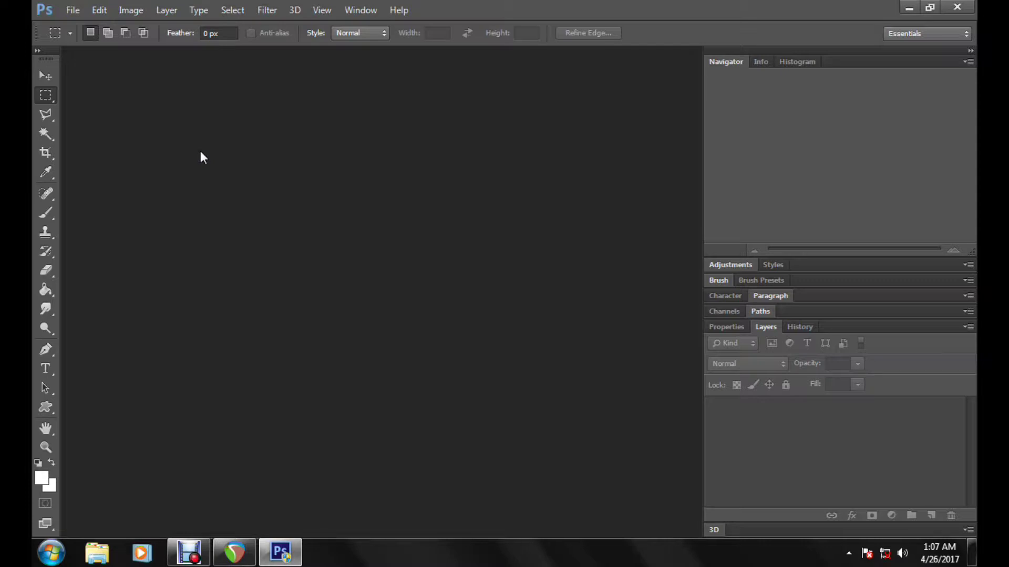
Step: Create a new 800 x 600 pixel RGB document from the Web preset with 8-bit colour depth
{"action": "left_click", "coordinate": [69, 7]}
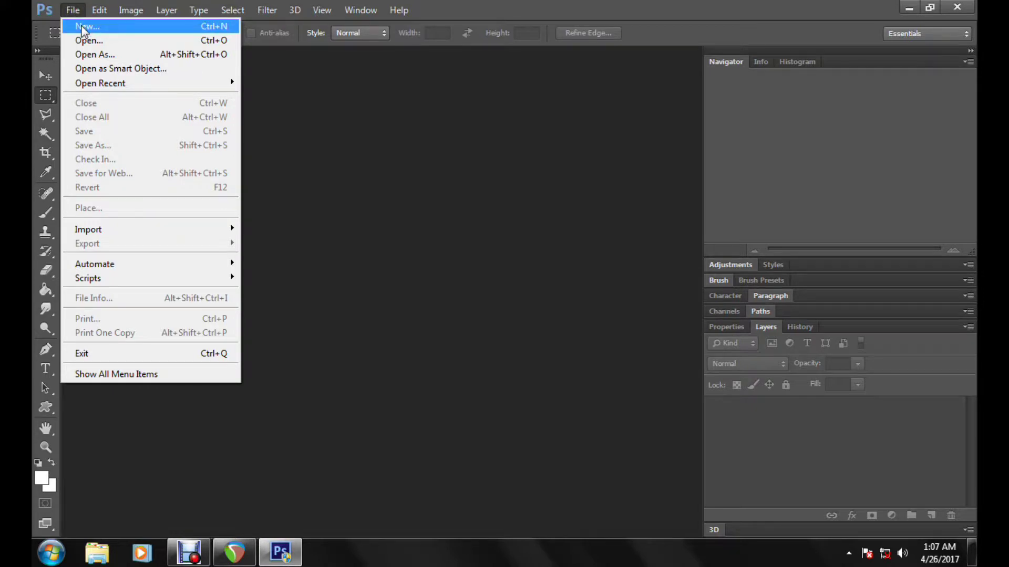
{"action": "left_click", "coordinate": [81, 30]}
{"action": "left_click", "coordinate": [540, 284]}
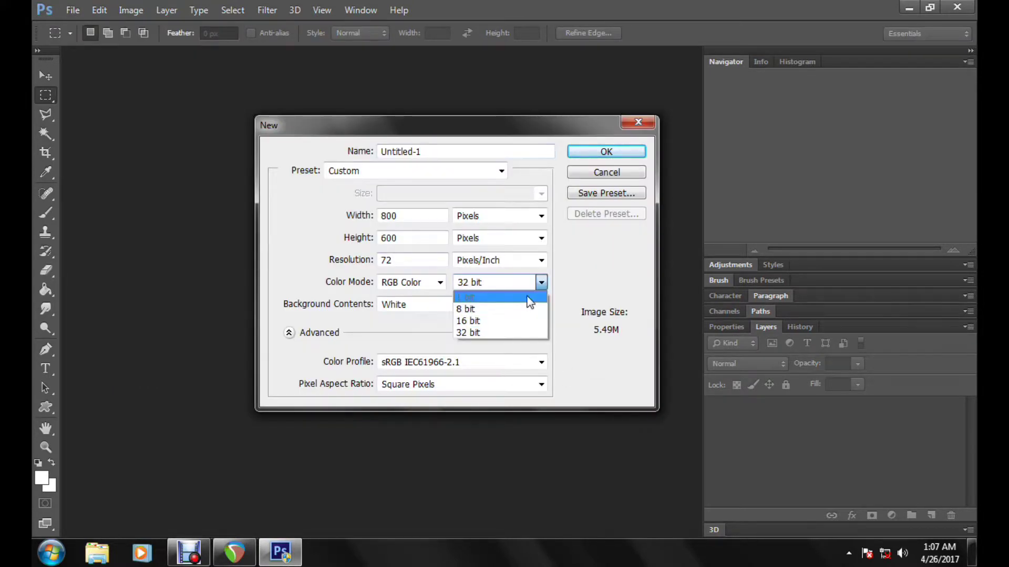
{"action": "left_click", "coordinate": [530, 309]}
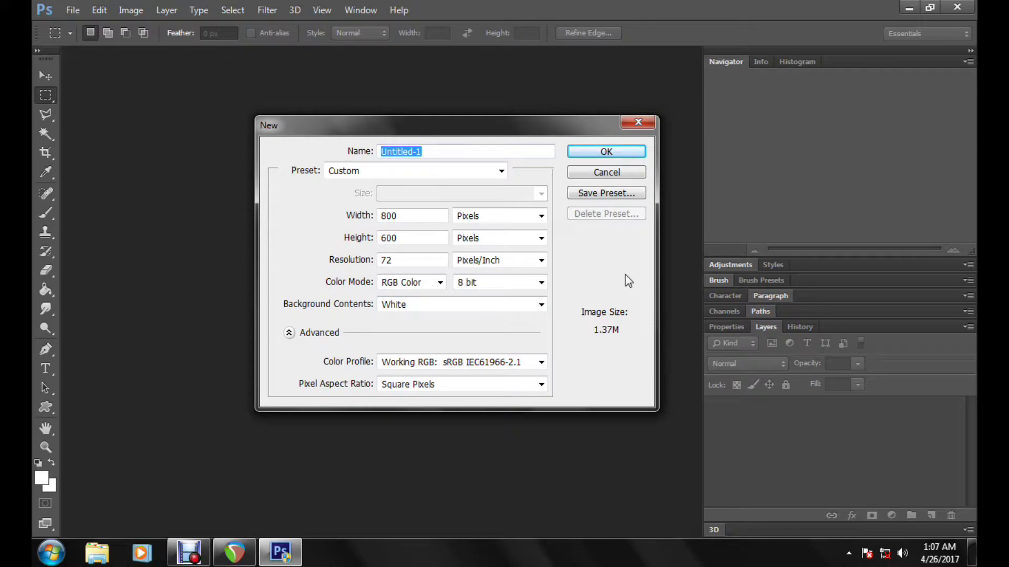
{"action": "left_click", "coordinate": [388, 172]}
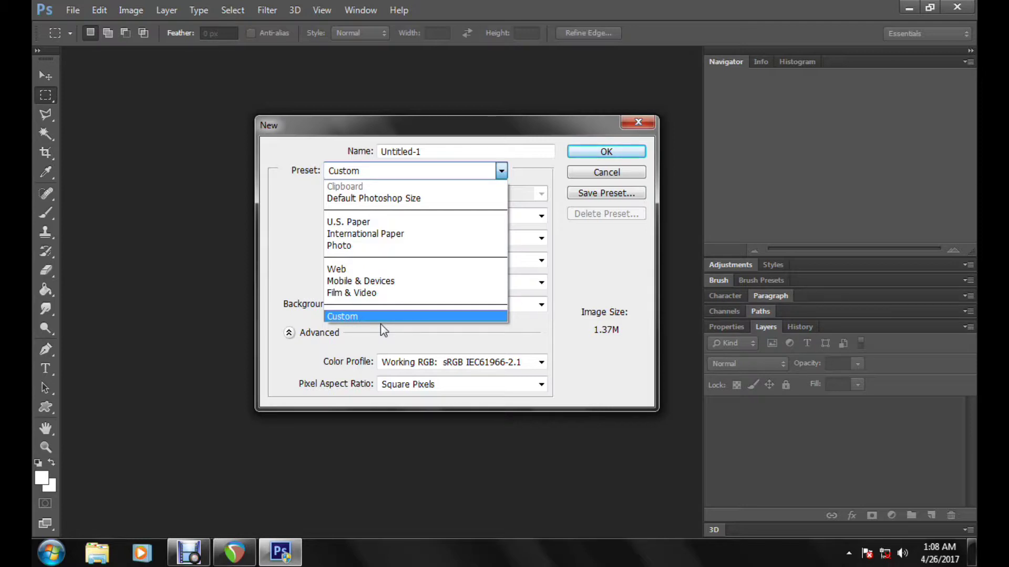
{"action": "left_click", "coordinate": [367, 273]}
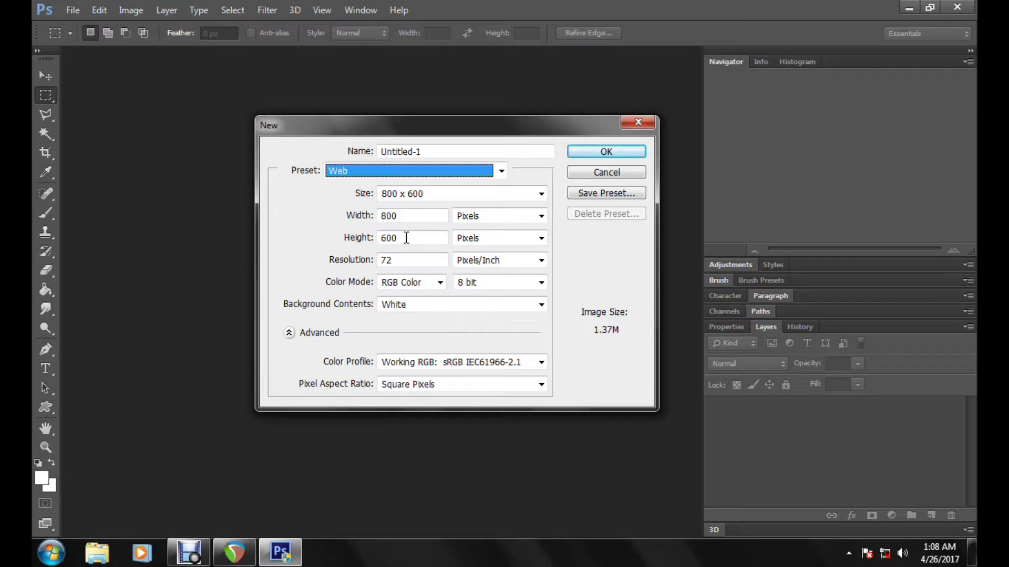
{"action": "left_click", "coordinate": [538, 220]}
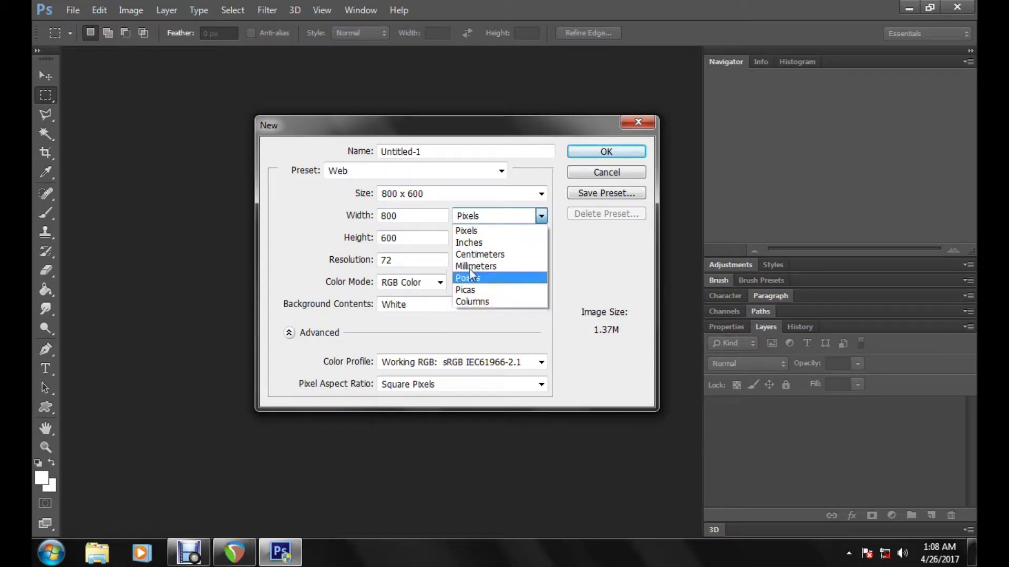
{"action": "left_click", "coordinate": [573, 240]}
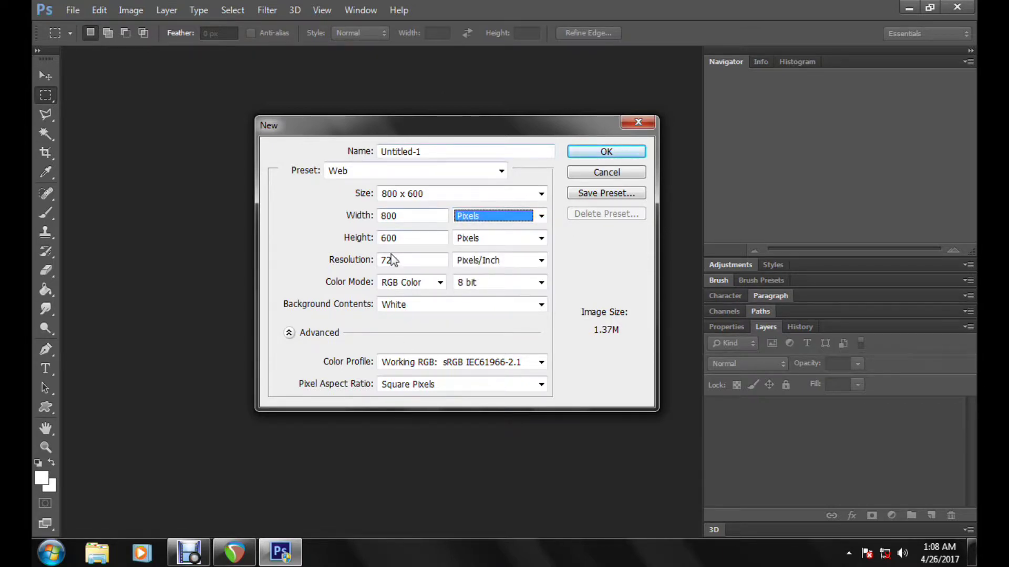
{"action": "left_click", "coordinate": [606, 152]}
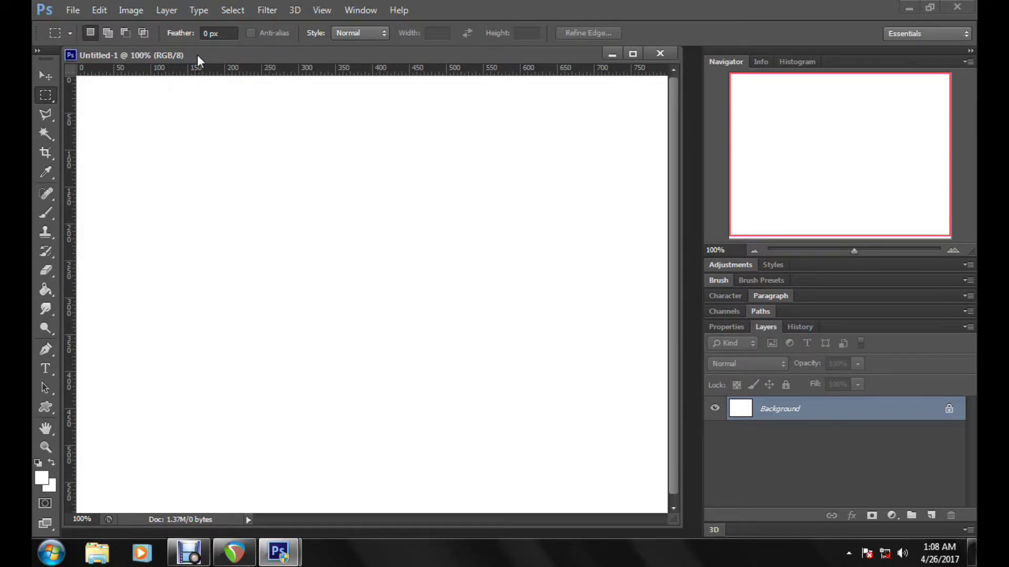
Step: Dock the floating document window into the workspace, float it once more and dock it again
{"action": "mouse_move", "coordinate": [197, 54]}
{"action": "left_mouse_down"}
{"action": "mouse_move", "coordinate": [219, 60]}
{"action": "mouse_move", "coordinate": [197, 64]}
{"action": "mouse_move", "coordinate": [275, 97]}
{"action": "mouse_move", "coordinate": [209, 97]}
{"action": "mouse_move", "coordinate": [211, 57]}
{"action": "left_mouse_up"}
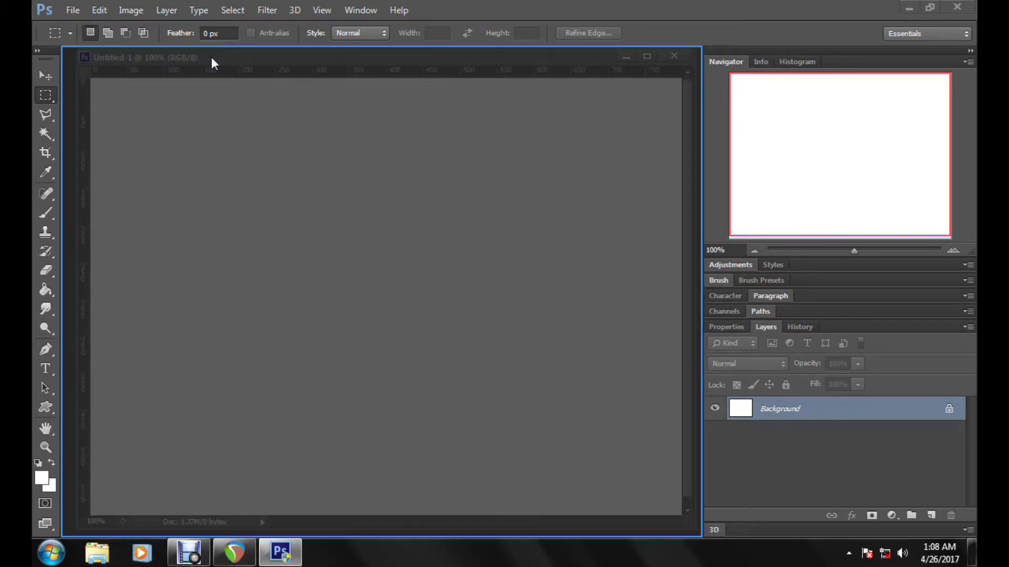
{"action": "left_click_drag", "start_coordinate": [211, 57], "coordinate": [211, 57]}
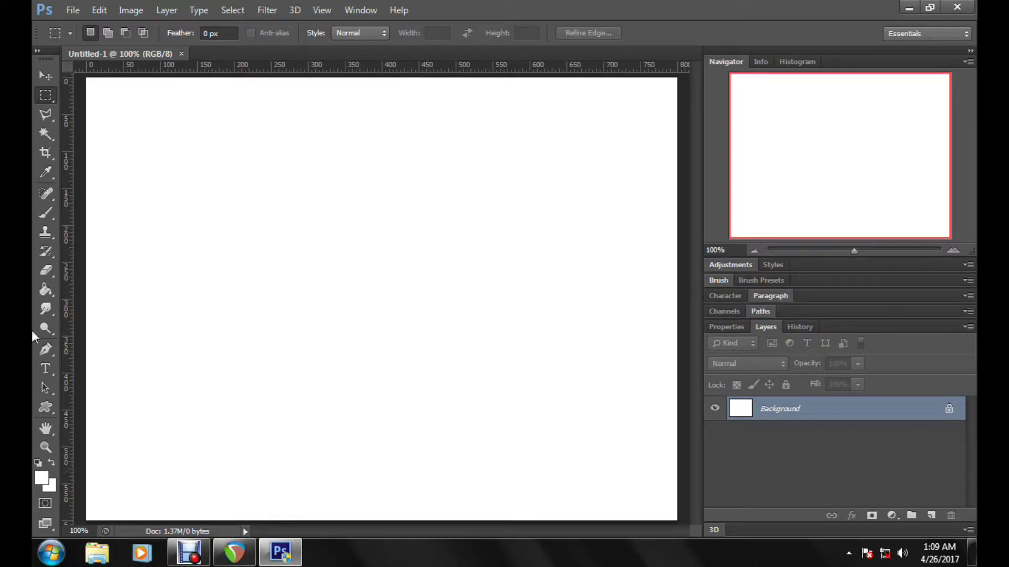
{"action": "left_click_drag", "start_coordinate": [113, 55], "coordinate": [135, 86]}
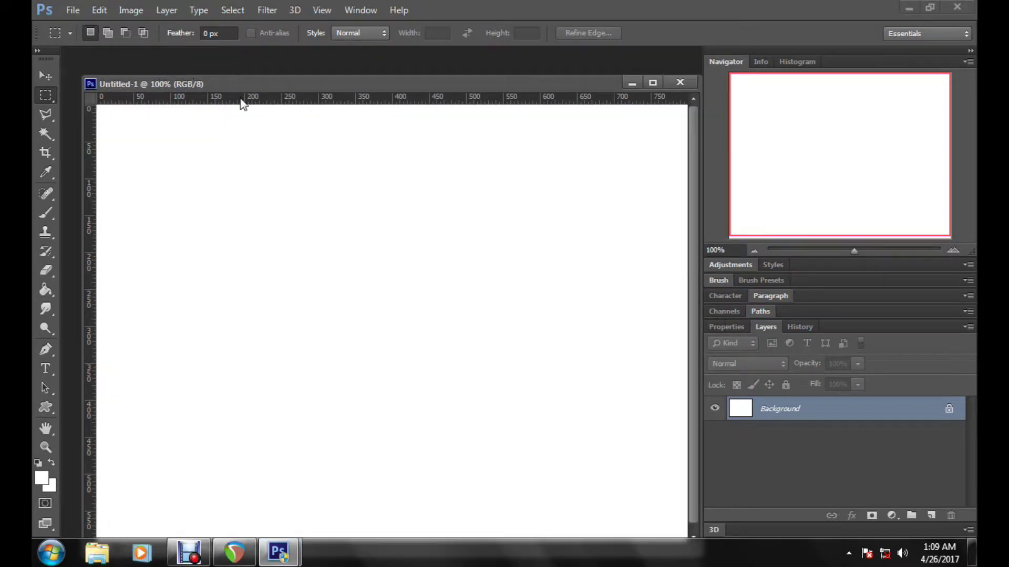
{"action": "left_click_drag", "start_coordinate": [279, 86], "coordinate": [239, 52]}
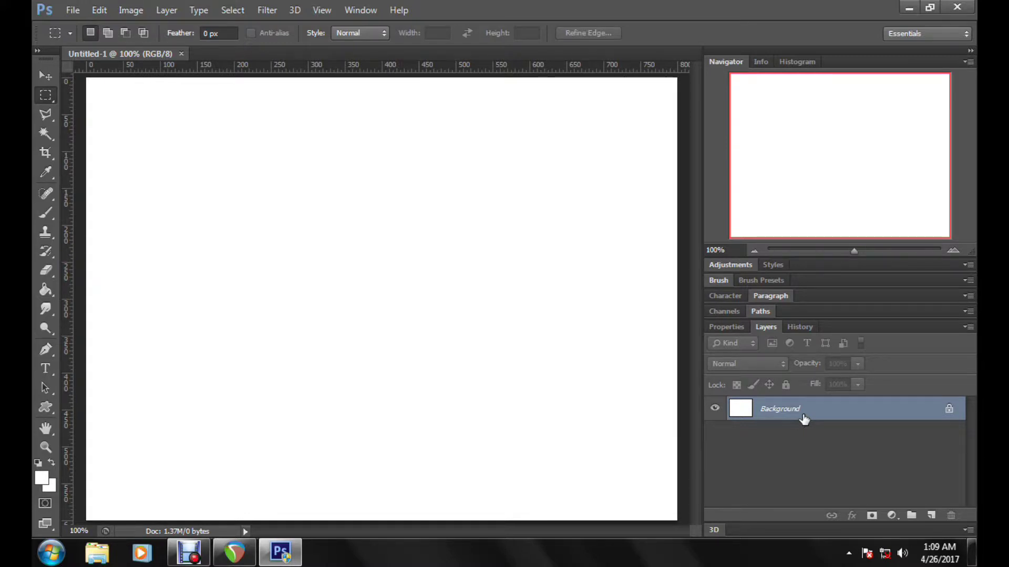
Step: Convert the locked Background into a regular layer and rename it "background"
{"action": "double_click", "coordinate": [945, 412]}
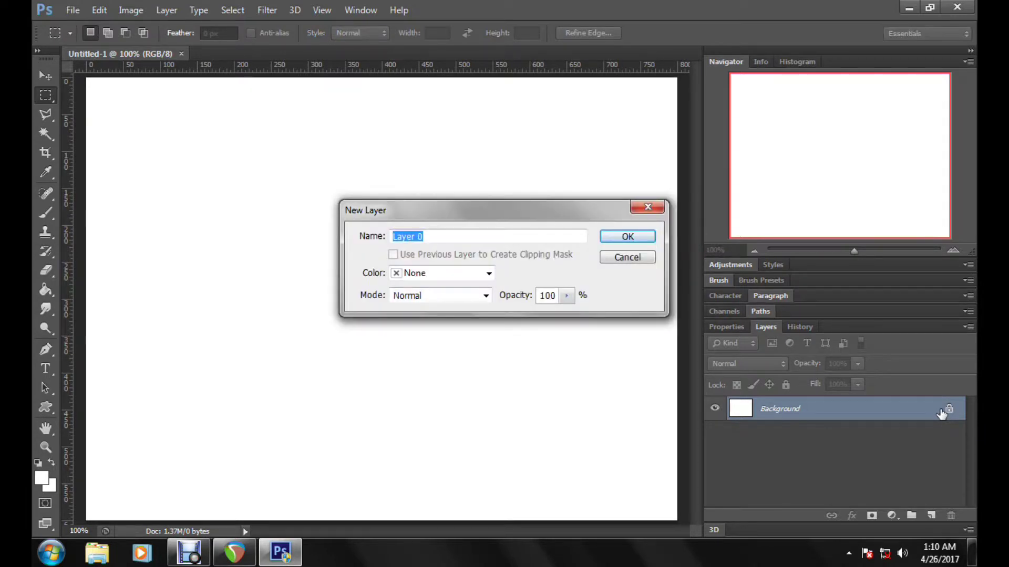
{"action": "left_click", "coordinate": [628, 239]}
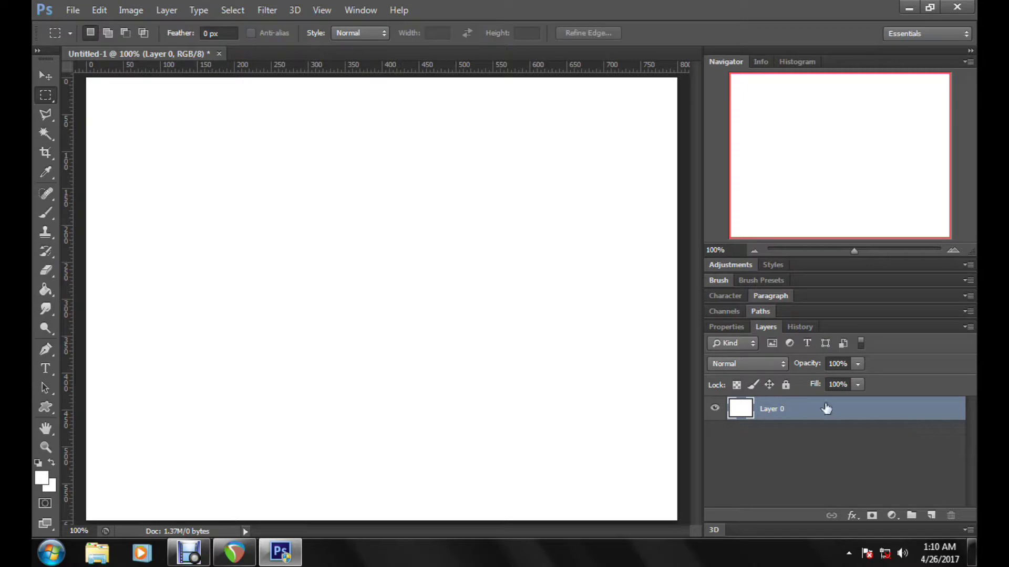
{"action": "double_click", "coordinate": [772, 409]}
{"action": "type", "text": "background"}
{"action": "key", "text": "Return"}
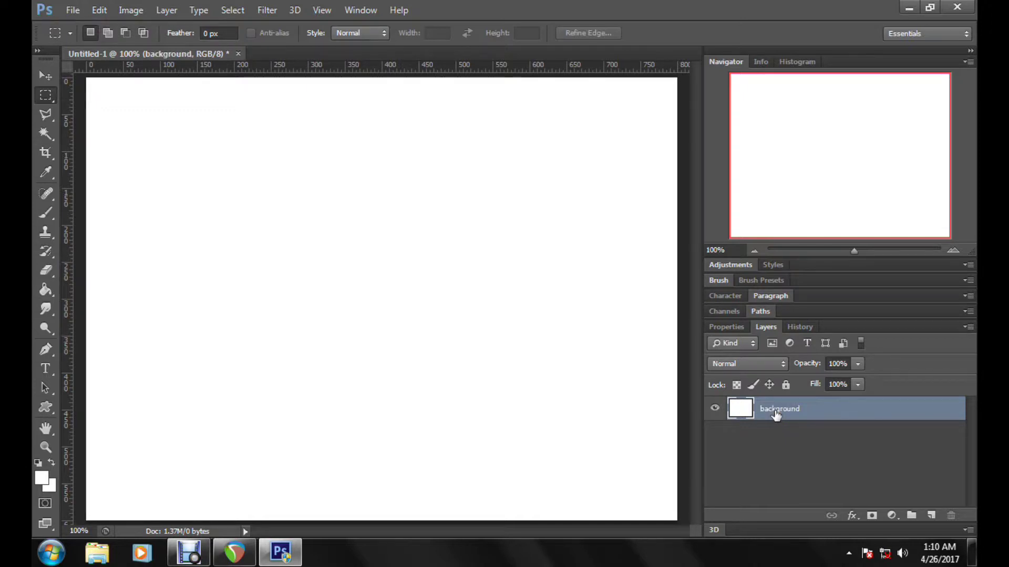
Step: Add a new empty layer above the background layer and make it the active layer
{"action": "left_click", "coordinate": [931, 517]}
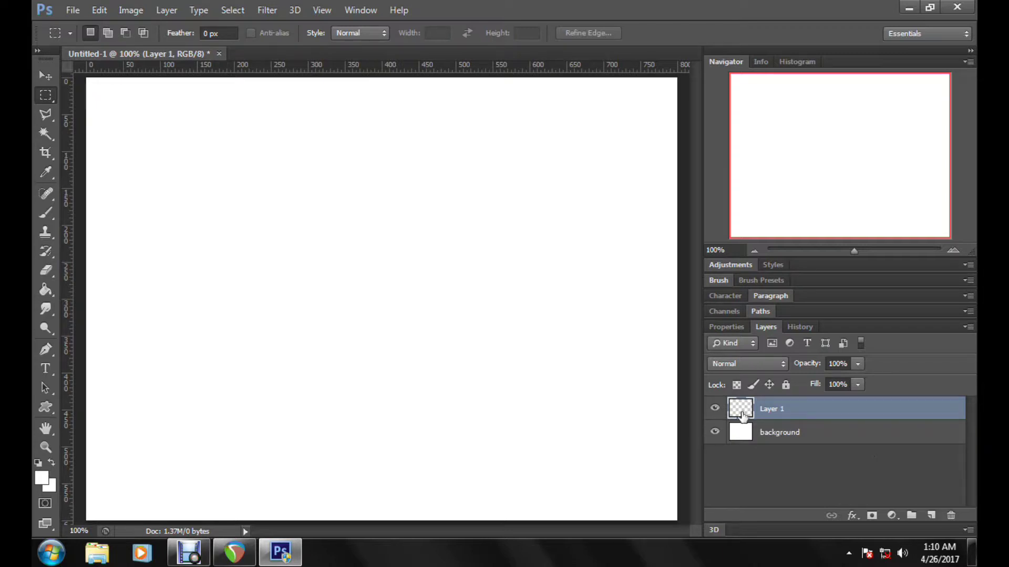
{"action": "left_click", "coordinate": [794, 440]}
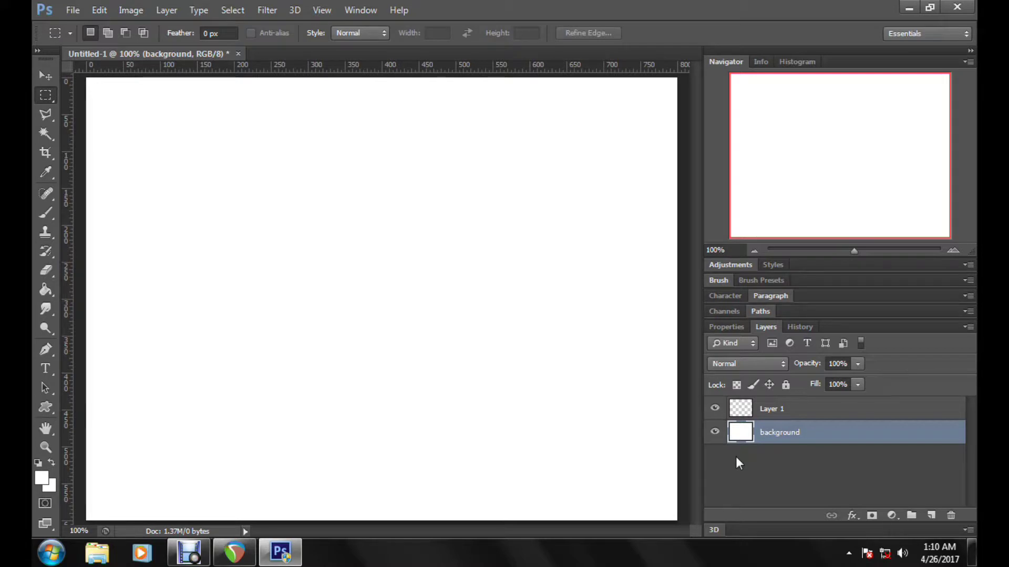
{"action": "left_click", "coordinate": [767, 408]}
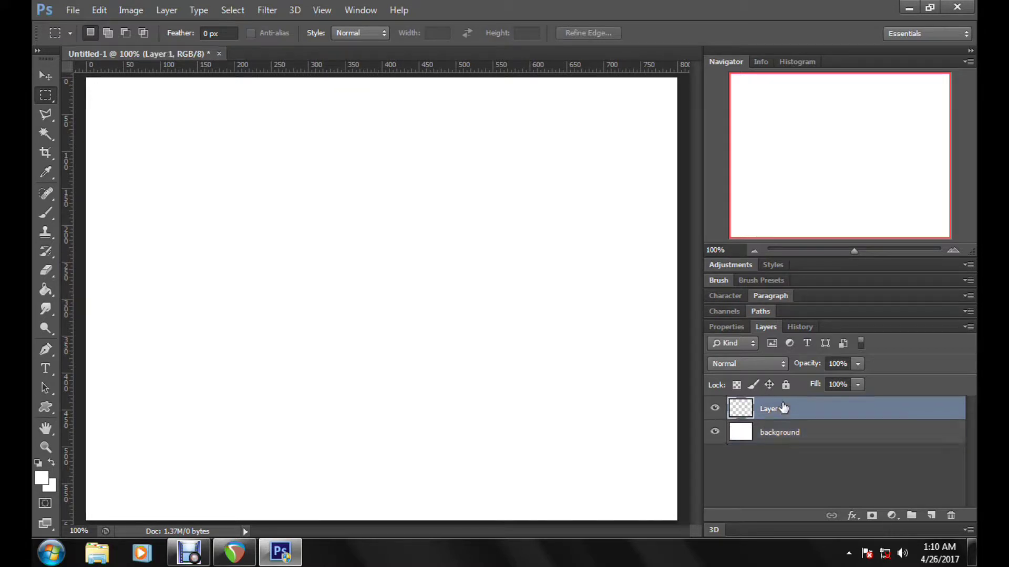
{"action": "left_click", "coordinate": [929, 520]}
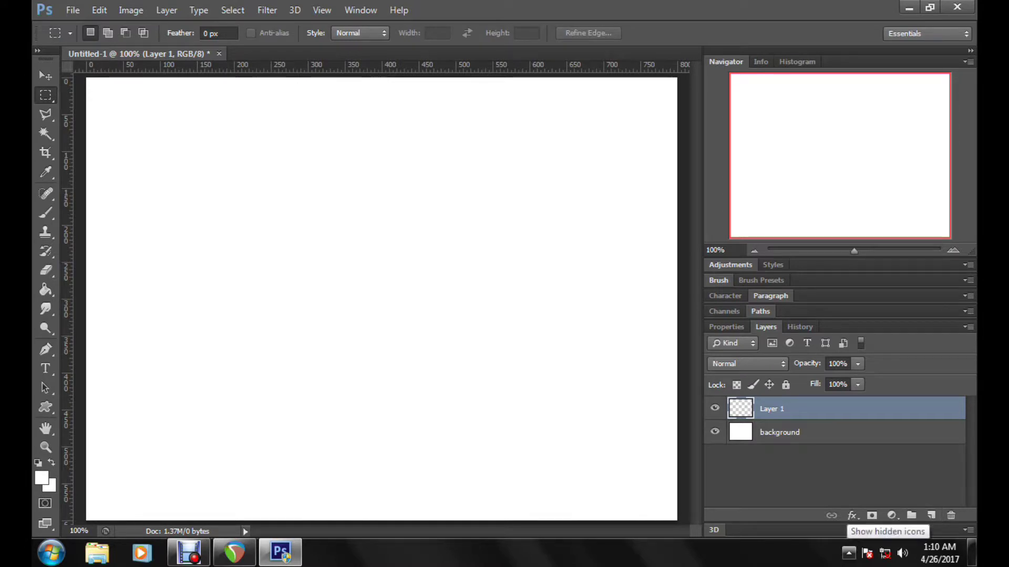
Step: Add the text "Crop" on the canvas, left of and slightly above its centre
{"action": "mouse_move", "coordinate": [853, 251]}
{"action": "left_mouse_down"}
{"action": "mouse_move", "coordinate": [834, 254]}
{"action": "mouse_move", "coordinate": [846, 254]}
{"action": "left_mouse_up"}
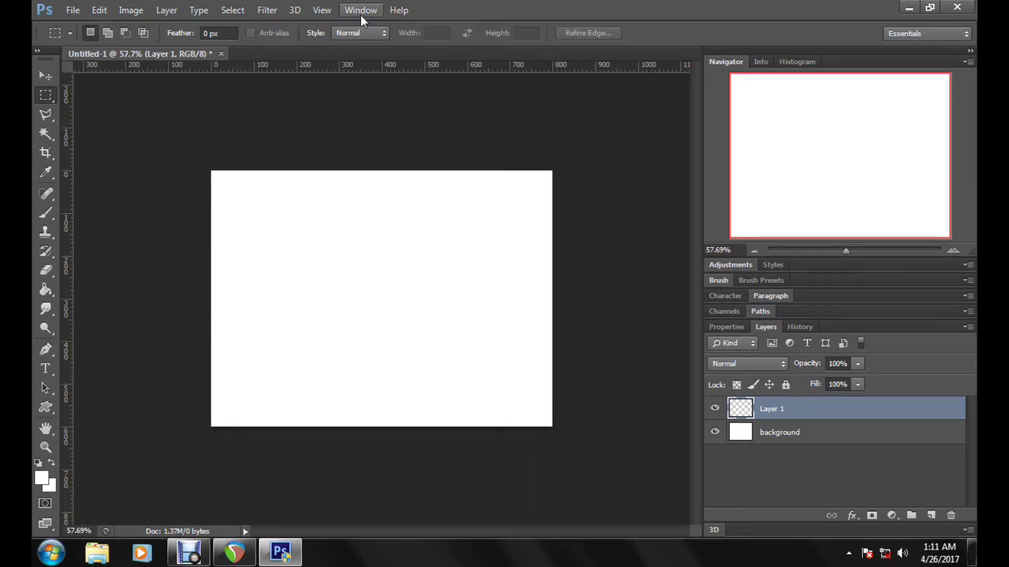
{"action": "left_click", "coordinate": [43, 370]}
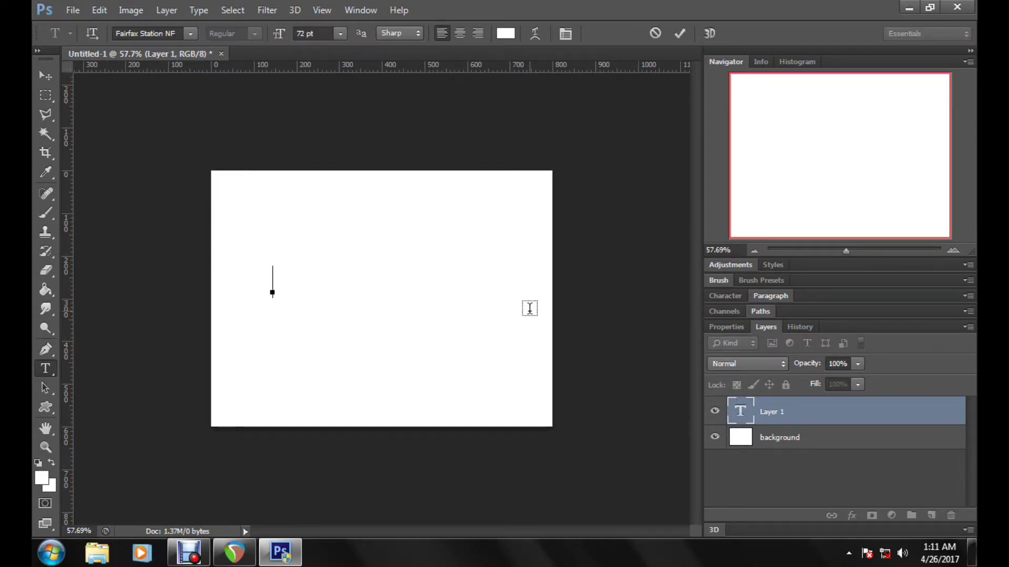
{"action": "type", "text": "ADO"}
Step: Set the colour of the whole "Crop" text to black and commit the text
{"action": "left_click", "coordinate": [506, 31]}
{"action": "left_click_drag", "start_coordinate": [365, 198], "coordinate": [448, 287]}
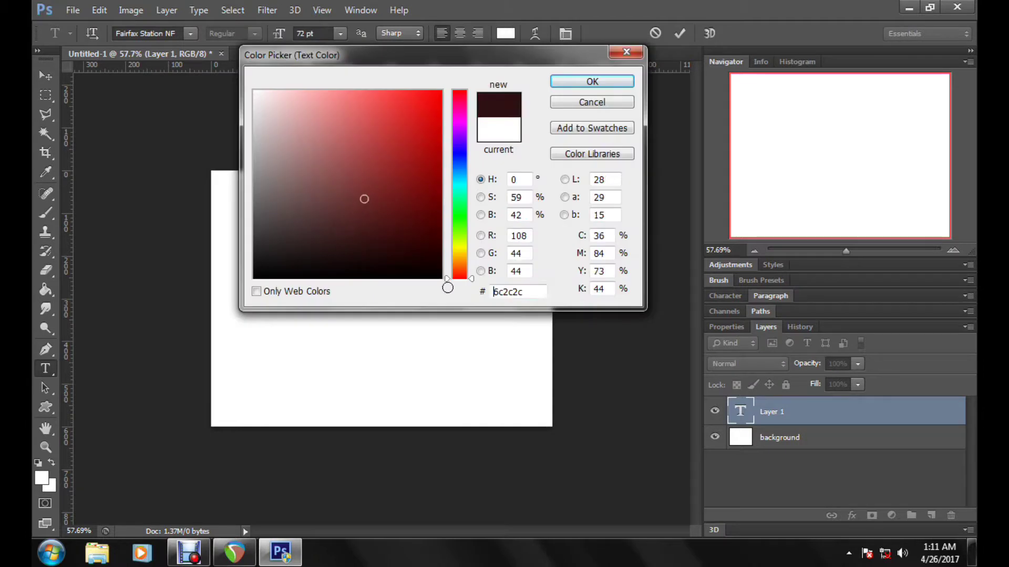
{"action": "left_click", "coordinate": [562, 83]}
{"action": "left_click_drag", "start_coordinate": [335, 273], "coordinate": [254, 277]}
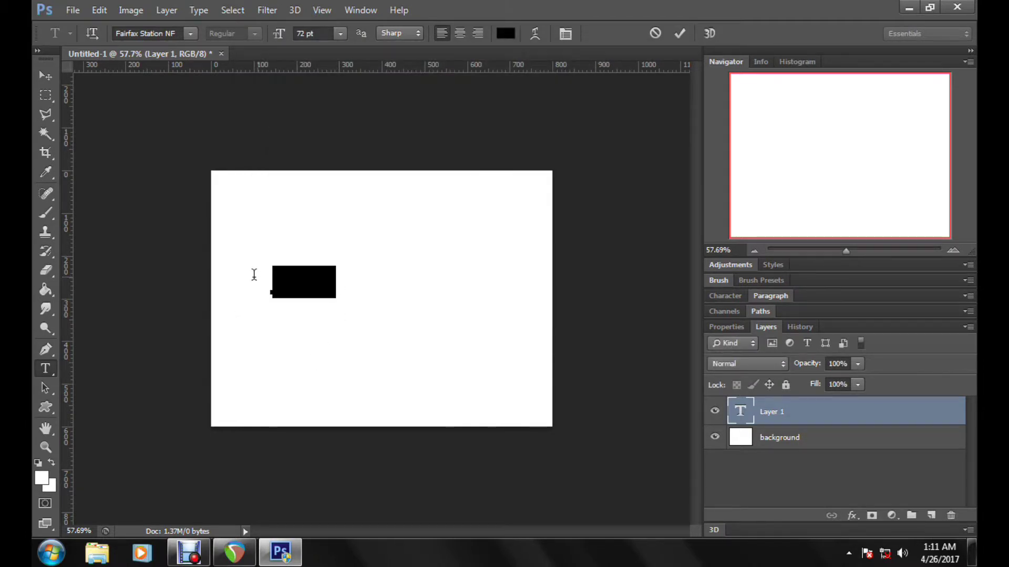
{"action": "left_click", "coordinate": [504, 32]}
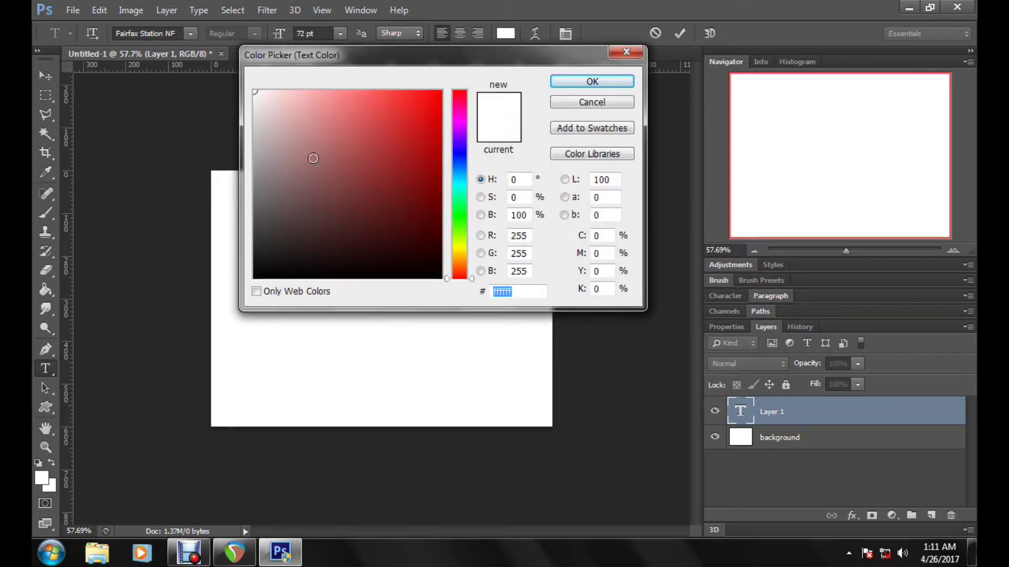
{"action": "left_click_drag", "start_coordinate": [316, 160], "coordinate": [472, 336]}
{"action": "left_click", "coordinate": [590, 84]}
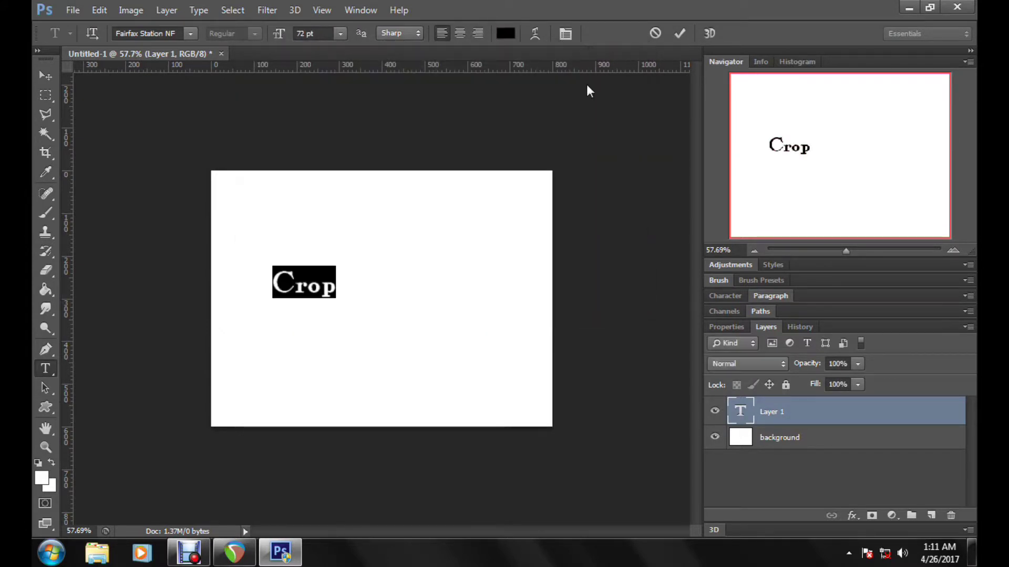
{"action": "left_click", "coordinate": [308, 284]}
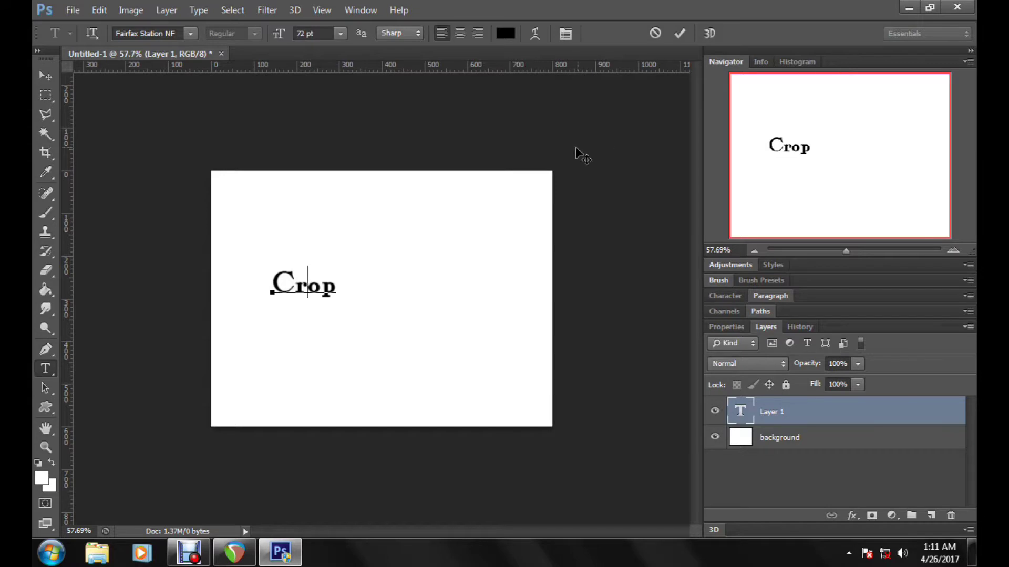
{"action": "left_click", "coordinate": [680, 33]}
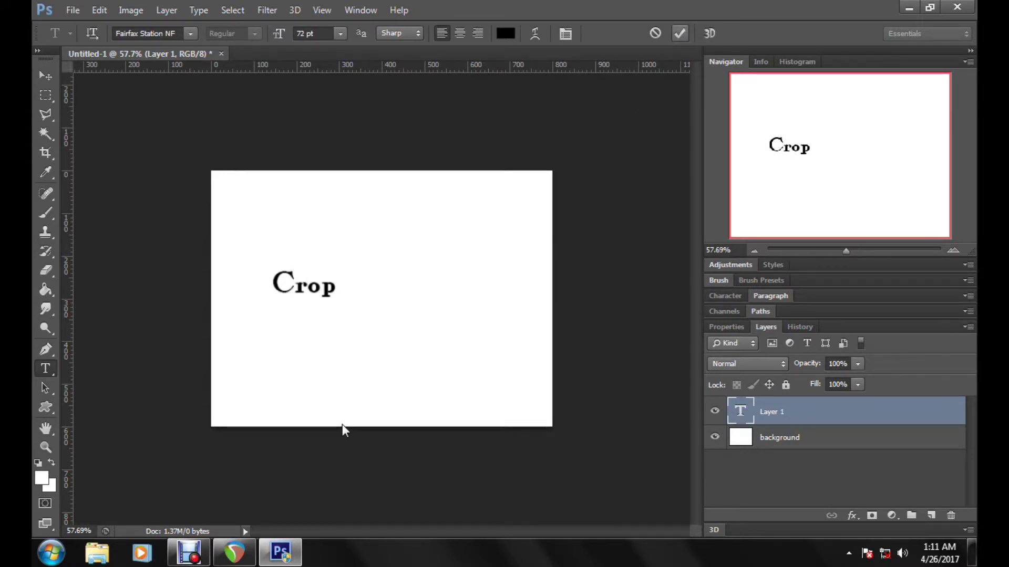
Step: Add a separate text layer reading "Circle" below and to the right of "Crop"
{"action": "left_click", "coordinate": [333, 361]}
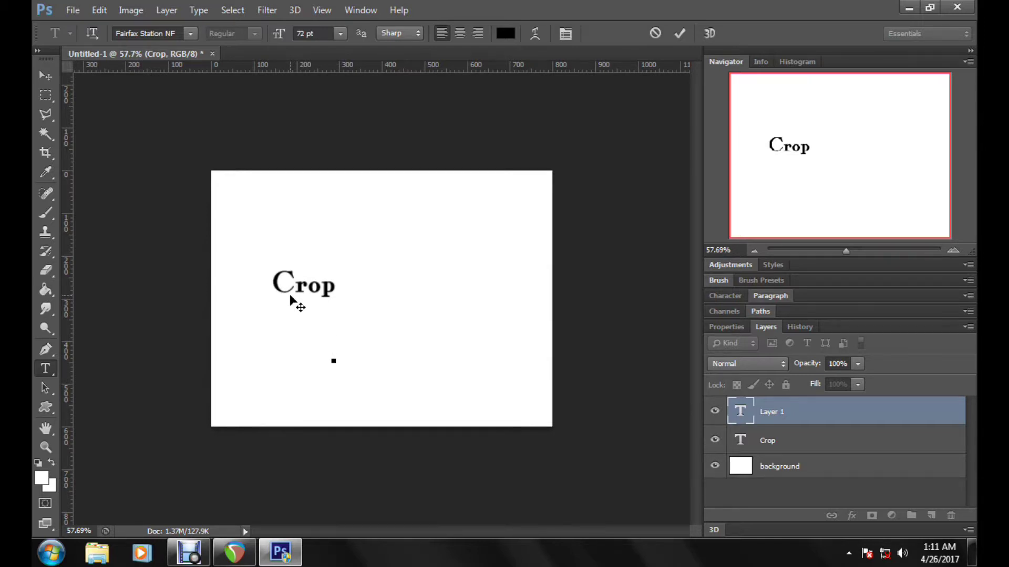
{"action": "type", "text": "Circle"}
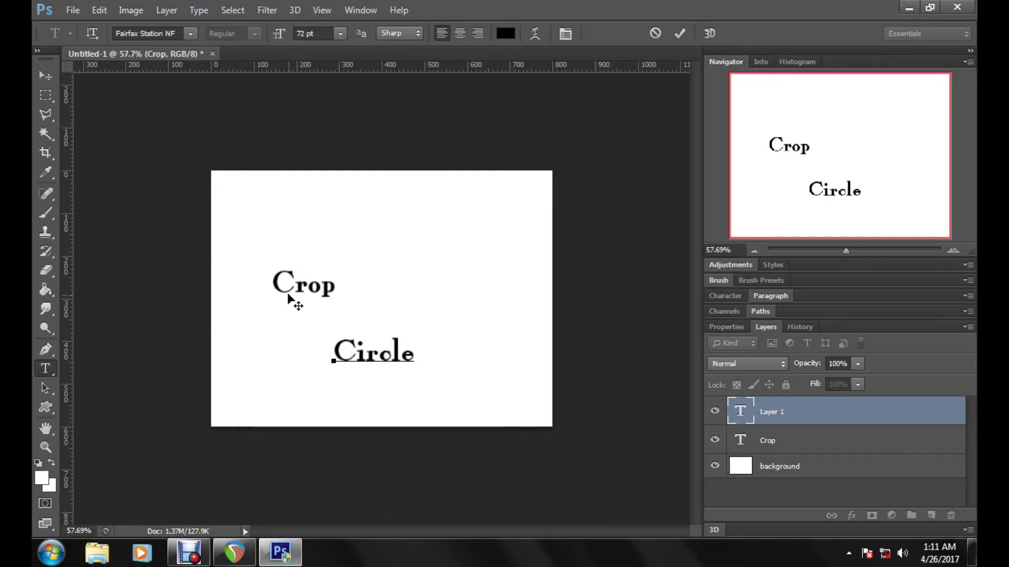
{"action": "left_click", "coordinate": [682, 34]}
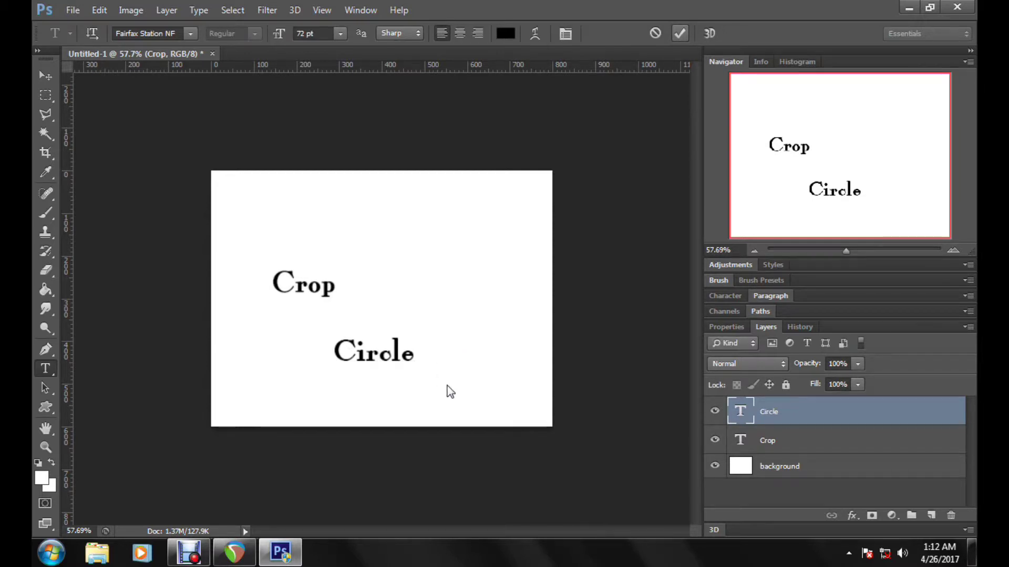
Step: Add a third text layer reading "Studios" to the right of "Circle"
{"action": "left_click", "coordinate": [451, 369]}
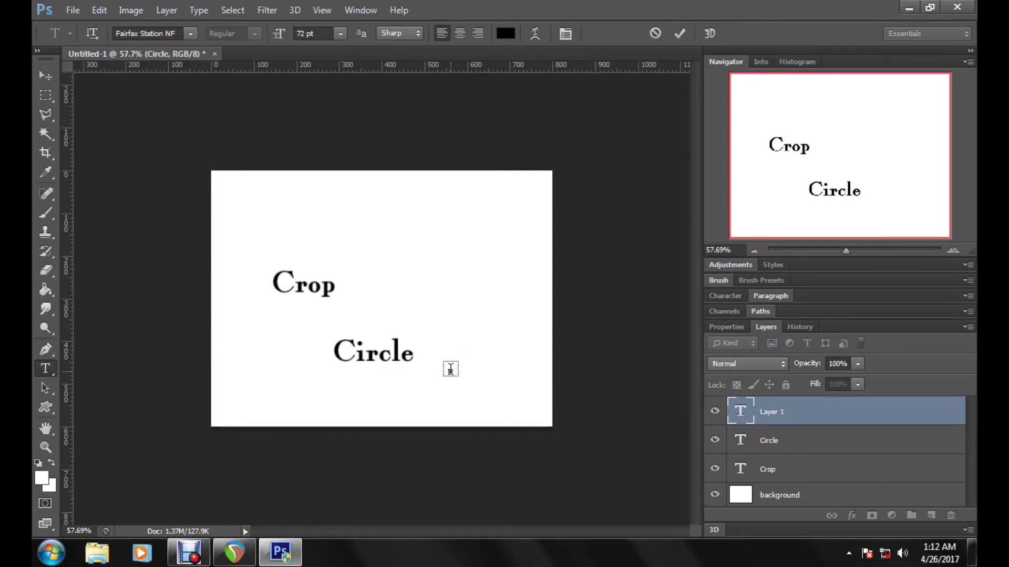
{"action": "type", "text": "St"}
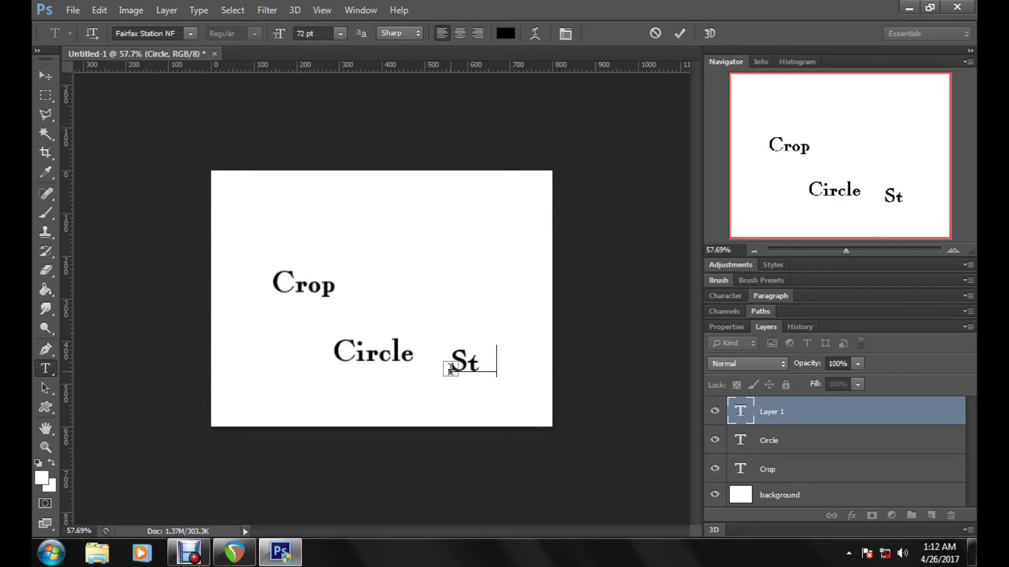
{"action": "type", "text": "udios"}
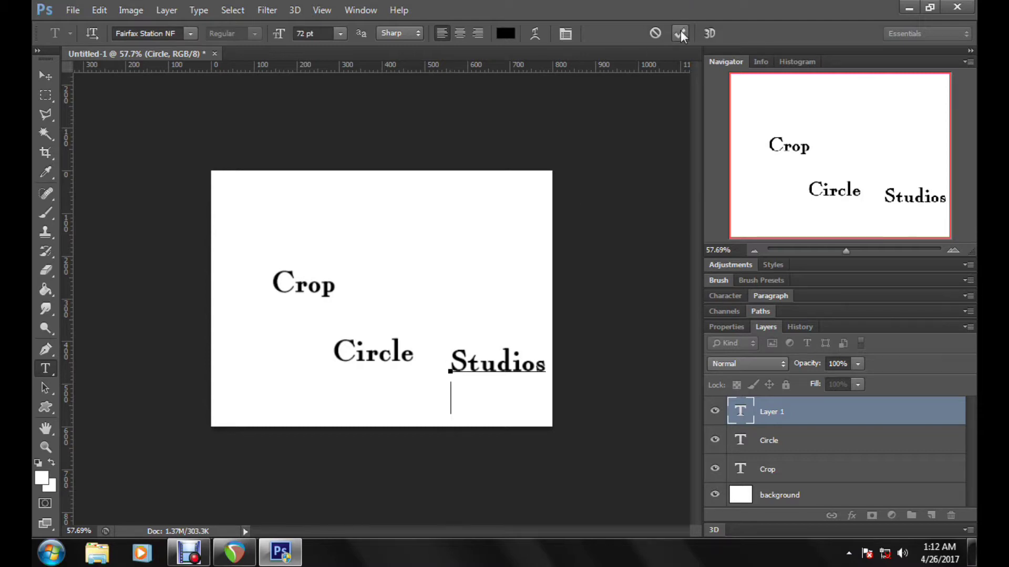
{"action": "key", "text": "ctrl+Return"}
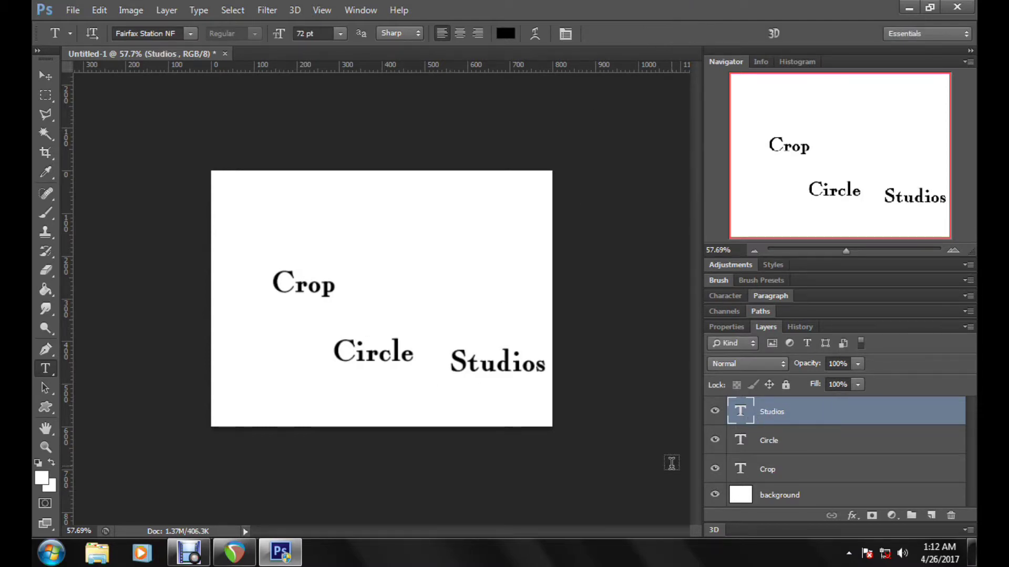
Step: Create a layer group, move the Studios, Circle and Crop text layers into it, and collapse it
{"action": "left_click", "coordinate": [912, 517]}
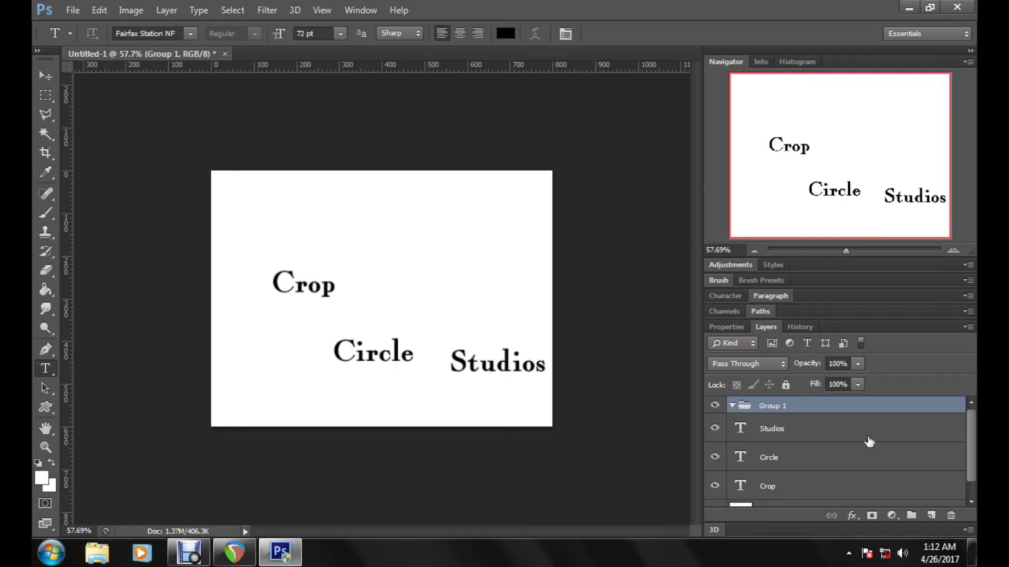
{"action": "left_click_drag", "start_coordinate": [868, 442], "coordinate": [886, 412]}
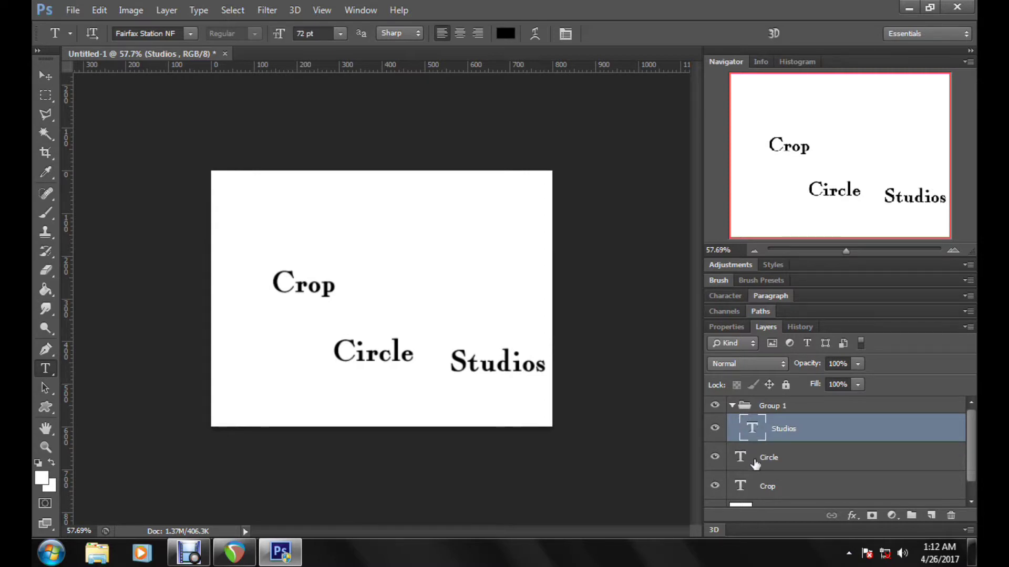
{"action": "left_click_drag", "start_coordinate": [807, 472], "coordinate": [823, 441]}
{"action": "left_click_drag", "start_coordinate": [808, 491], "coordinate": [834, 461]}
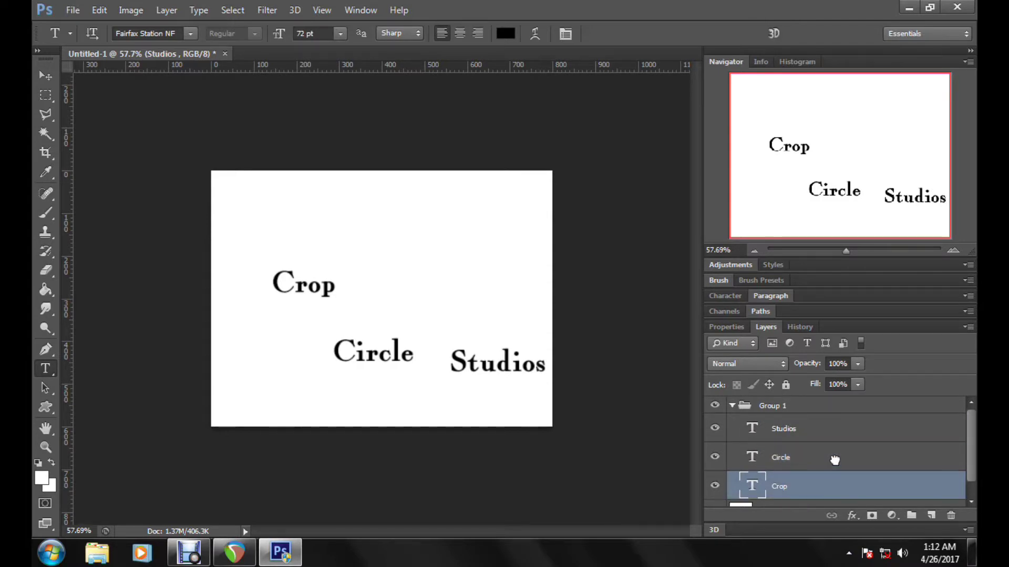
{"action": "left_click", "coordinate": [732, 406]}
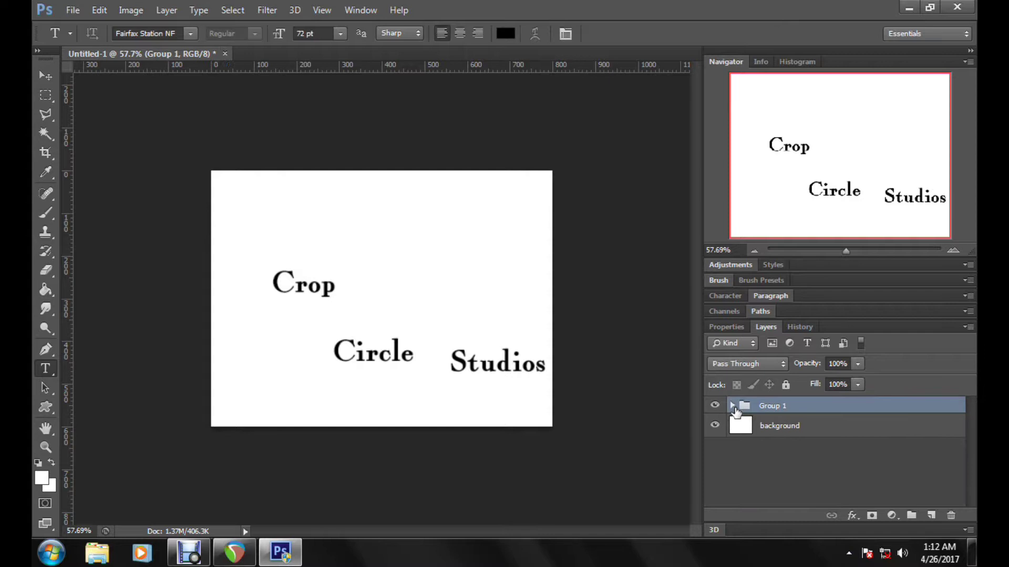
Step: Rename the group as "type tool" and add a new empty layer above it
{"action": "double_click", "coordinate": [770, 409]}
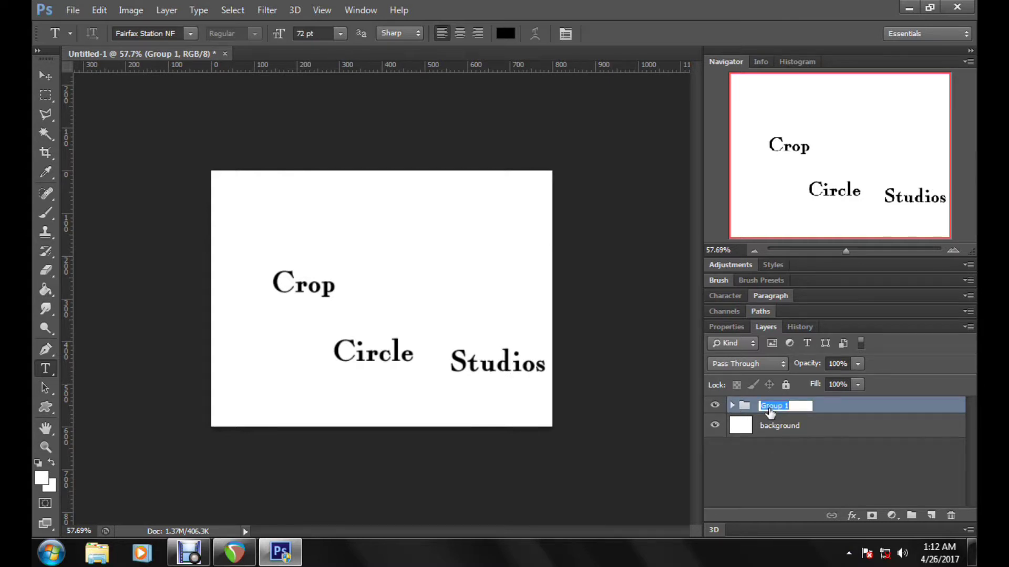
{"action": "type", "text": "type took"}
{"action": "key", "text": "Return"}
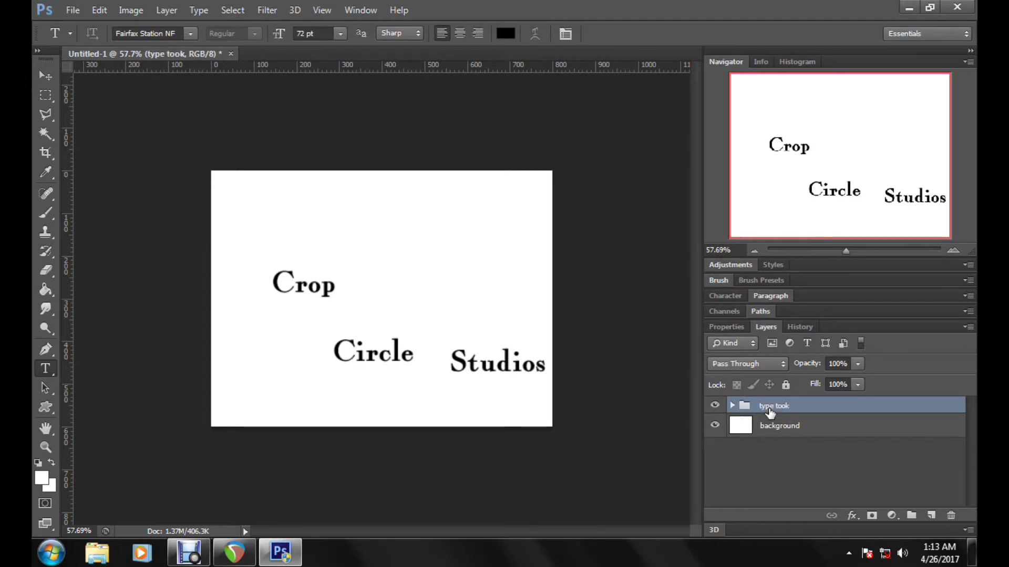
{"action": "double_click", "coordinate": [788, 407]}
{"action": "left_click", "coordinate": [796, 406]}
{"action": "type", "text": "l"}
{"action": "key", "text": "Return"}
{"action": "left_click", "coordinate": [931, 516]}
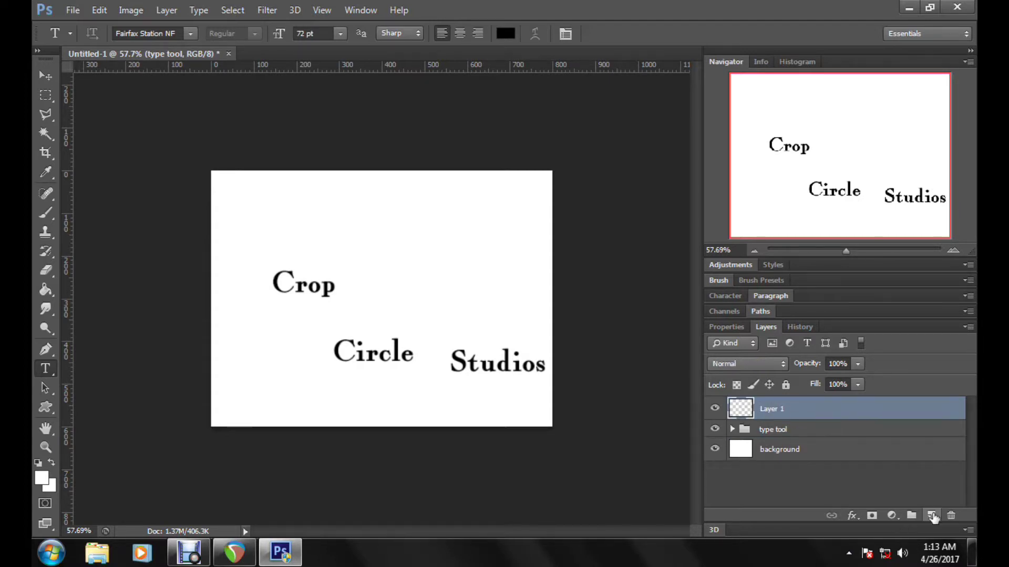
Step: Expand the type tool group and move the Crop text to the right and slightly up with the Move tool
{"action": "left_click", "coordinate": [731, 429]}
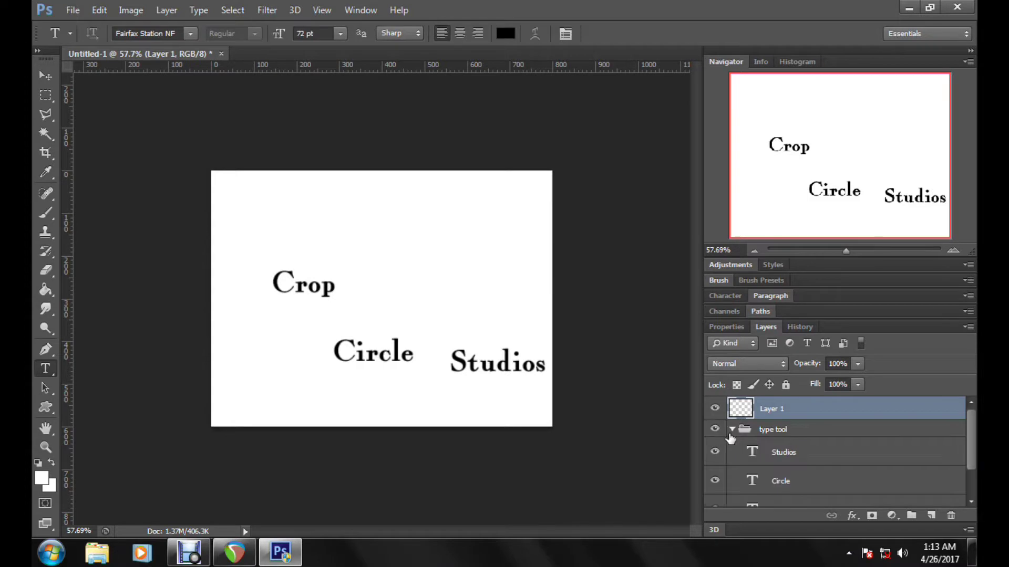
{"action": "scroll", "coordinate": [838, 445], "scroll_direction": "down", "scroll_amount": 1}
{"action": "left_click", "coordinate": [838, 442]}
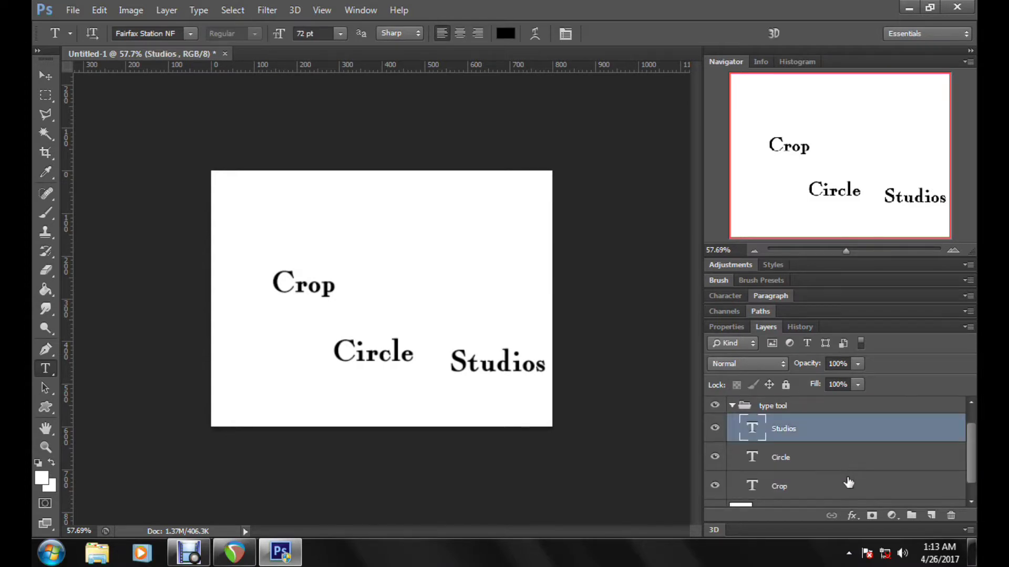
{"action": "left_click", "coordinate": [47, 80]}
{"action": "left_click_drag", "start_coordinate": [326, 297], "coordinate": [356, 288]}
Step: Add a Gradient Overlay layer style to the Crop text layer and open its gradient for editing
{"action": "double_click", "coordinate": [906, 482]}
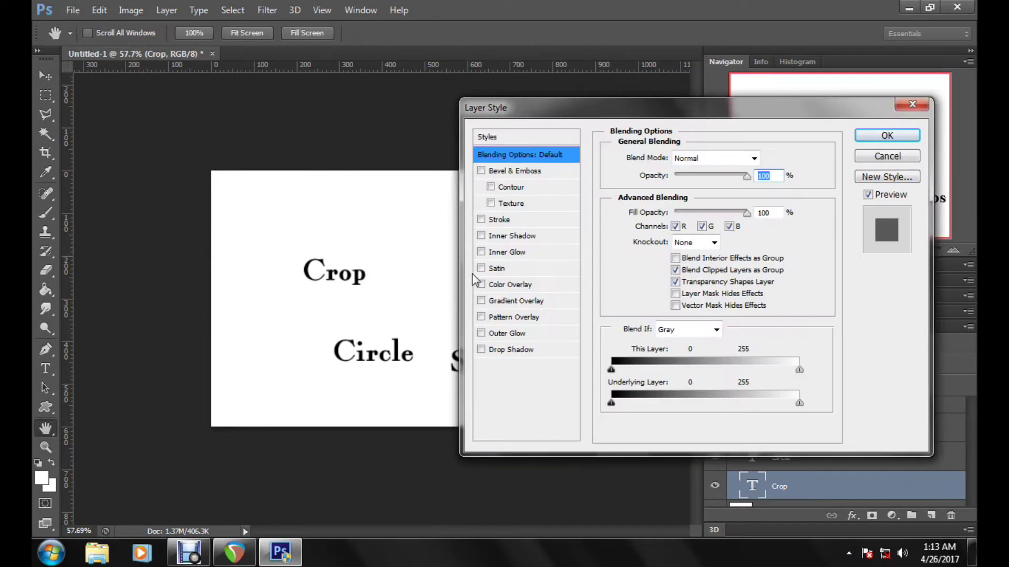
{"action": "left_click", "coordinate": [888, 156]}
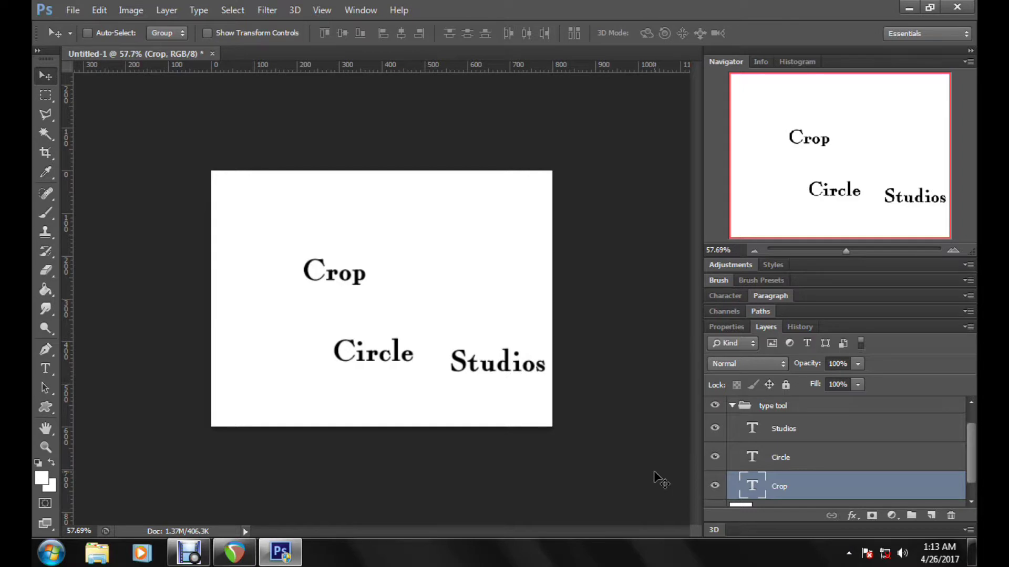
{"action": "double_click", "coordinate": [907, 497]}
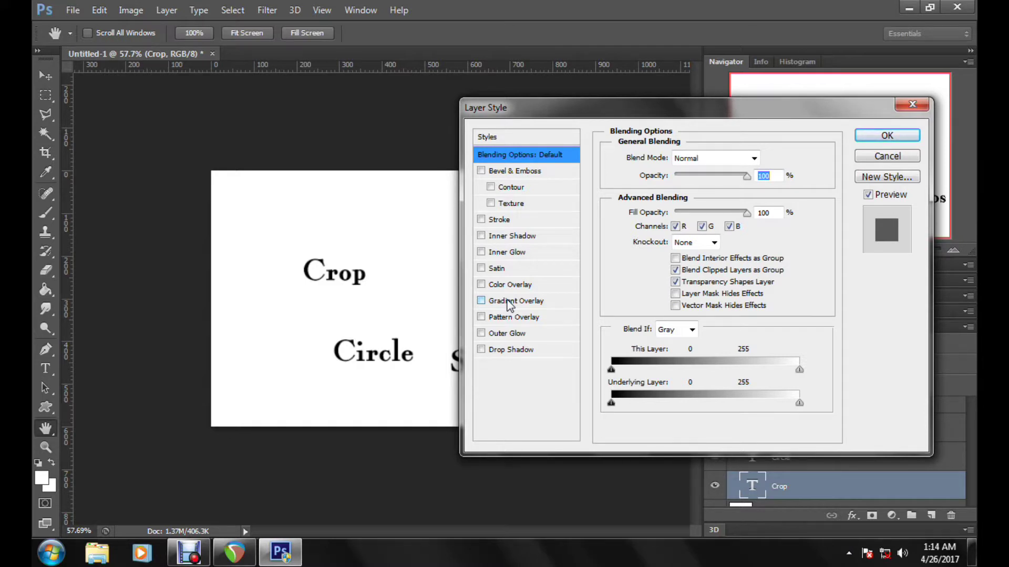
{"action": "left_click", "coordinate": [509, 302]}
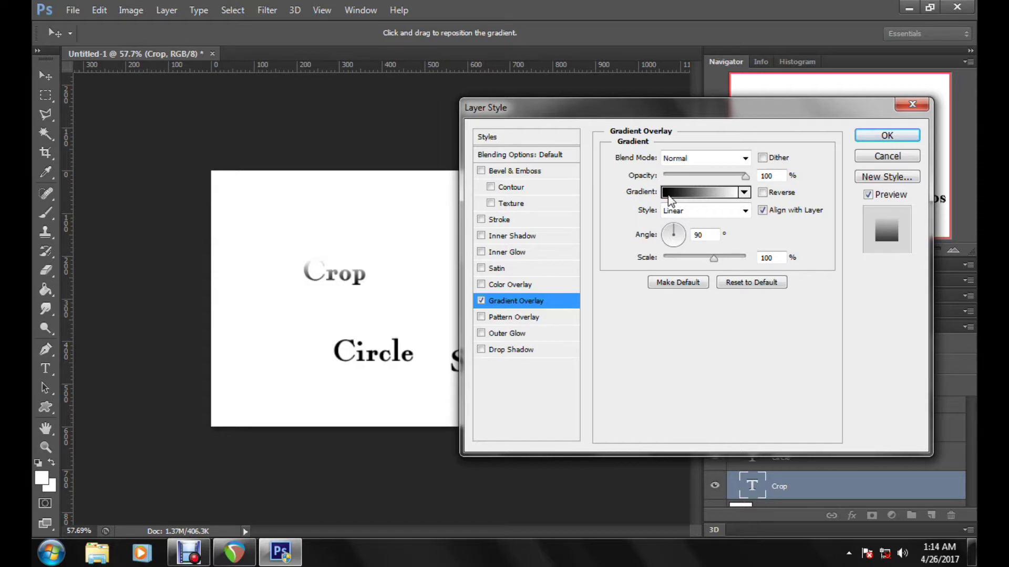
{"action": "left_click", "coordinate": [701, 193]}
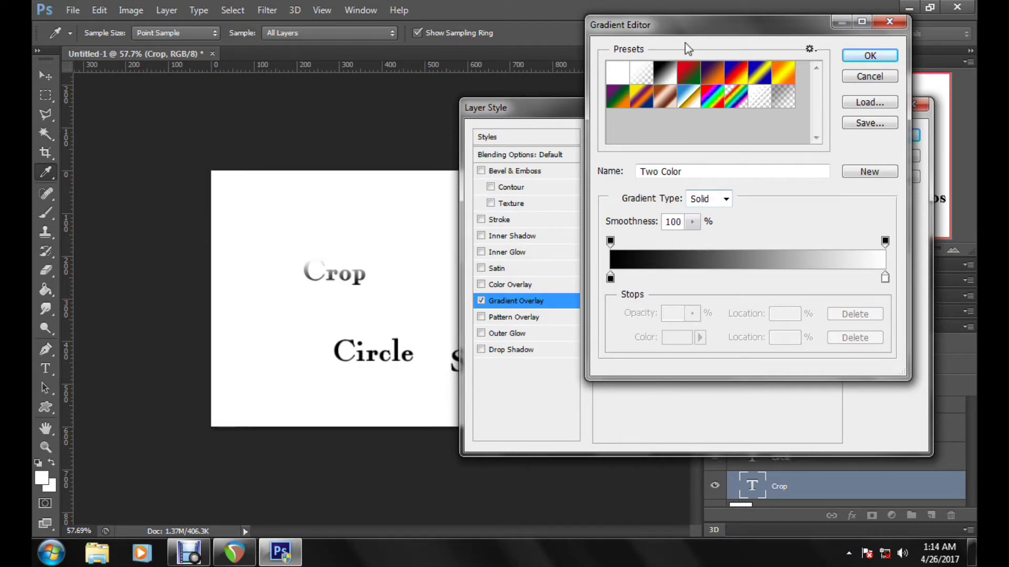
Step: Try several gradient presets on the Crop text, including Blue, Red, Yellow, then Chrome, and Orange, Yellow, Orange
{"action": "left_click", "coordinate": [671, 73]}
{"action": "left_click", "coordinate": [726, 77]}
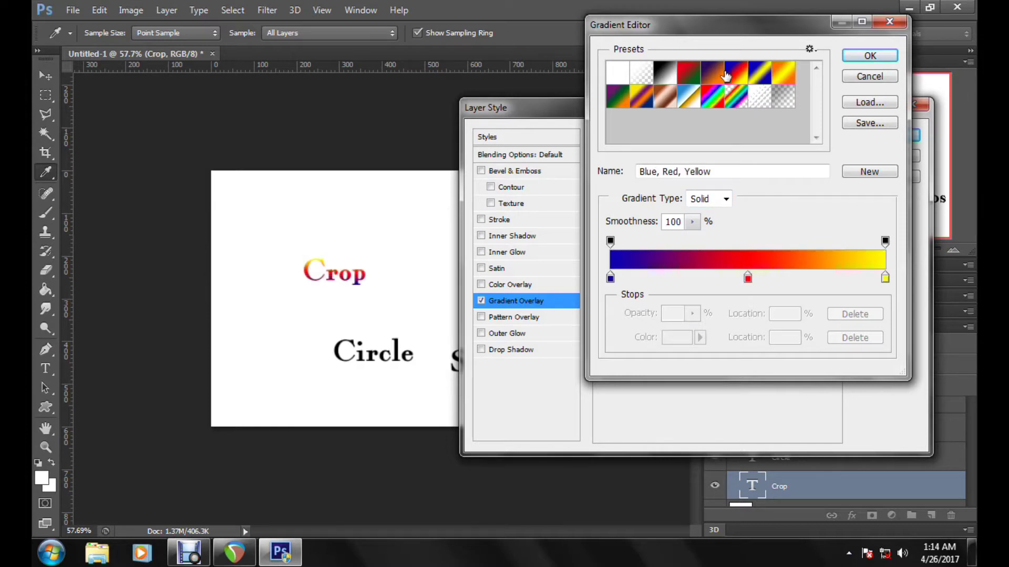
{"action": "left_click", "coordinate": [623, 106]}
{"action": "left_click", "coordinate": [642, 102]}
{"action": "left_click", "coordinate": [682, 101]}
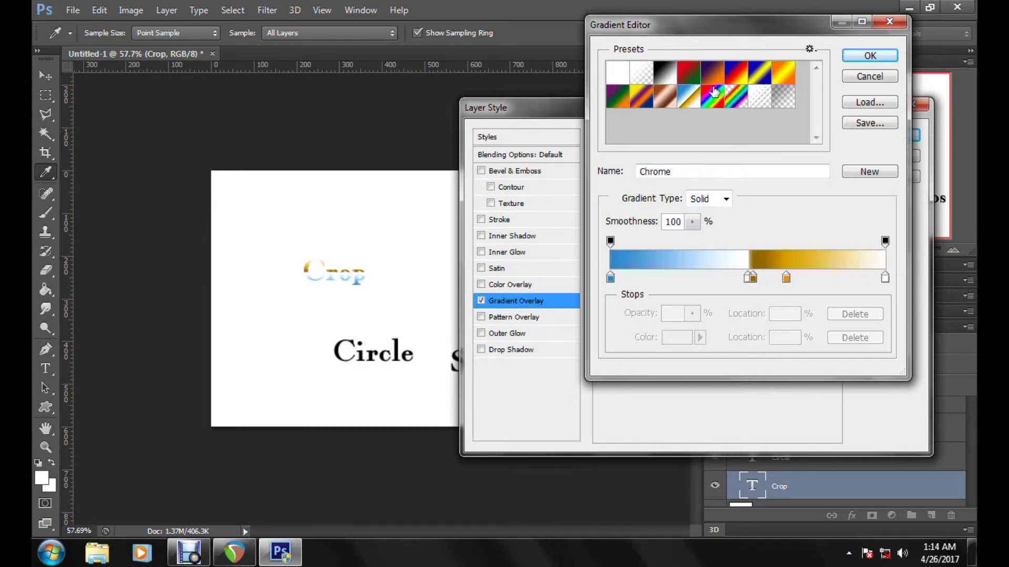
{"action": "left_click", "coordinate": [713, 76]}
{"action": "left_click", "coordinate": [785, 77]}
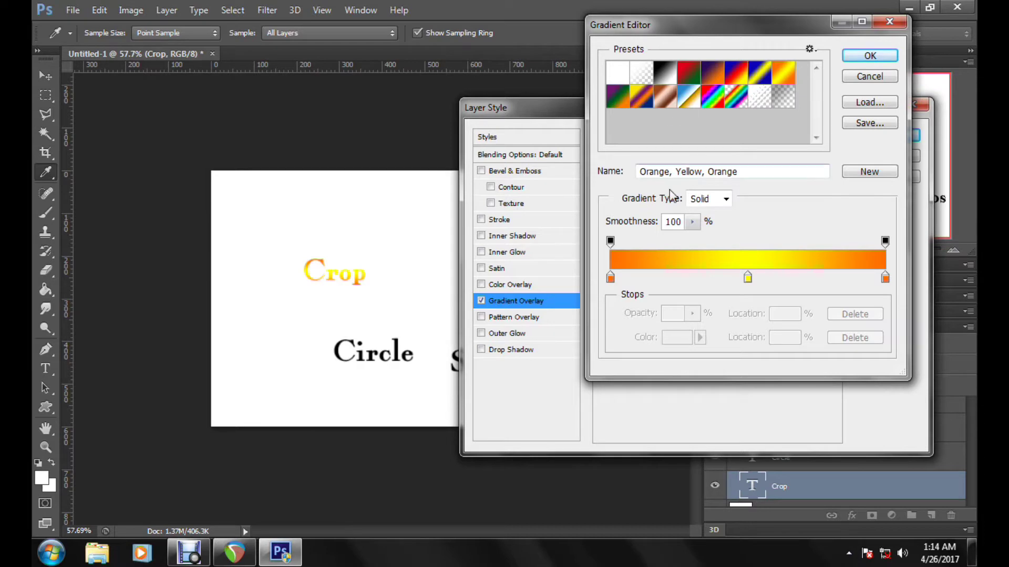
Step: Choose the Foreground to Background preset and set the gradient's starting colour stop to black, 000000
{"action": "left_click", "coordinate": [618, 77]}
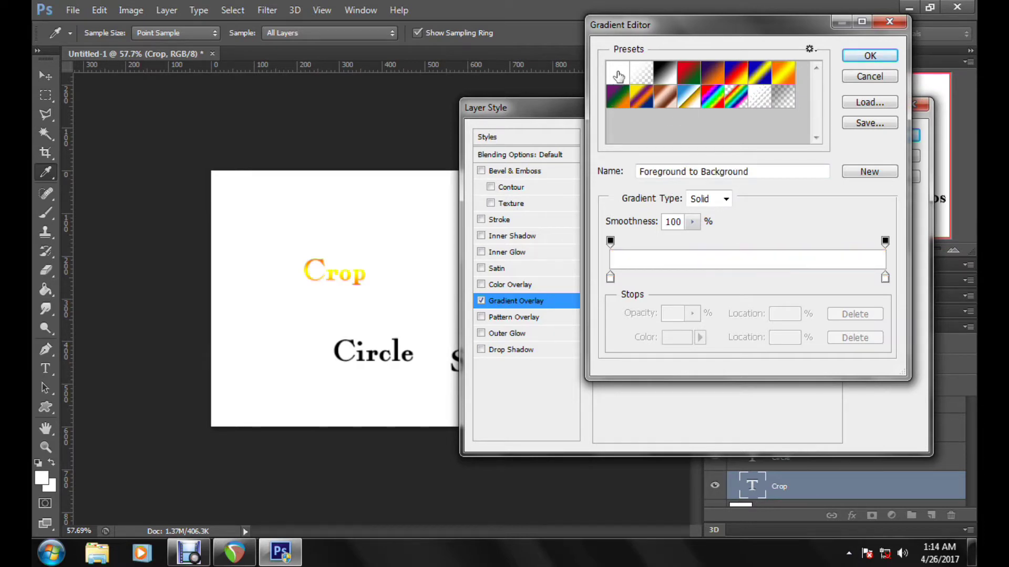
{"action": "double_click", "coordinate": [610, 278]}
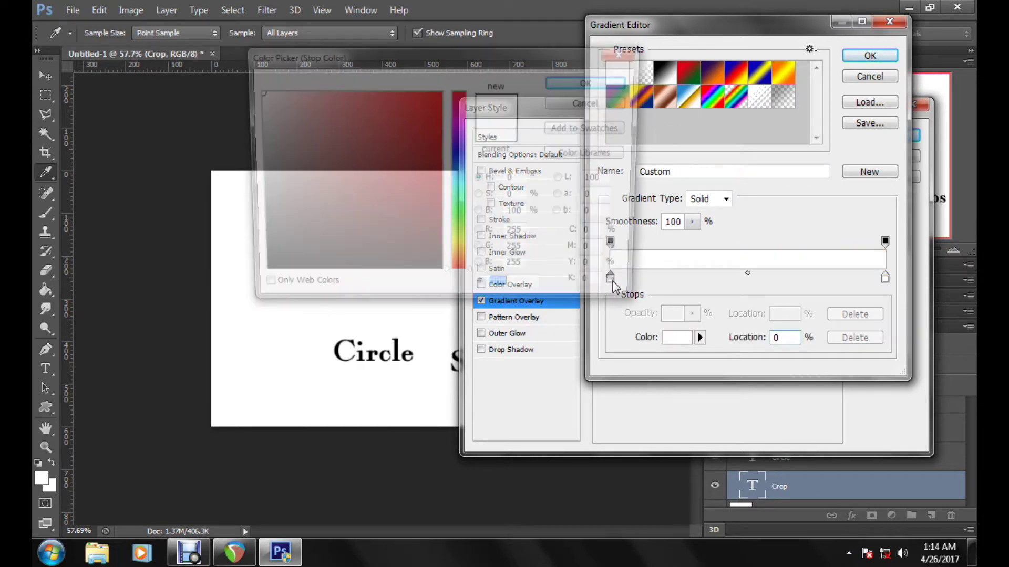
{"action": "type", "text": "000000"}
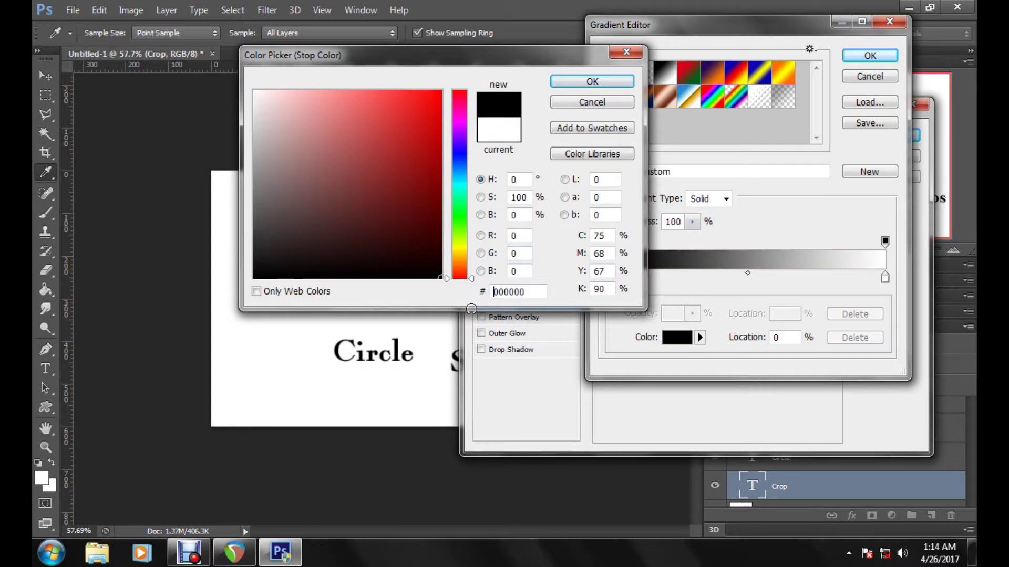
{"action": "left_click", "coordinate": [573, 82]}
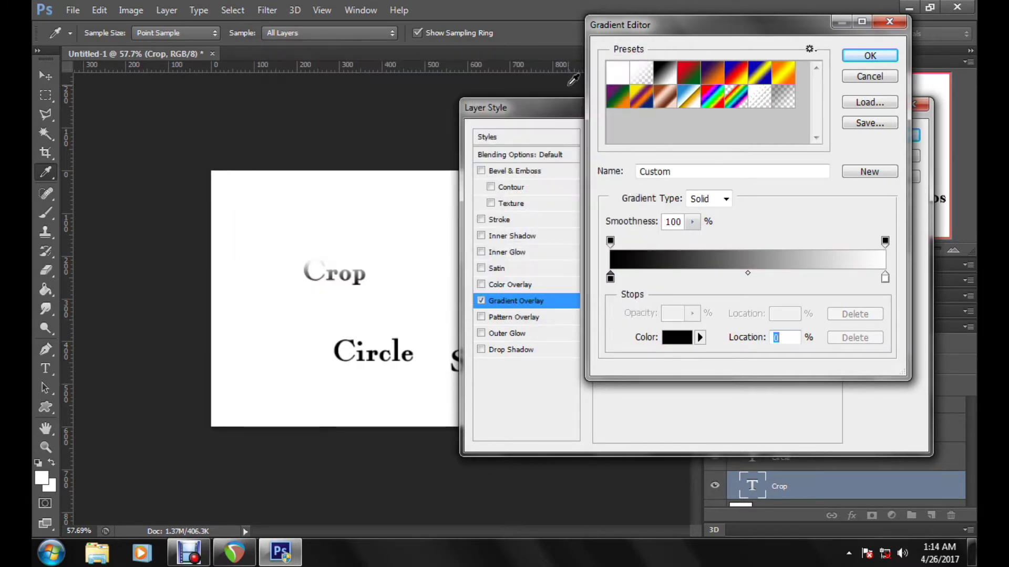
Step: Set the gradient's end colour stop to blue-violet 3c00ff and apply the gradient and layer style to Crop
{"action": "double_click", "coordinate": [885, 278]}
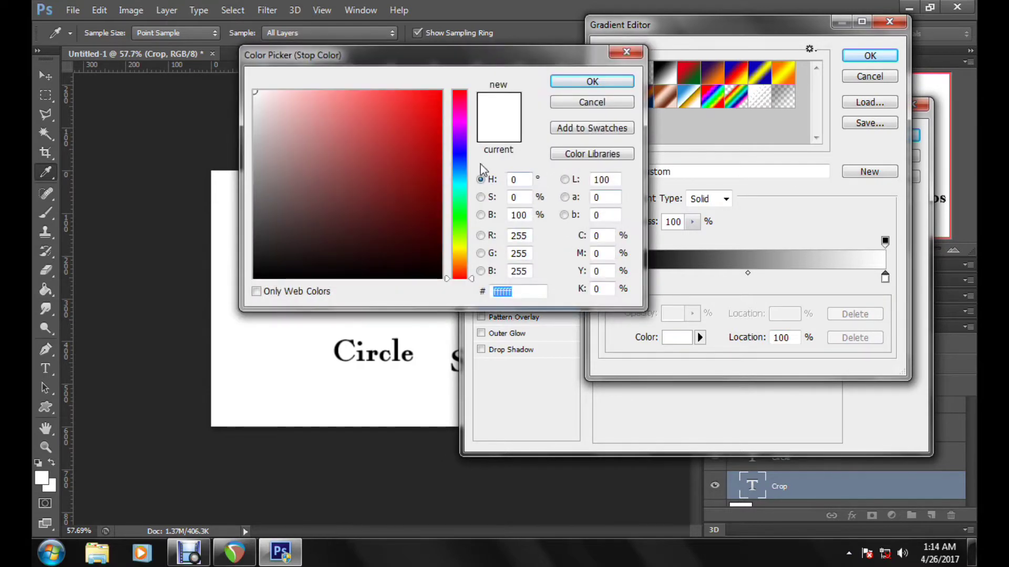
{"action": "left_click", "coordinate": [457, 146]}
{"action": "left_click_drag", "start_coordinate": [425, 167], "coordinate": [443, 80]}
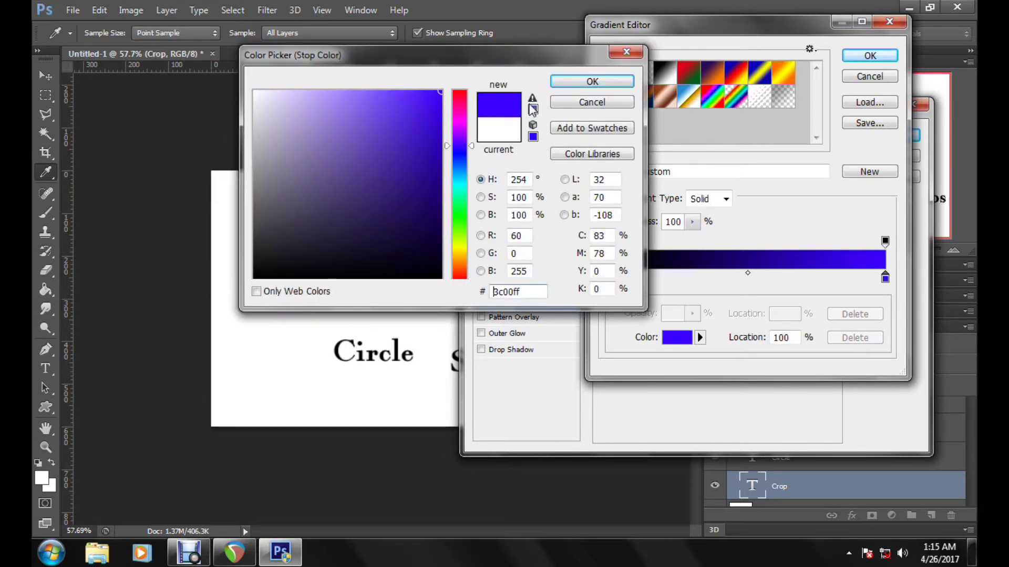
{"action": "left_click", "coordinate": [556, 80]}
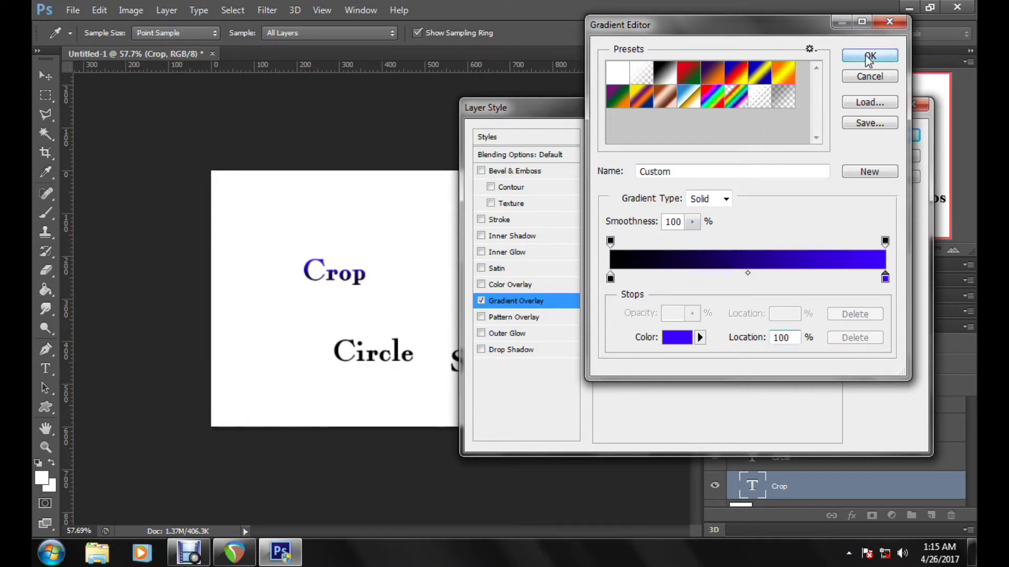
{"action": "left_click", "coordinate": [865, 54]}
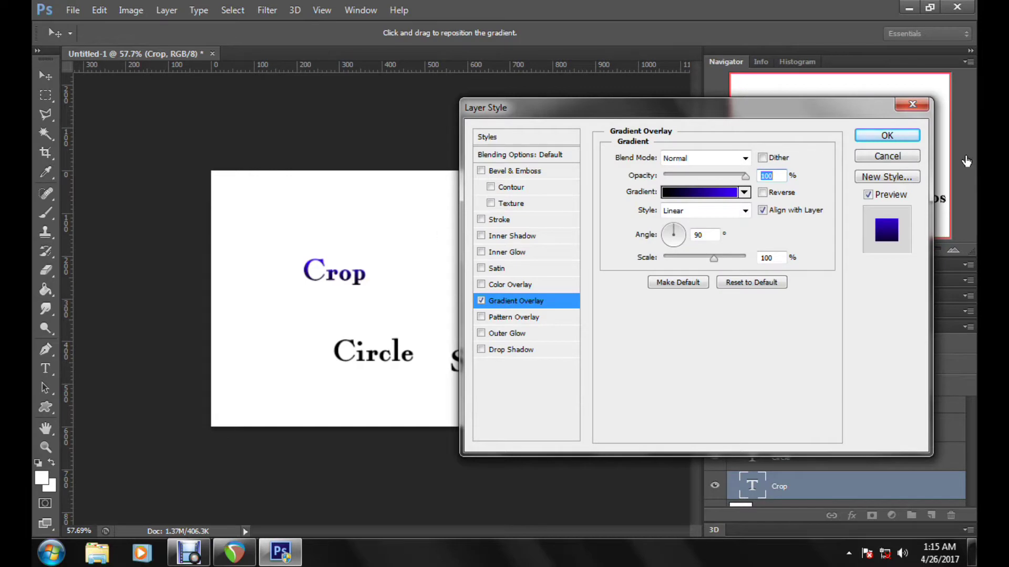
{"action": "left_click", "coordinate": [886, 135]}
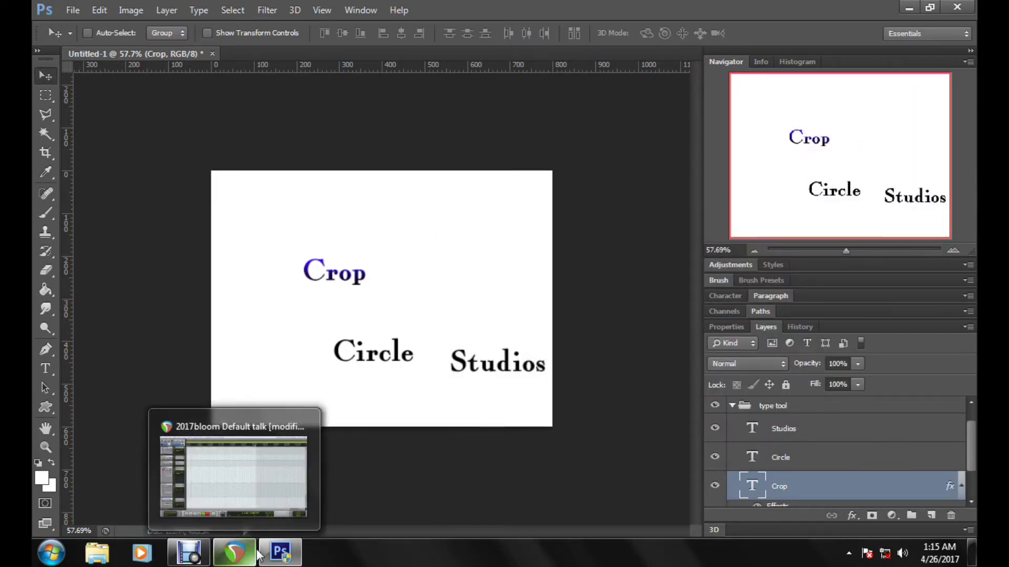
Step: Switch to REAPER and Debut Professional to pause the audio and screen recordings, and return to Photoshop
{"action": "left_click", "coordinate": [244, 552]}
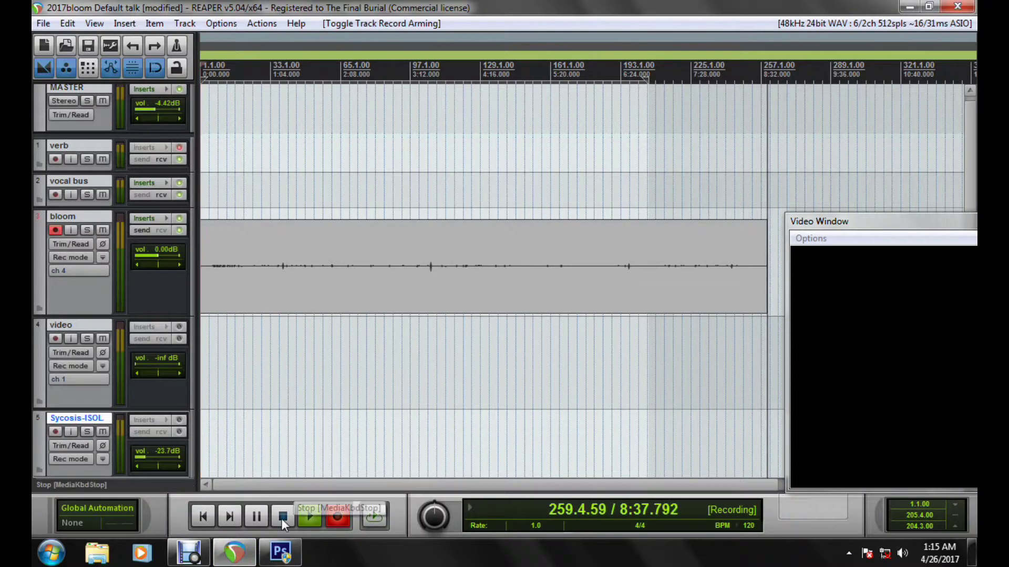
{"action": "left_click", "coordinate": [260, 517]}
{"action": "left_click", "coordinate": [188, 553]}
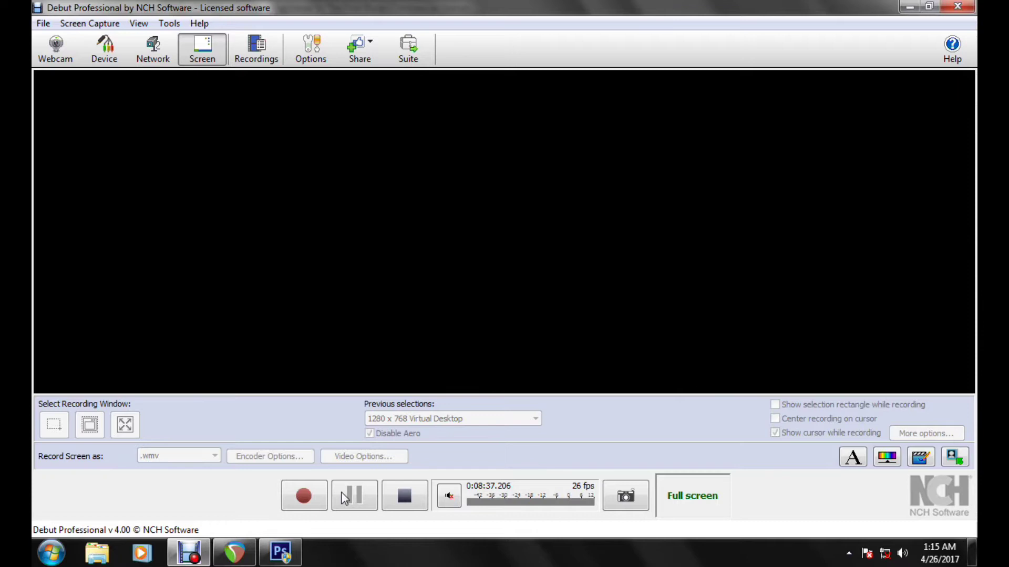
{"action": "left_click", "coordinate": [345, 498]}
{"action": "left_click", "coordinate": [189, 552]}
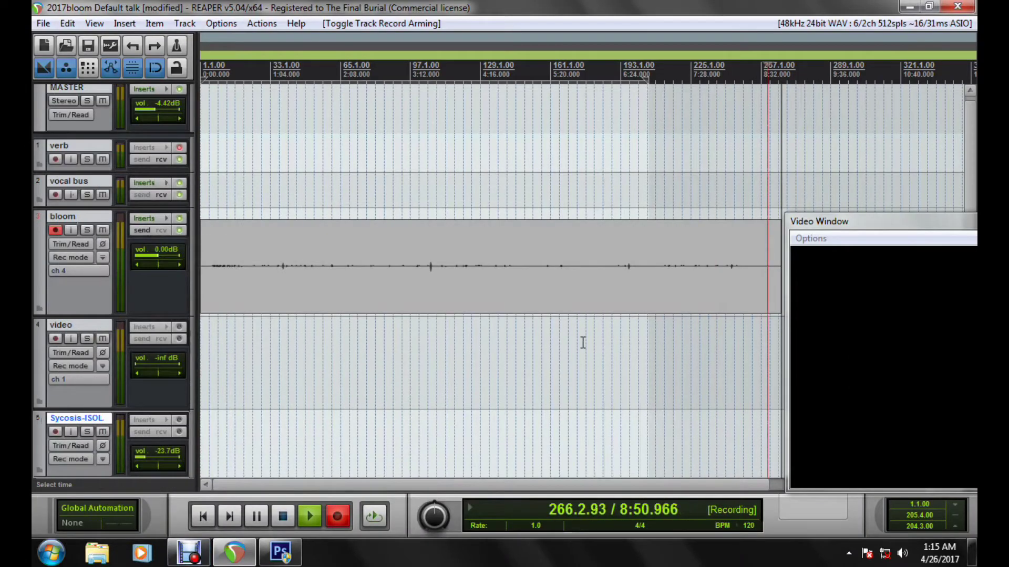
{"action": "left_click", "coordinate": [282, 552]}
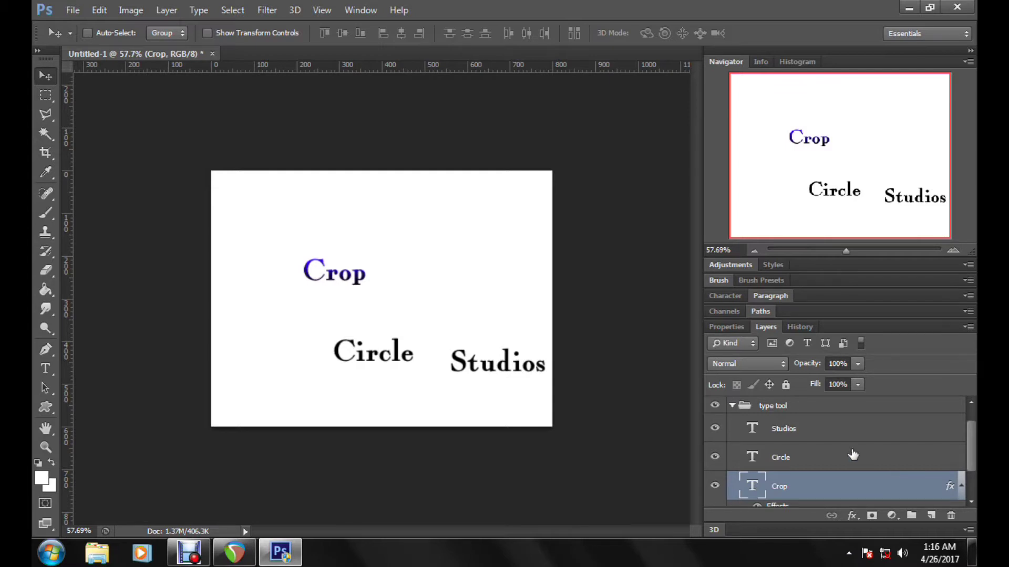
Step: Select the Crop text layer and move its text to the right and slightly down, directly above Circle
{"action": "left_click", "coordinate": [863, 437]}
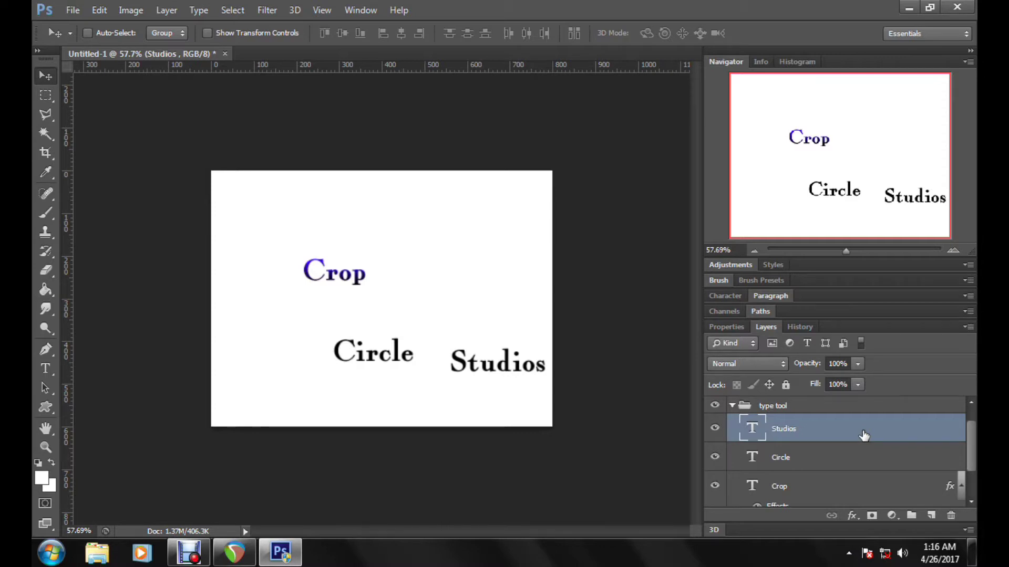
{"action": "left_click", "coordinate": [815, 480]}
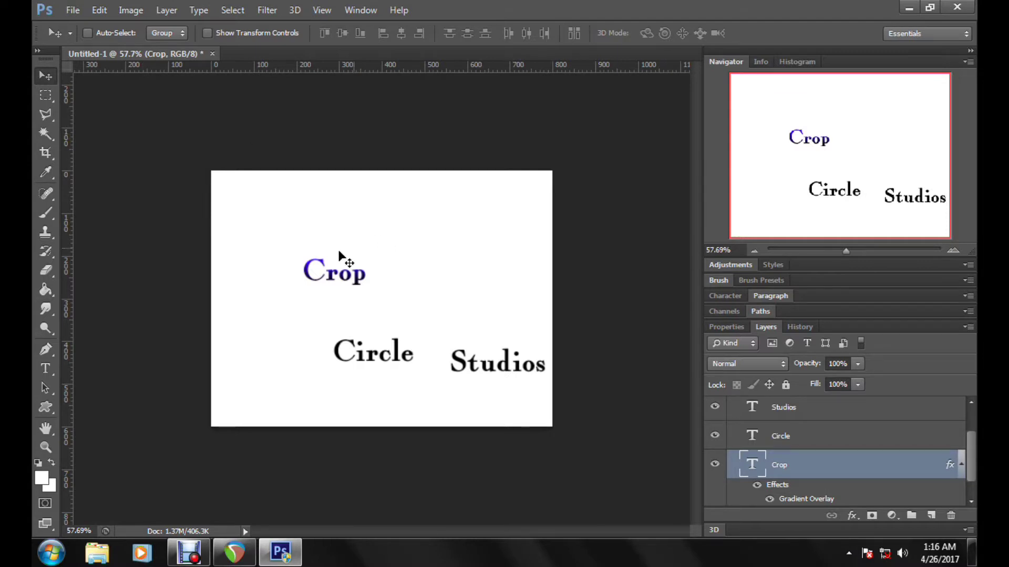
{"action": "left_click_drag", "start_coordinate": [326, 271], "coordinate": [398, 274]}
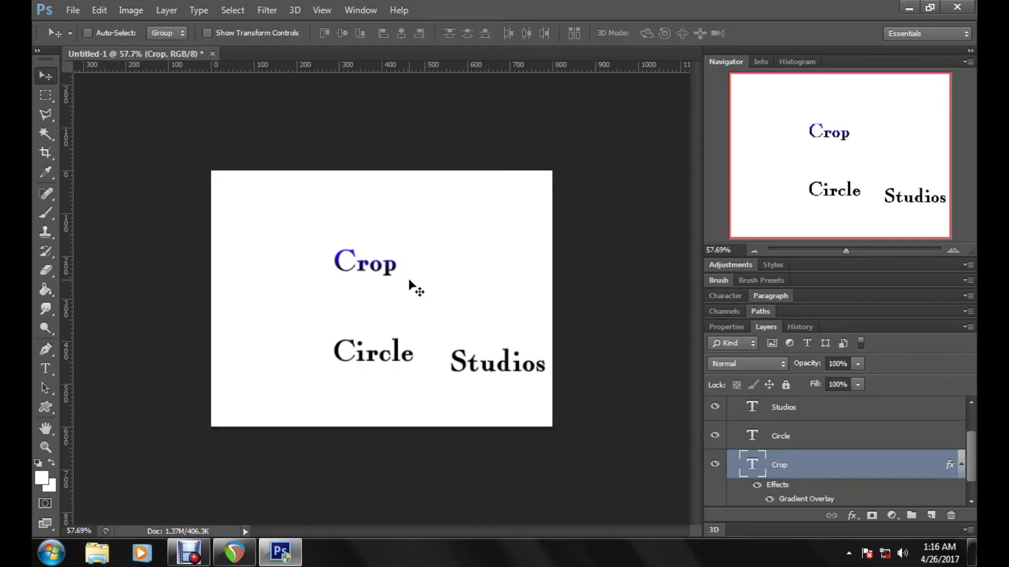
{"action": "left_click_drag", "start_coordinate": [409, 281], "coordinate": [380, 306]}
Step: Nudge the Crop text horizontally in small increments, first leftward and back to the right, keeping it above Circle
{"action": "key", "text": "Left"}
{"action": "key", "text": "Left"}
{"action": "key", "text": "Left"}
{"action": "key", "text": "Left"}
{"action": "key", "text": "Left"}
{"action": "key", "text": "Left"}
{"action": "key", "text": "Left"}
{"action": "key", "text": "Left"}
{"action": "key", "text": "Left"}
{"action": "key", "text": "Left"}
{"action": "key", "text": "Left"}
{"action": "key", "text": "Left"}
{"action": "key", "text": "Left"}
{"action": "key", "text": "Left"}
{"action": "key", "text": "Left"}
{"action": "key", "text": "Left"}
{"action": "key", "text": "Left"}
{"action": "key", "text": "Left"}
{"action": "key", "text": "Left"}
{"action": "key", "text": "Left"}
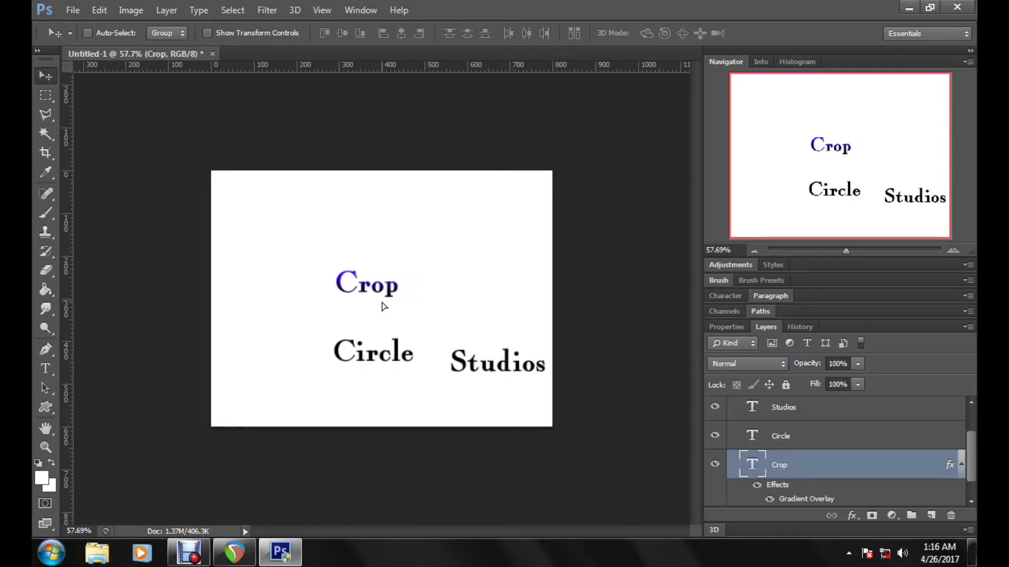
{"action": "key", "text": "Right"}
{"action": "key", "text": "Right"}
{"action": "key", "text": "Right"}
{"action": "key", "text": "Right"}
{"action": "key", "text": "Right"}
{"action": "key", "text": "Right"}
{"action": "key", "text": "Right"}
{"action": "key", "text": "Right"}
{"action": "key", "text": "Right"}
{"action": "key", "text": "Right"}
{"action": "key", "text": "Right"}
{"action": "key", "text": "Right"}
{"action": "key", "text": "Right"}
{"action": "key", "text": "Right"}
{"action": "key", "text": "Right"}
{"action": "key", "text": "Right"}
{"action": "key", "text": "Right"}
{"action": "key", "text": "Right"}
{"action": "key", "text": "Right"}
{"action": "key", "text": "Right"}
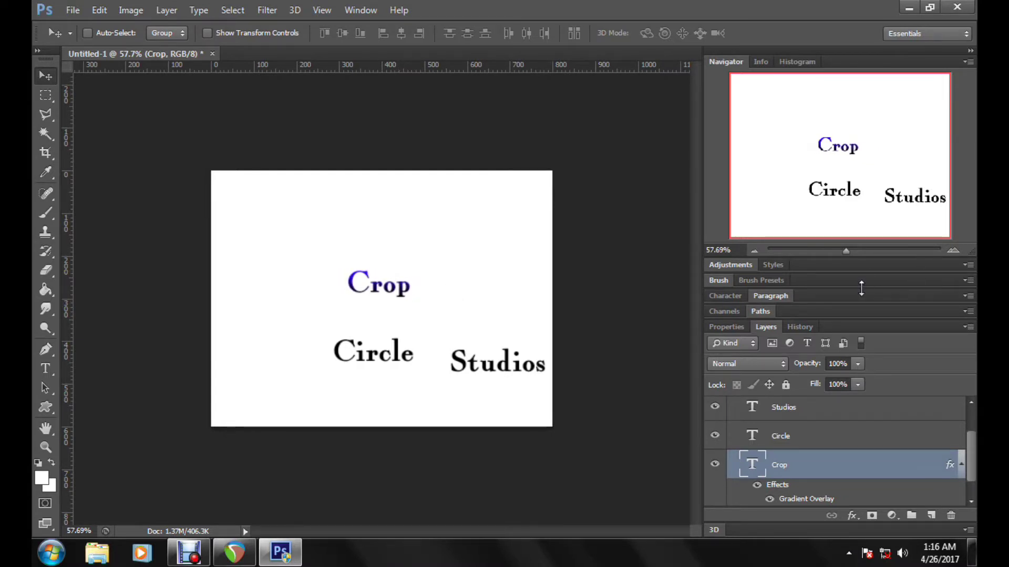
Step: Nudge the Crop text leftward in small increments, keeping it above Circle
{"action": "left_click", "coordinate": [861, 250]}
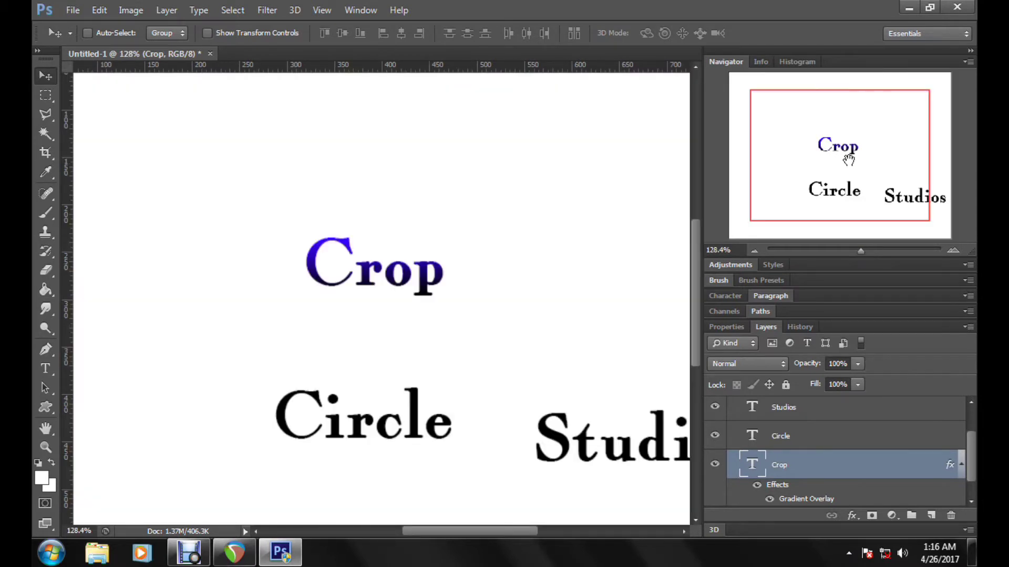
{"action": "left_click", "coordinate": [869, 251]}
{"action": "key", "text": "Left"}
{"action": "key", "text": "Left"}
{"action": "key", "text": "Left"}
{"action": "key", "text": "Left"}
{"action": "key", "text": "Left"}
{"action": "key", "text": "Left"}
{"action": "key", "text": "Left"}
{"action": "key", "text": "Left"}
{"action": "key", "text": "Left"}
{"action": "key", "text": "Left"}
{"action": "key", "text": "Left"}
{"action": "key", "text": "Left"}
{"action": "key", "text": "Left"}
{"action": "key", "text": "Left"}
{"action": "key", "text": "Left"}
{"action": "key", "text": "Left"}
{"action": "key", "text": "Left"}
{"action": "key", "text": "Left"}
{"action": "key", "text": "Left"}
{"action": "key", "text": "Left"}
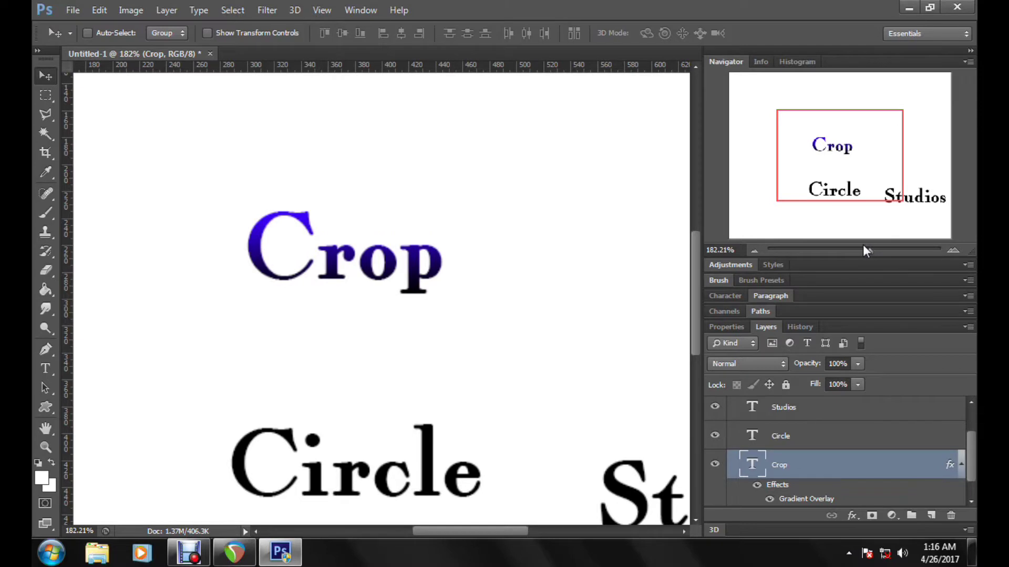
{"action": "left_click_drag", "start_coordinate": [863, 245], "coordinate": [849, 255]}
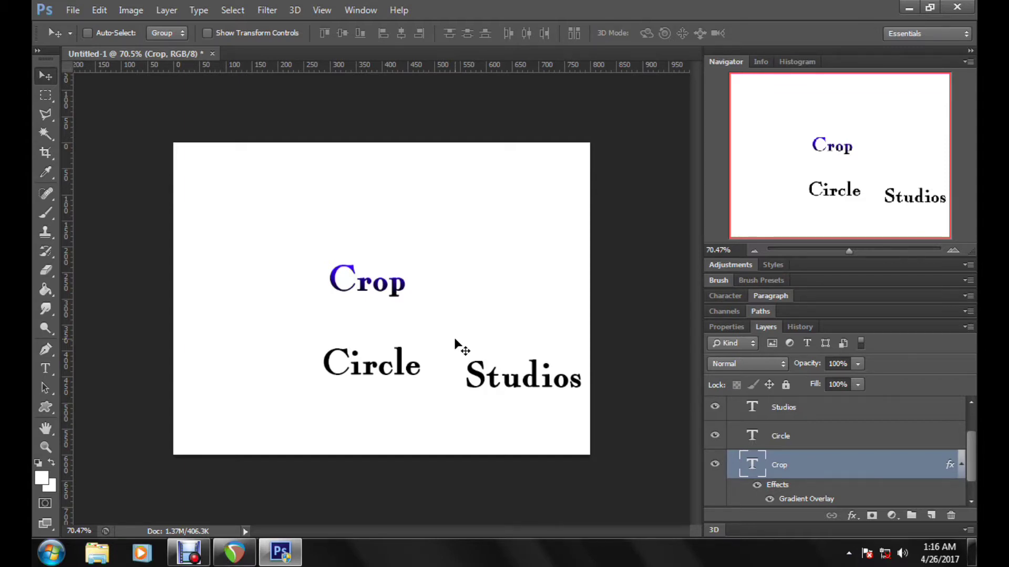
Step: Add a Gradient Overlay with purple c500fe as its end colour to the Circle text layer, and move Circle up and right, just below Crop
{"action": "double_click", "coordinate": [815, 437]}
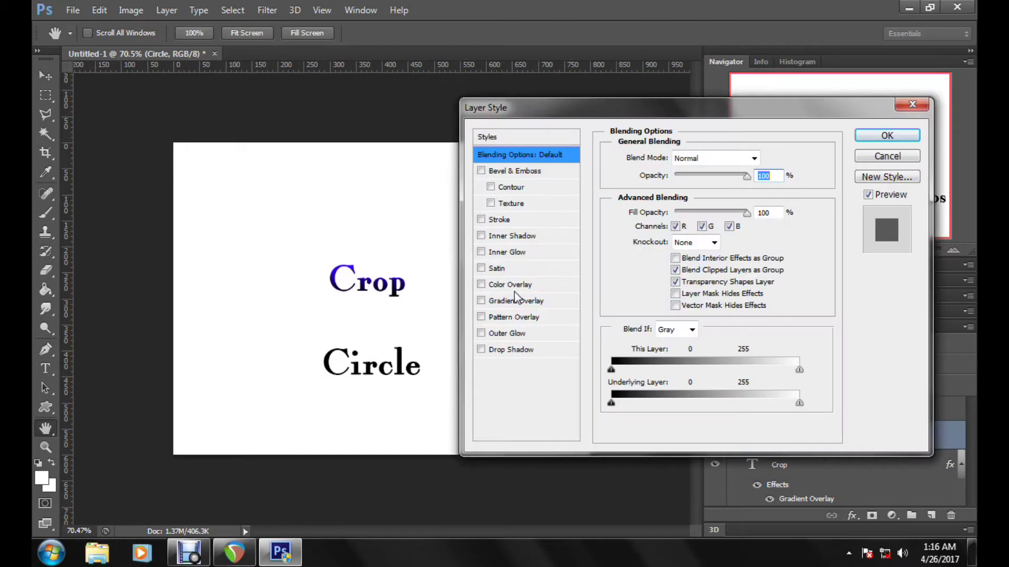
{"action": "left_click", "coordinate": [516, 301]}
{"action": "left_click", "coordinate": [682, 201]}
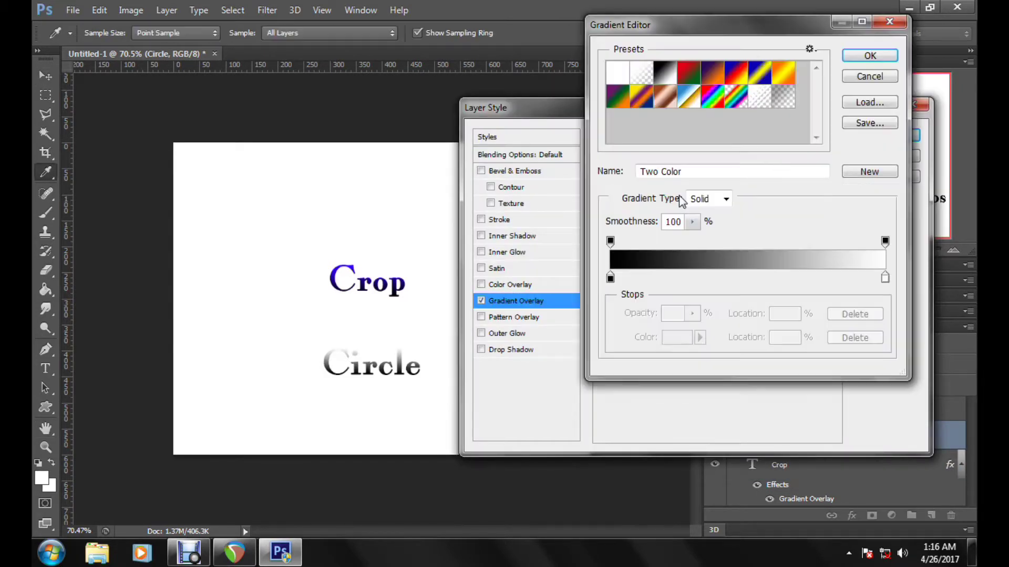
{"action": "double_click", "coordinate": [884, 277]}
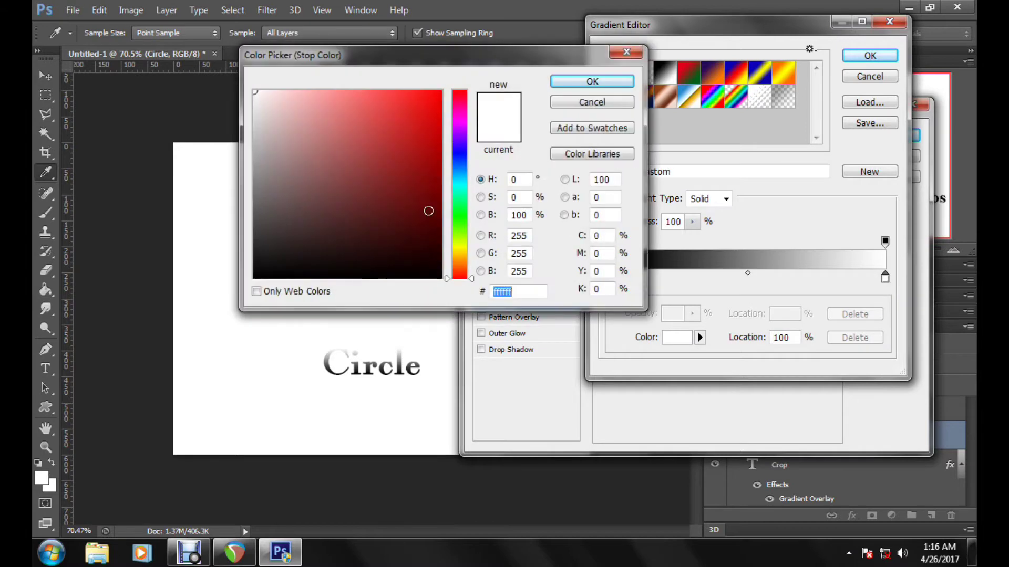
{"action": "left_click", "coordinate": [460, 129]}
{"action": "left_click", "coordinate": [441, 92]}
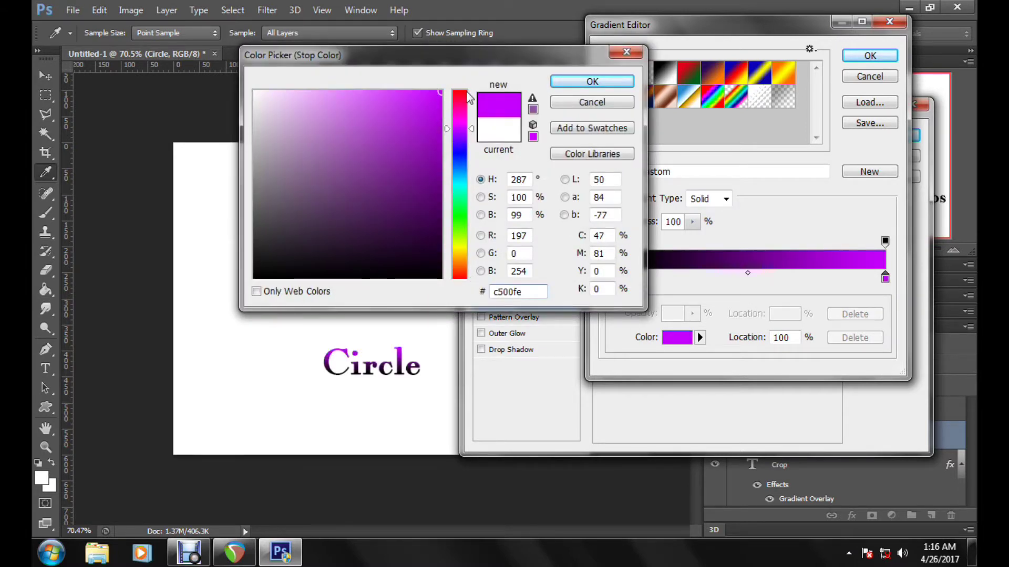
{"action": "left_click", "coordinate": [578, 84]}
{"action": "left_click", "coordinate": [861, 57]}
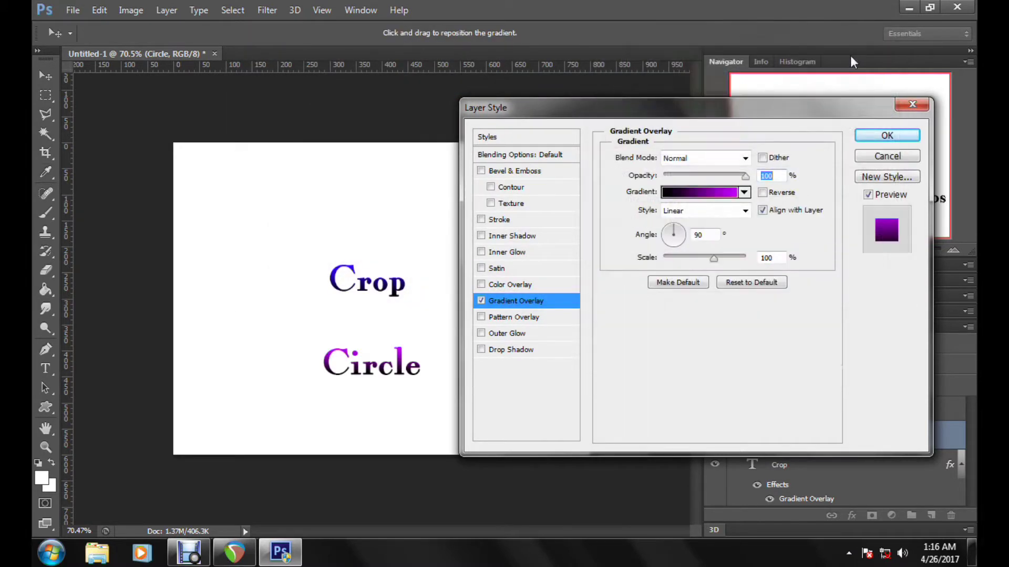
{"action": "left_click", "coordinate": [886, 136]}
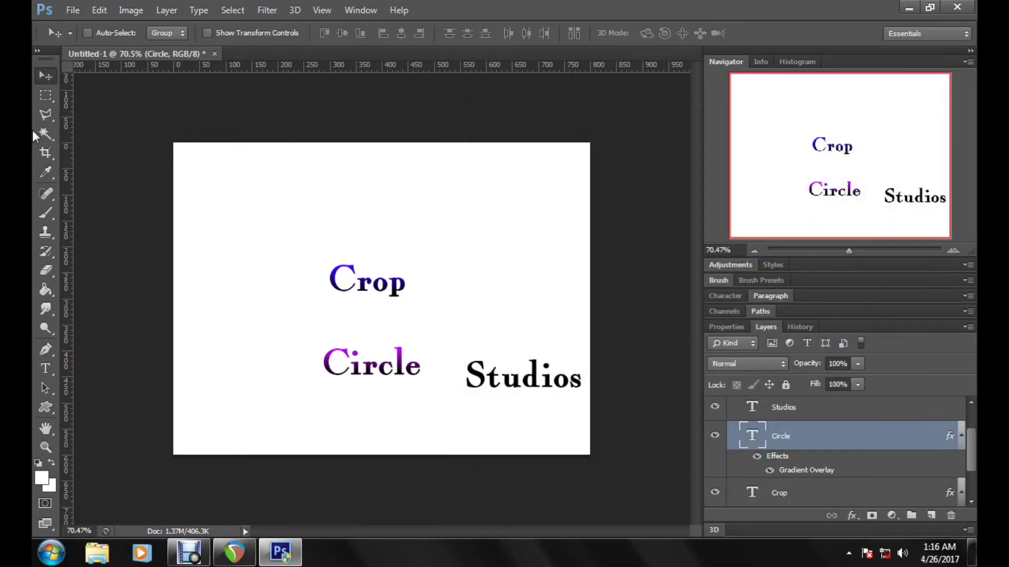
{"action": "left_click_drag", "start_coordinate": [284, 362], "coordinate": [328, 312]}
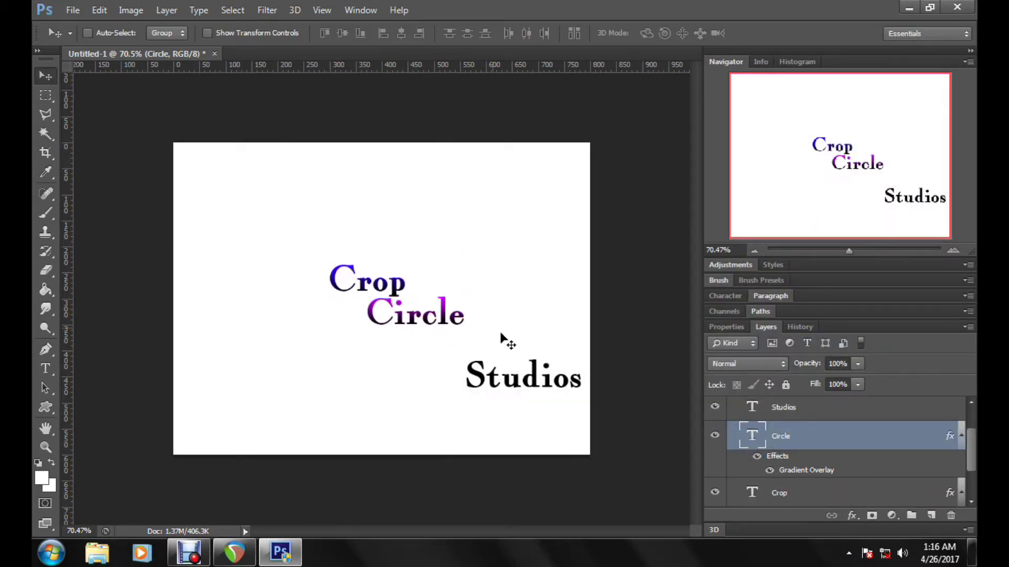
Step: Add a Gradient Overlay effect to the Studios text layer
{"action": "left_click", "coordinate": [851, 411]}
{"action": "key", "text": "h"}
{"action": "double_click", "coordinate": [852, 410]}
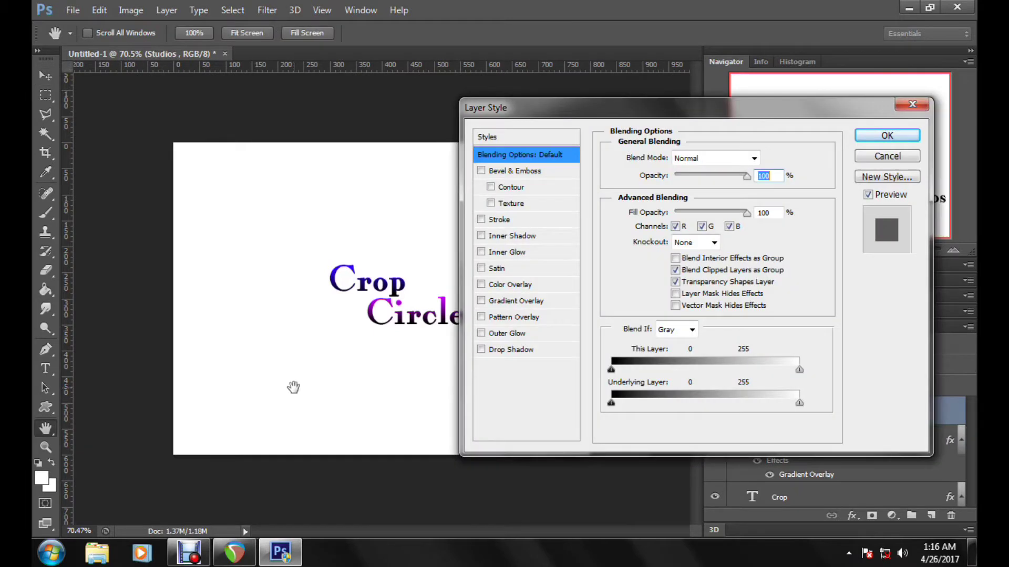
{"action": "left_click", "coordinate": [541, 304]}
Step: Set the gradient's end colour stop to bright green 00ff60, apply the layer style, and move Studios up and left, just below Circle
{"action": "left_click", "coordinate": [706, 194]}
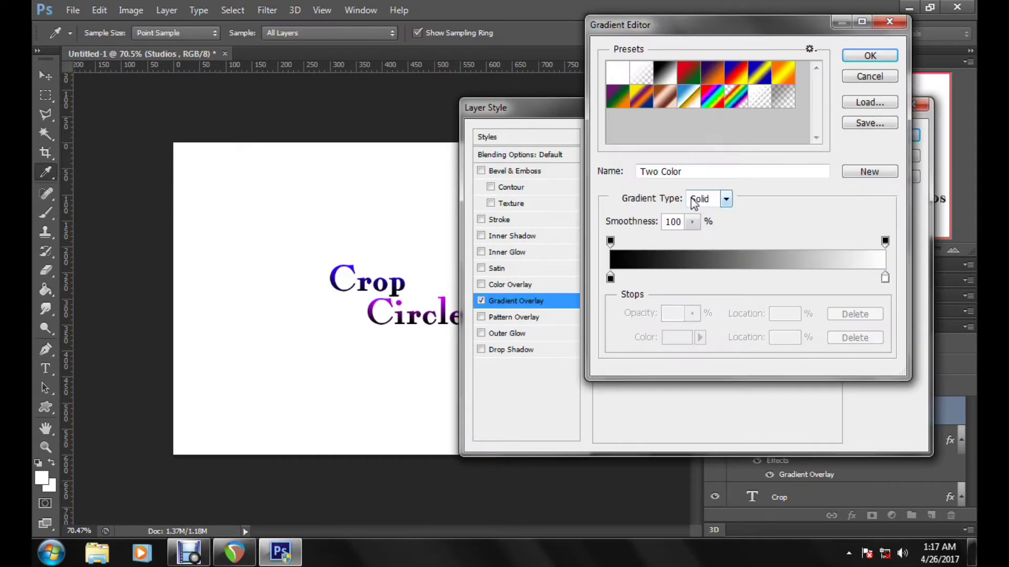
{"action": "left_click", "coordinate": [885, 277]}
{"action": "double_click", "coordinate": [885, 277]}
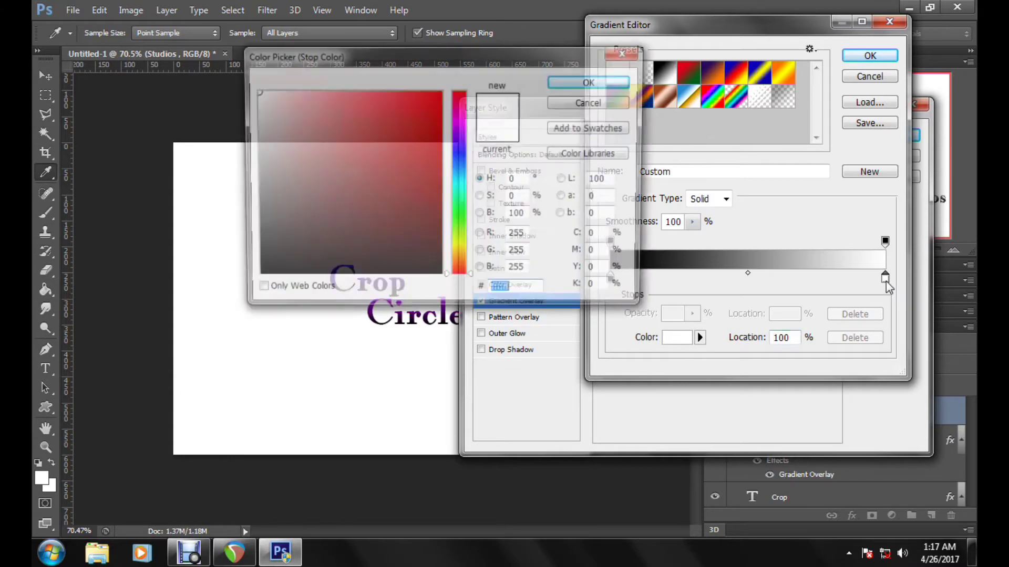
{"action": "left_click", "coordinate": [459, 133]}
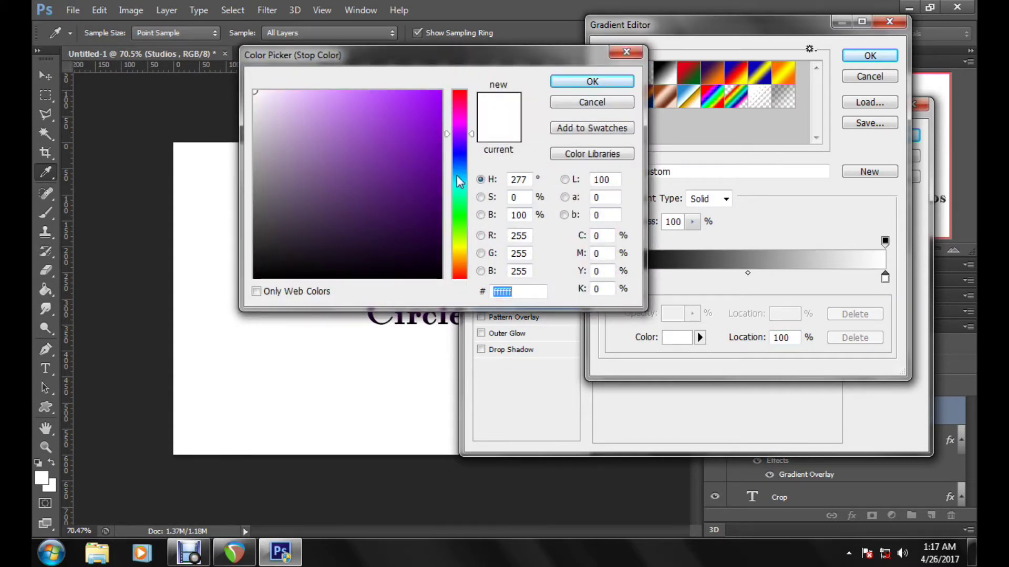
{"action": "left_click", "coordinate": [458, 204]}
{"action": "left_click_drag", "start_coordinate": [437, 123], "coordinate": [445, 89]}
{"action": "left_click", "coordinate": [558, 84]}
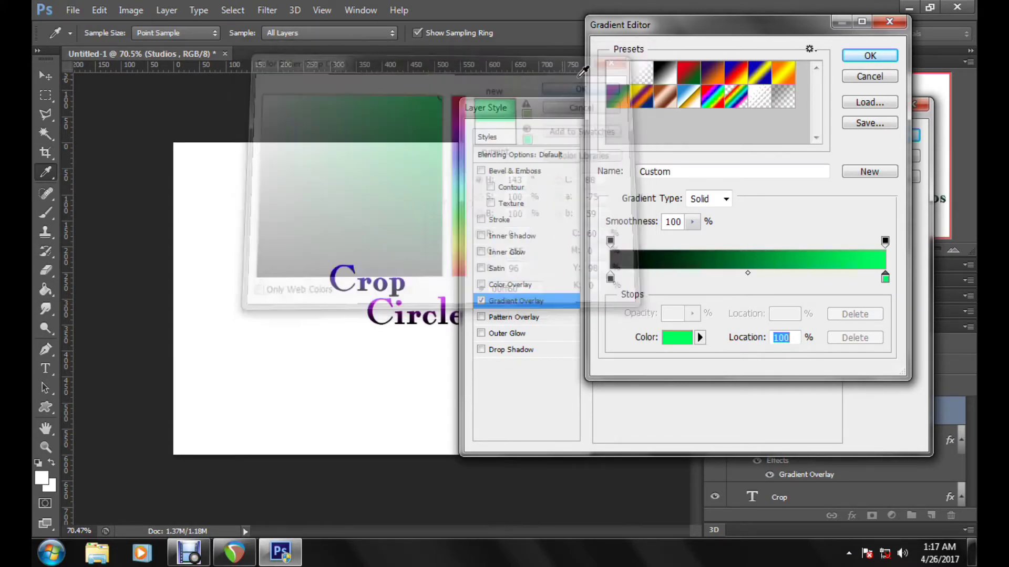
{"action": "left_click", "coordinate": [864, 54]}
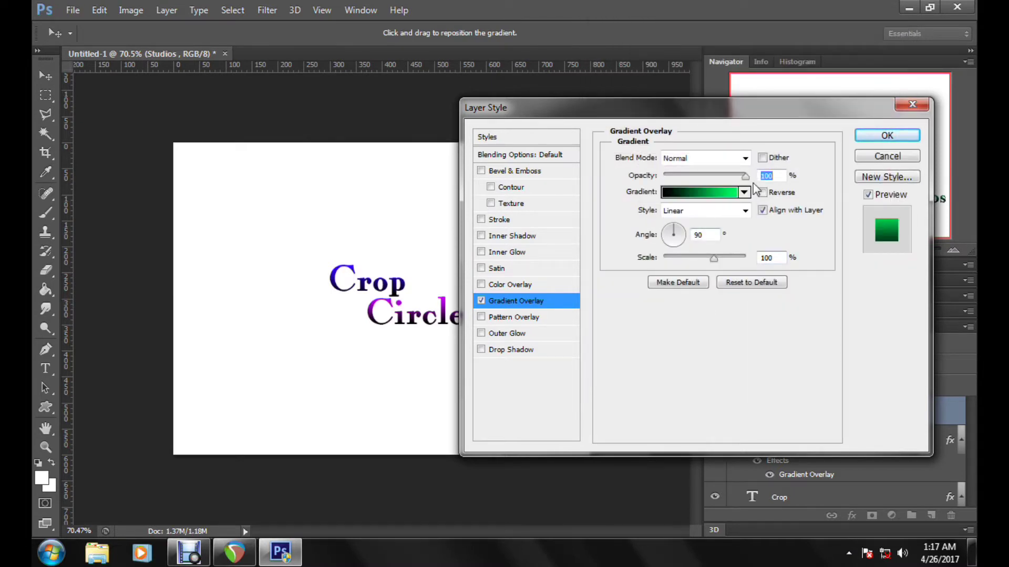
{"action": "left_click", "coordinate": [887, 136]}
{"action": "left_click_drag", "start_coordinate": [486, 397], "coordinate": [496, 373]}
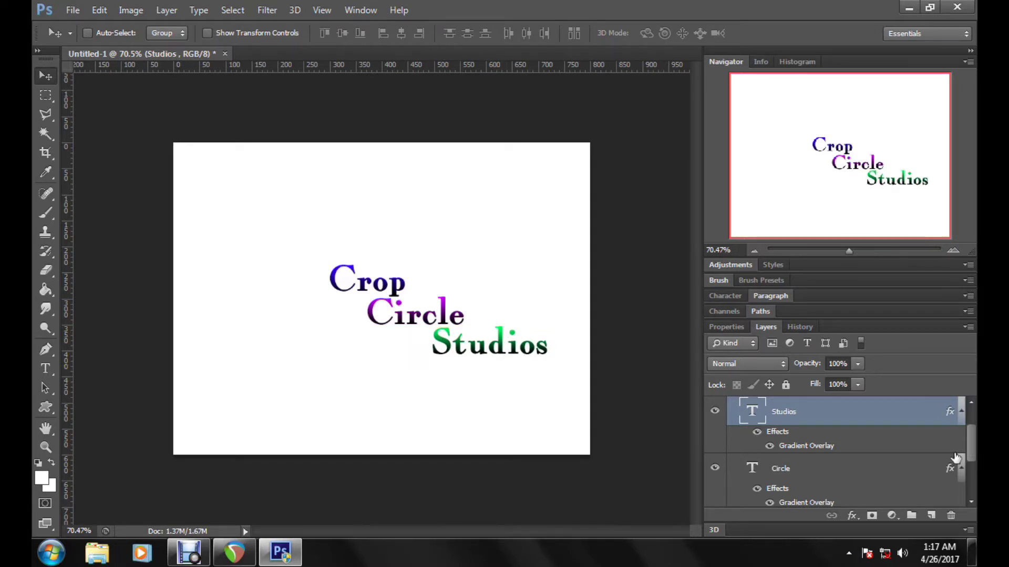
Step: Add a Gradient Overlay to the background layer and reposition the Layer Style dialog so the canvas is less covered
{"action": "left_click_drag", "start_coordinate": [971, 447], "coordinate": [971, 479]}
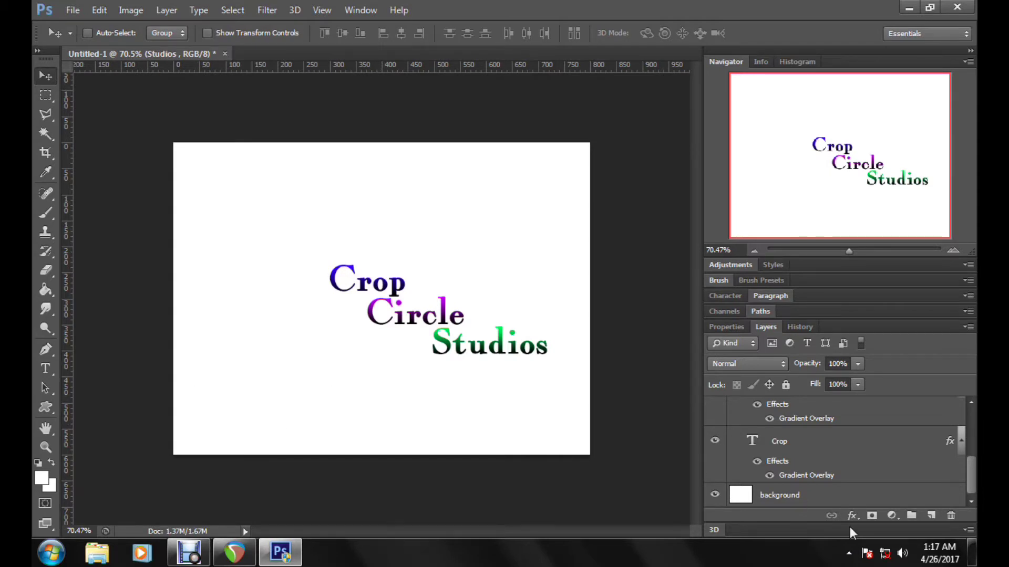
{"action": "left_click", "coordinate": [864, 505]}
{"action": "double_click", "coordinate": [925, 484]}
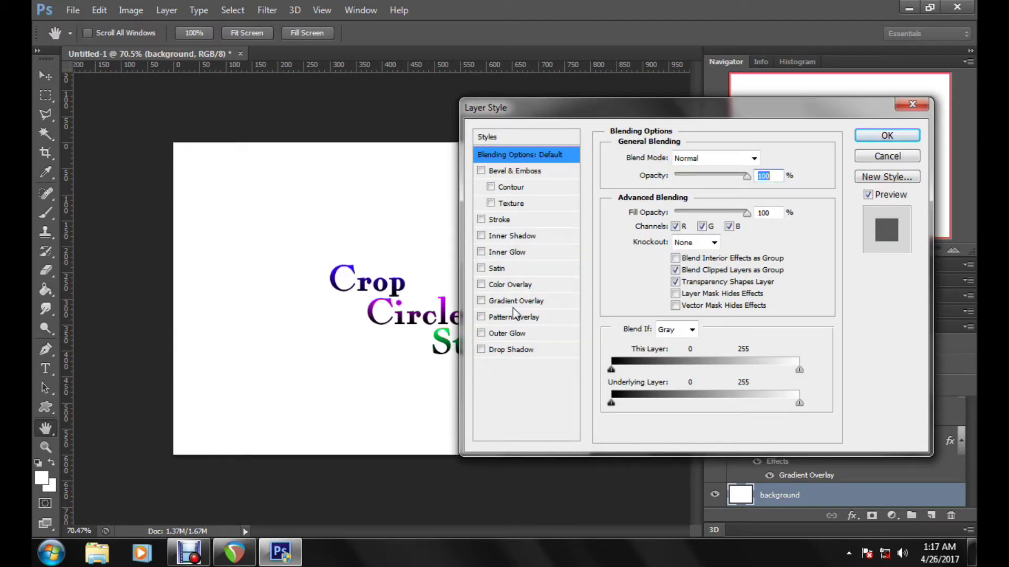
{"action": "left_click", "coordinate": [505, 304]}
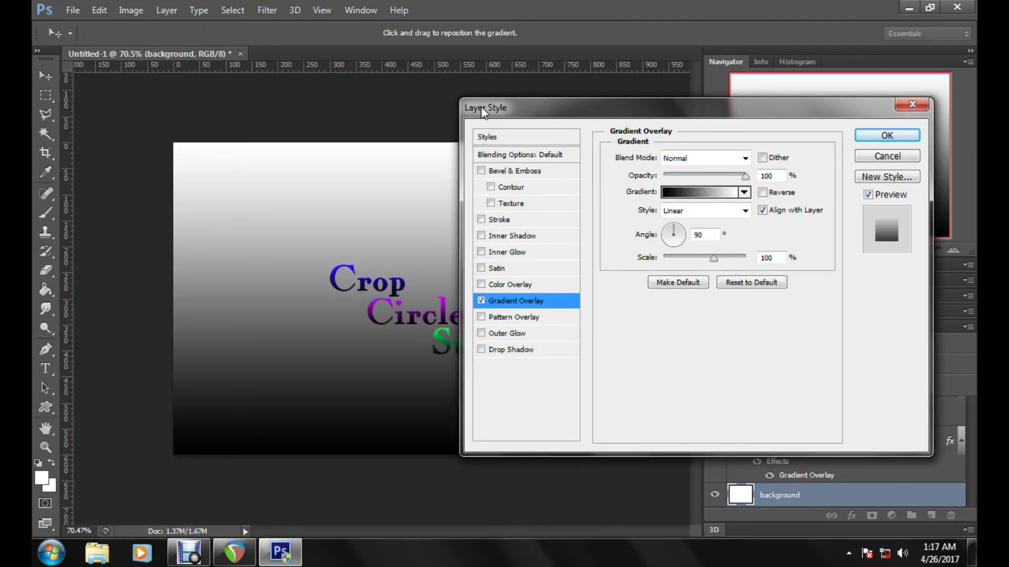
{"action": "left_click_drag", "start_coordinate": [484, 112], "coordinate": [631, 116]}
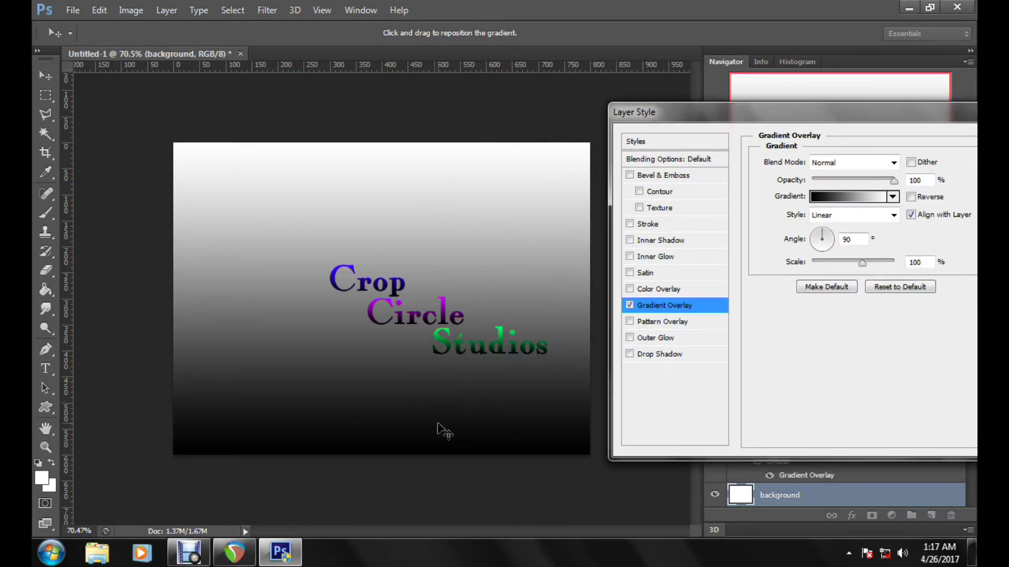
{"action": "left_click", "coordinate": [802, 120]}
{"action": "left_click_drag", "start_coordinate": [765, 119], "coordinate": [724, 108]}
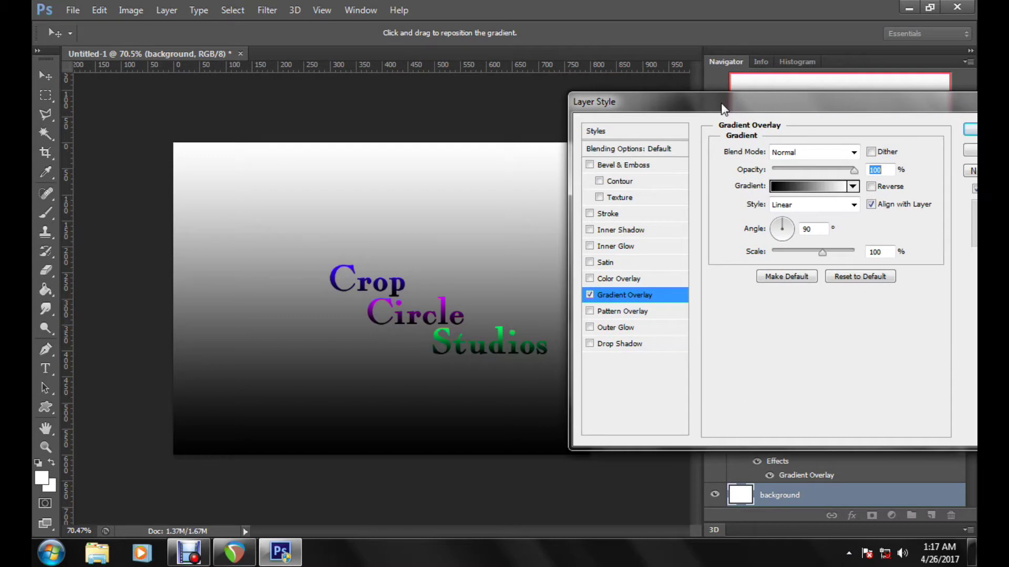
Step: Set the background gradient's end stop to orange ff7e00 at 98% location, and apply the gradient and layer style
{"action": "left_click", "coordinate": [790, 188]}
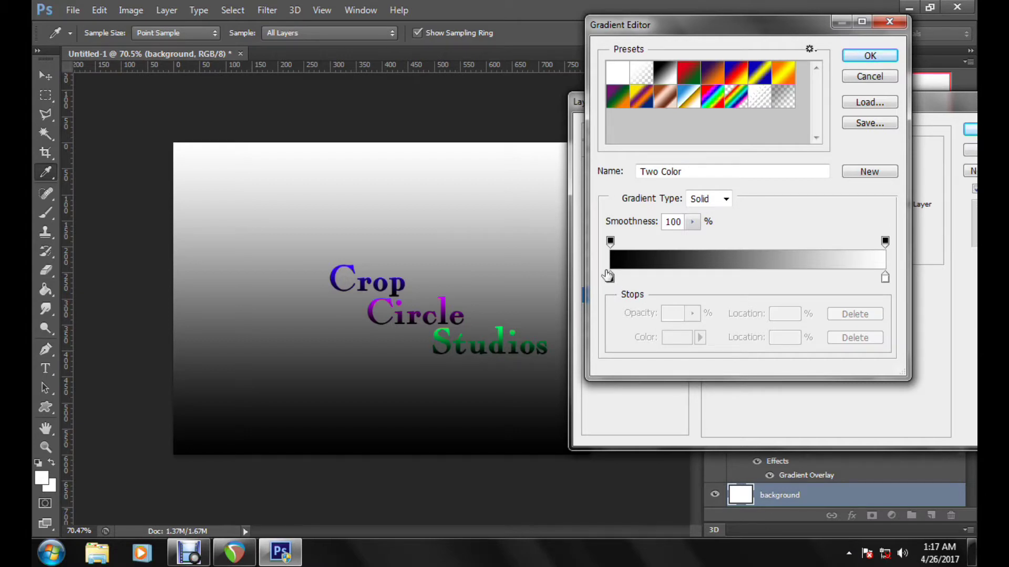
{"action": "left_click_drag", "start_coordinate": [609, 279], "coordinate": [597, 259]}
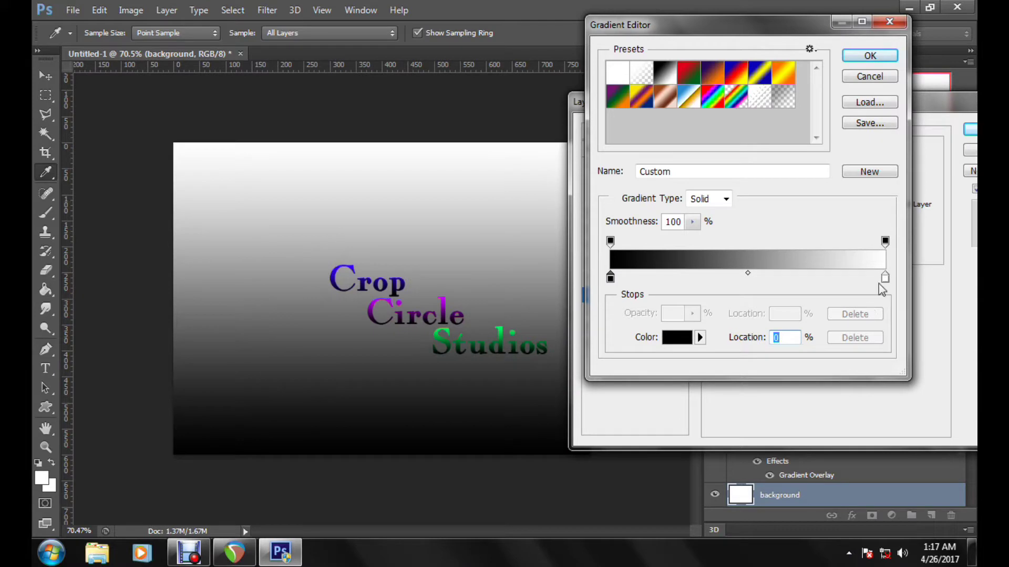
{"action": "mouse_move", "coordinate": [885, 278]}
{"action": "left_mouse_down"}
{"action": "mouse_move", "coordinate": [715, 278]}
{"action": "mouse_move", "coordinate": [881, 285]}
{"action": "left_mouse_up"}
{"action": "double_click", "coordinate": [880, 283]}
{"action": "left_click_drag", "start_coordinate": [412, 209], "coordinate": [501, 2]}
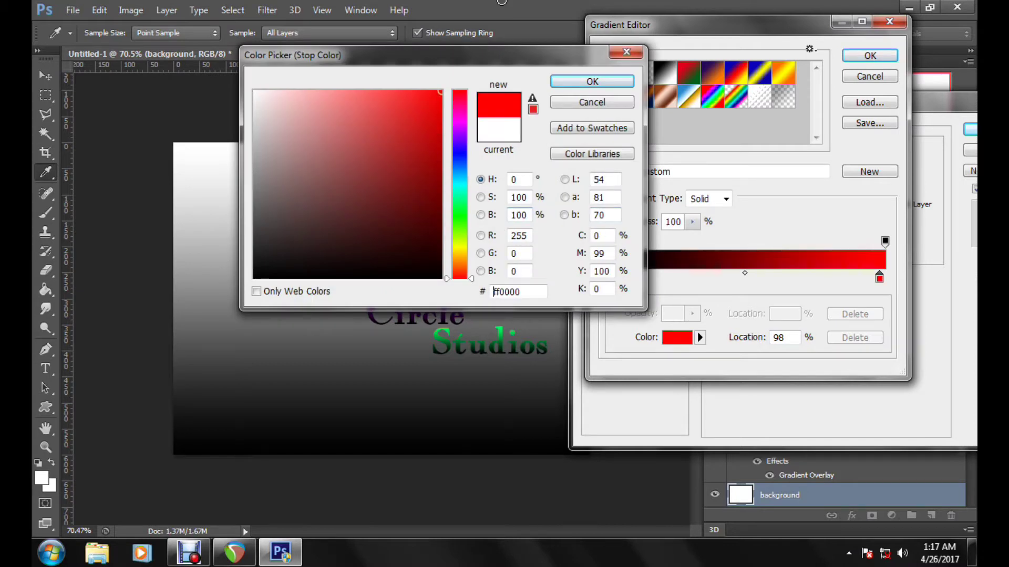
{"action": "left_click", "coordinate": [459, 263]}
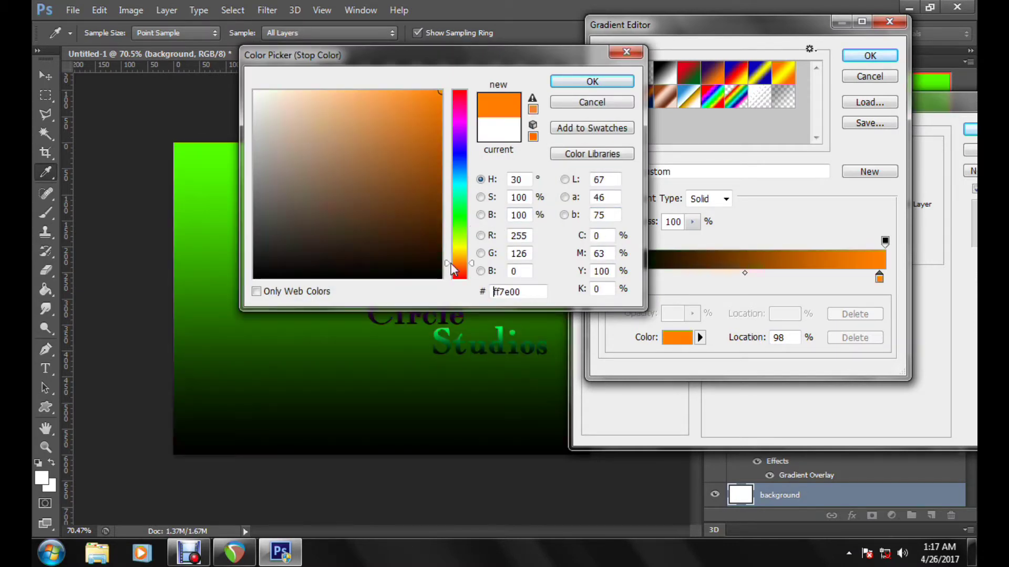
{"action": "left_click", "coordinate": [559, 83]}
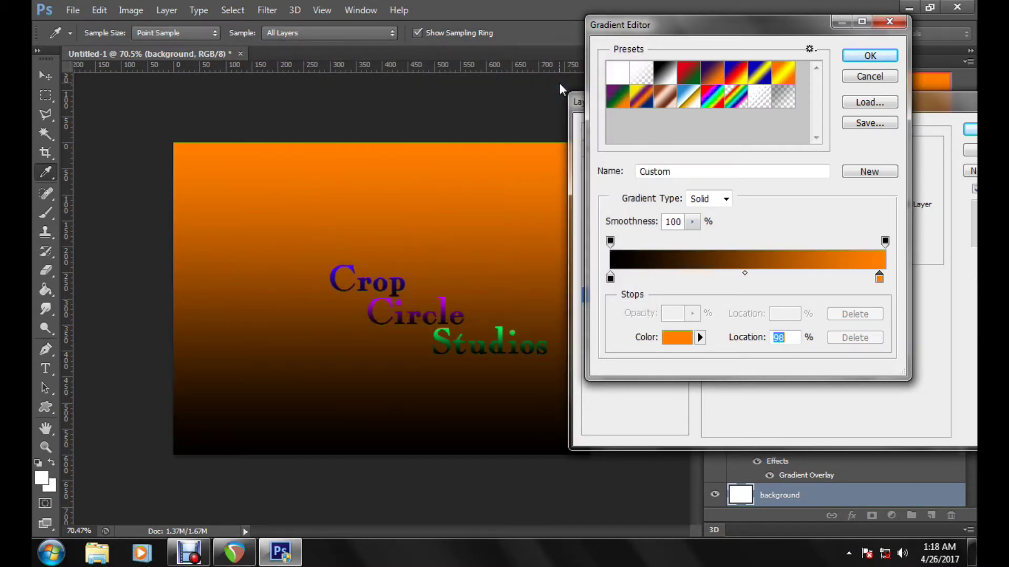
{"action": "left_click", "coordinate": [864, 57]}
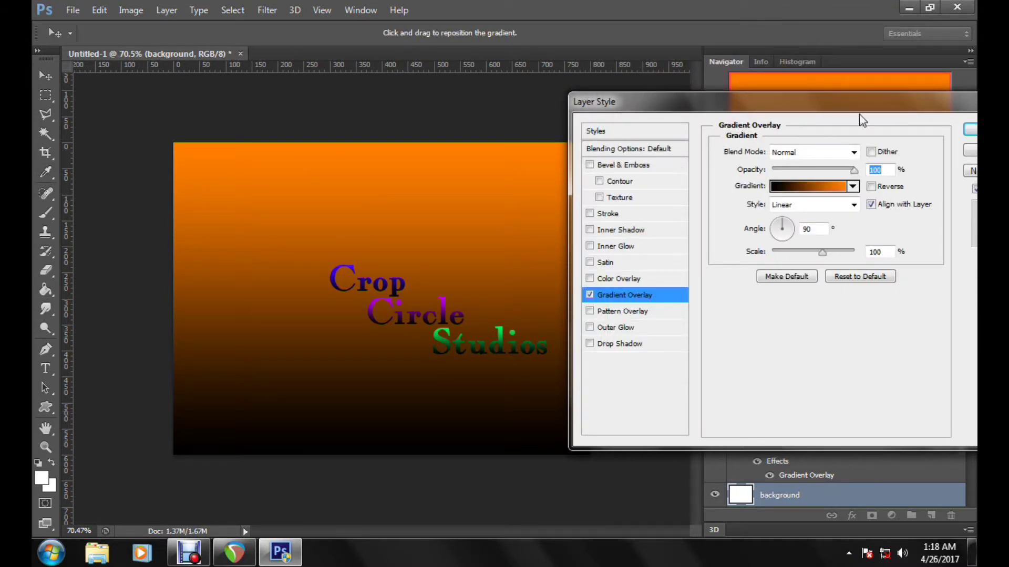
{"action": "left_click_drag", "start_coordinate": [729, 96], "coordinate": [572, 93]}
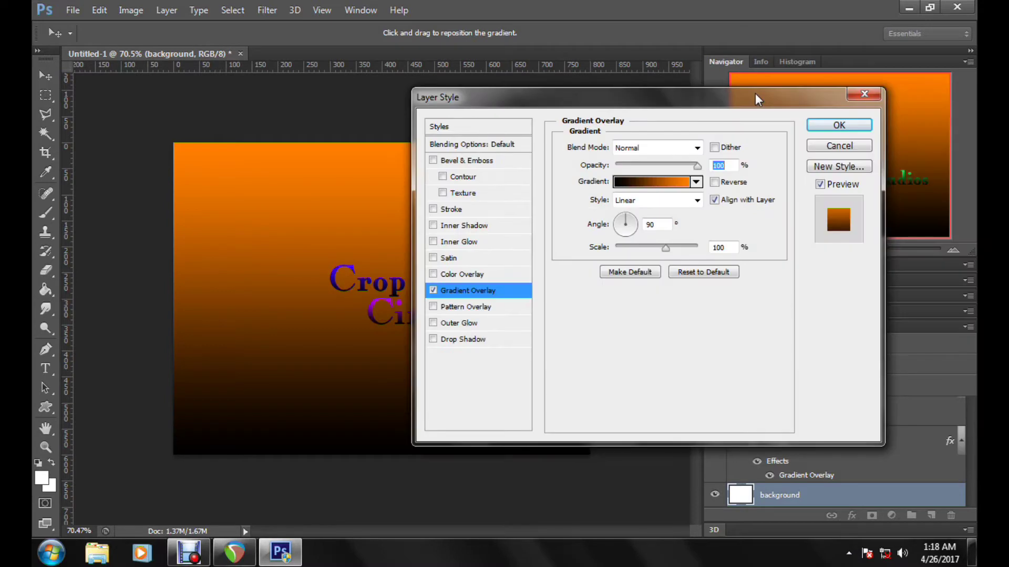
{"action": "left_click", "coordinate": [839, 125]}
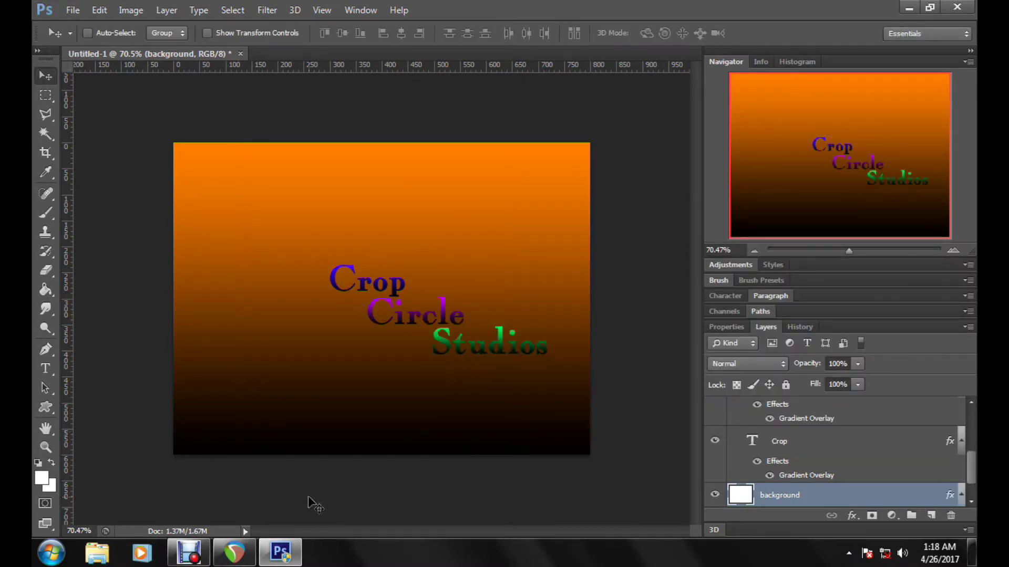
Step: Collapse the type tool group and move all its text together up and left on the canvas
{"action": "scroll", "coordinate": [792, 446], "scroll_direction": "up", "scroll_amount": 6}
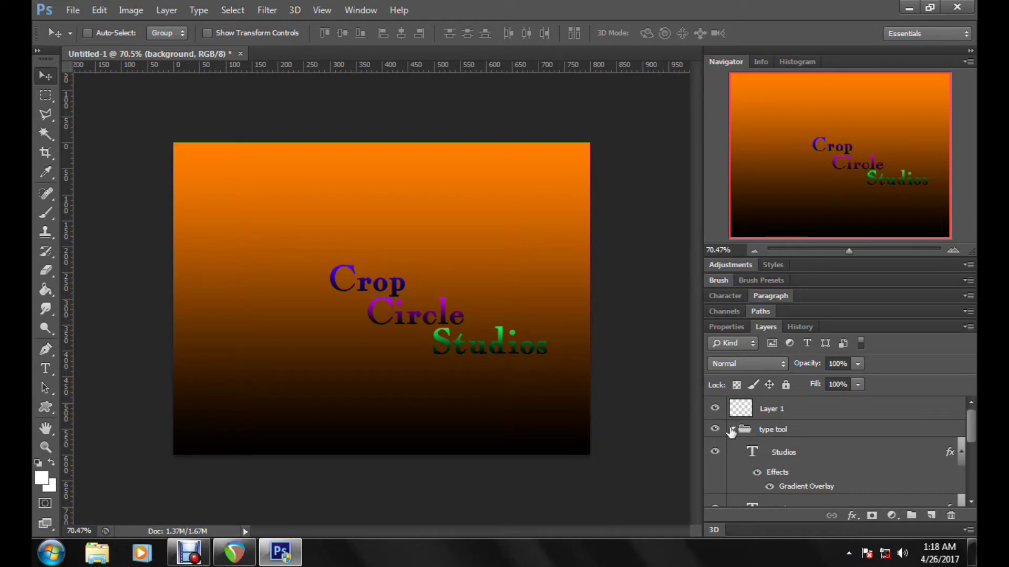
{"action": "left_click", "coordinate": [729, 429]}
{"action": "left_click", "coordinate": [809, 432]}
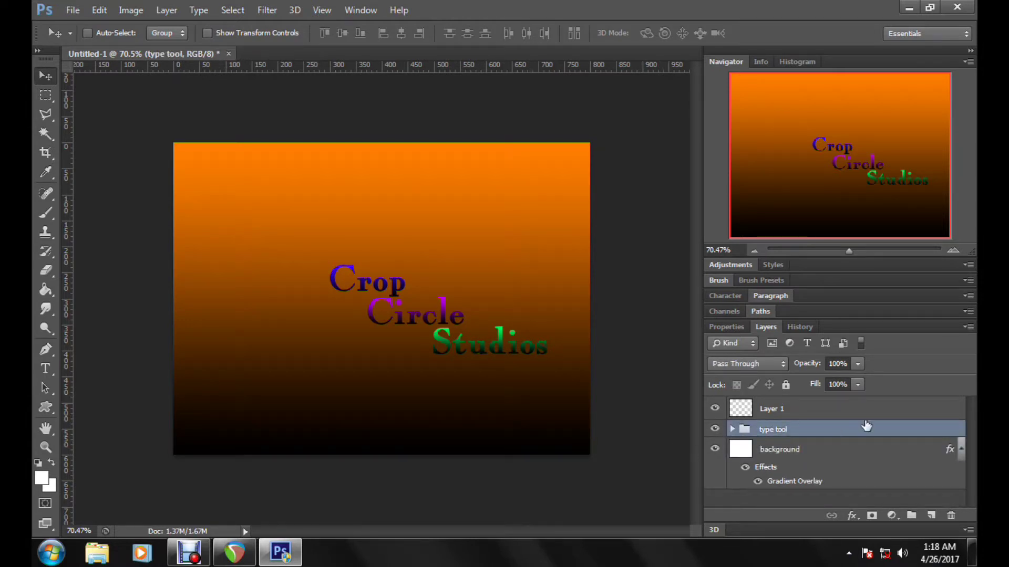
{"action": "left_click_drag", "start_coordinate": [499, 337], "coordinate": [446, 281]}
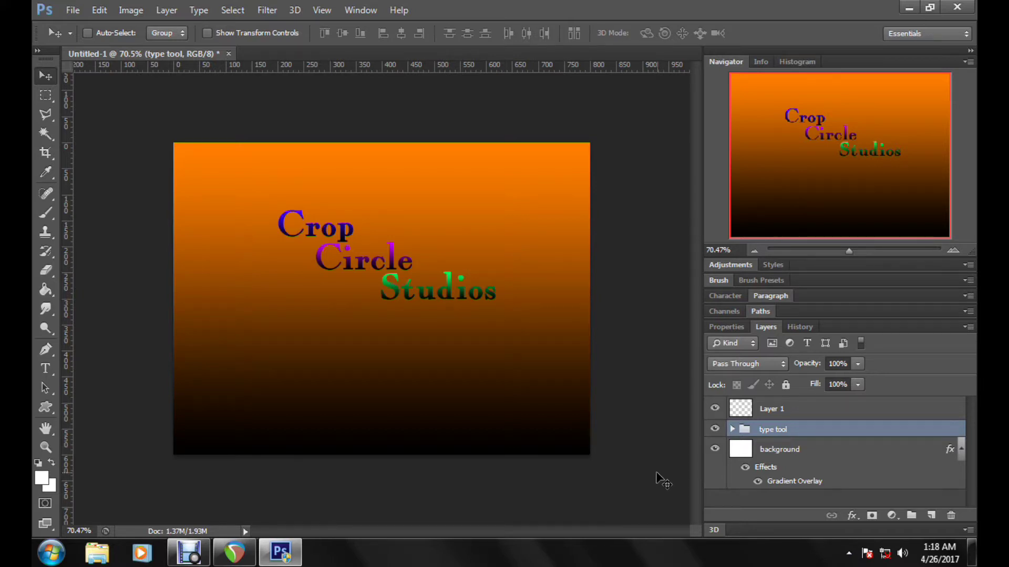
Step: Duplicate the type tool group and select the original group
{"action": "left_click_drag", "start_coordinate": [915, 430], "coordinate": [931, 516]}
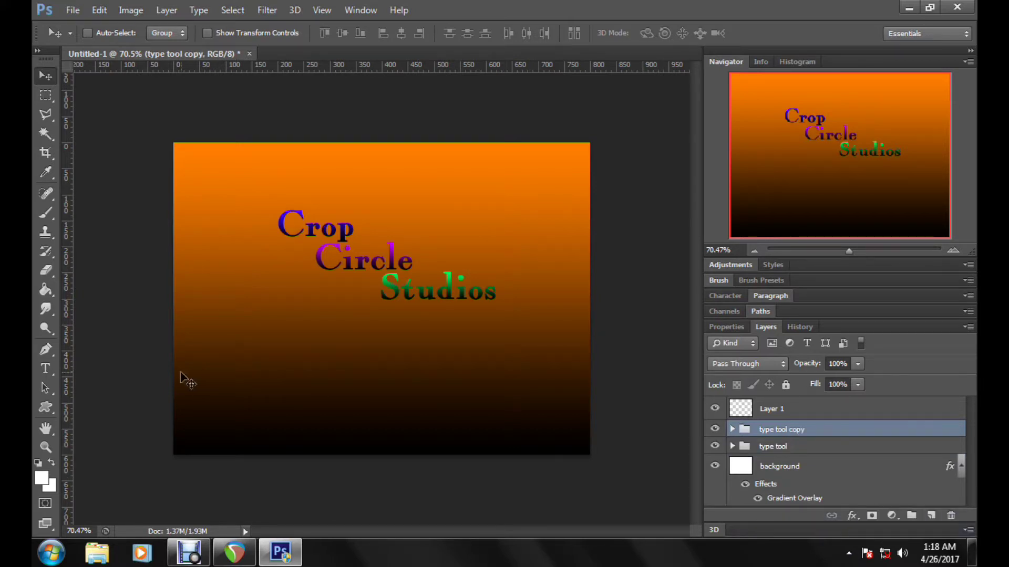
{"action": "left_click", "coordinate": [865, 448]}
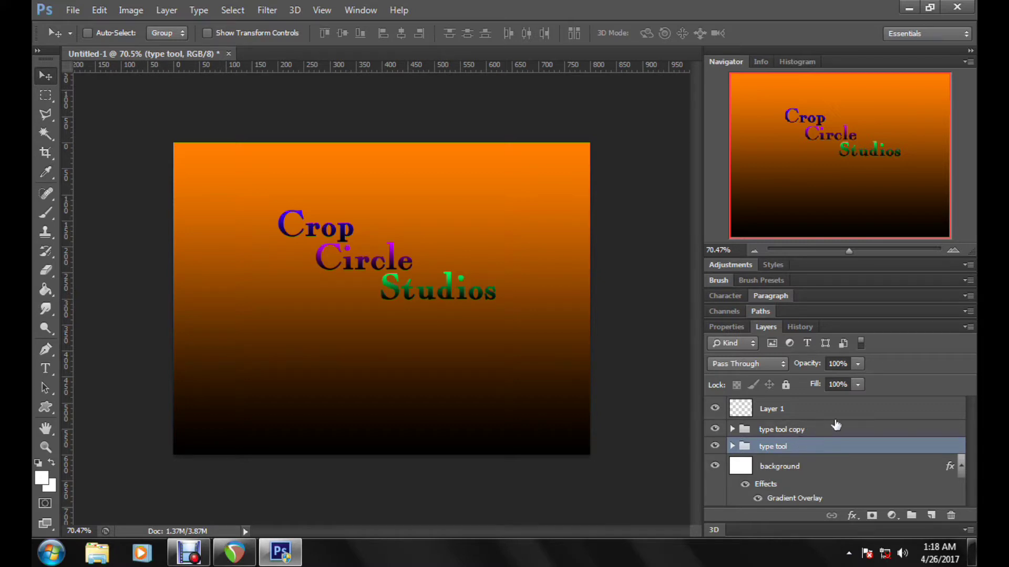
Step: Merge the original type tool group into a single layer and keep that layer selected
{"action": "right_click", "coordinate": [779, 447]}
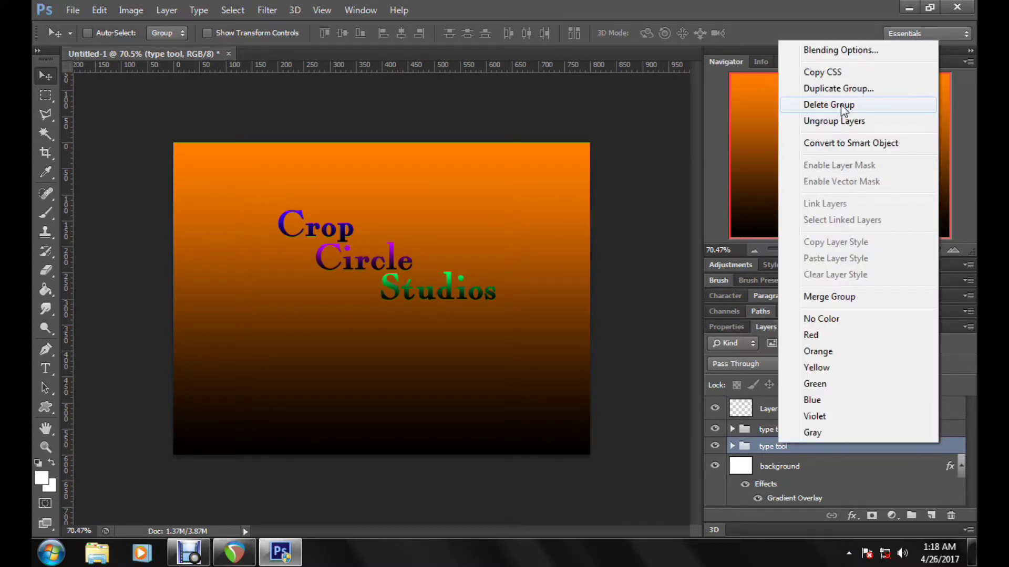
{"action": "left_click", "coordinate": [852, 298]}
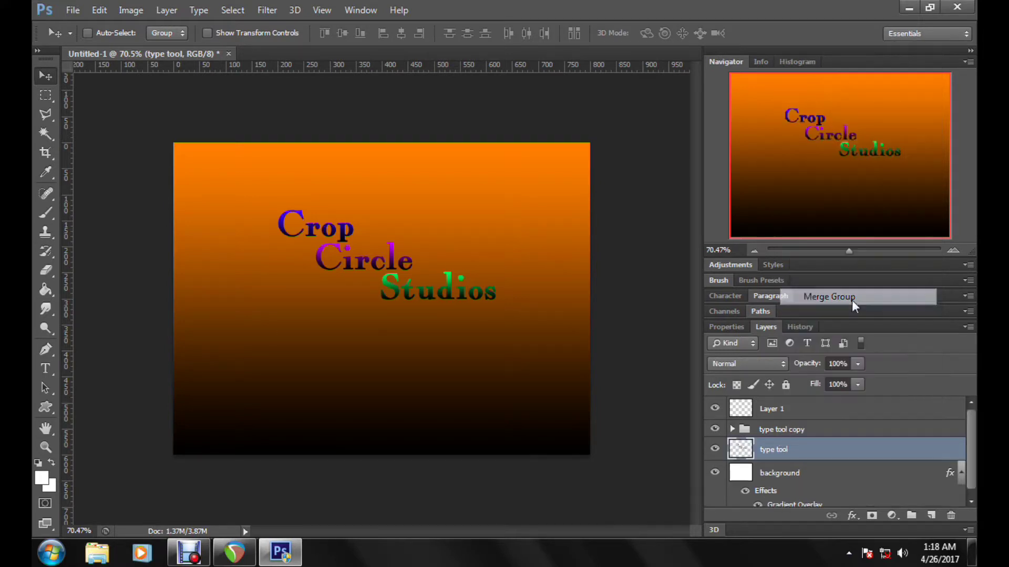
{"action": "right_click", "coordinate": [788, 451]}
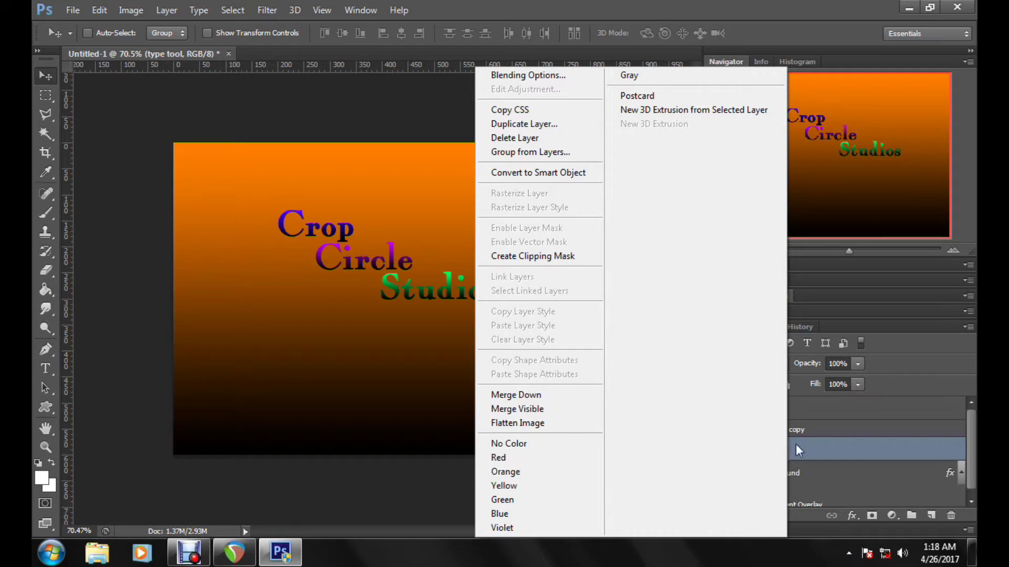
{"action": "left_click", "coordinate": [795, 445]}
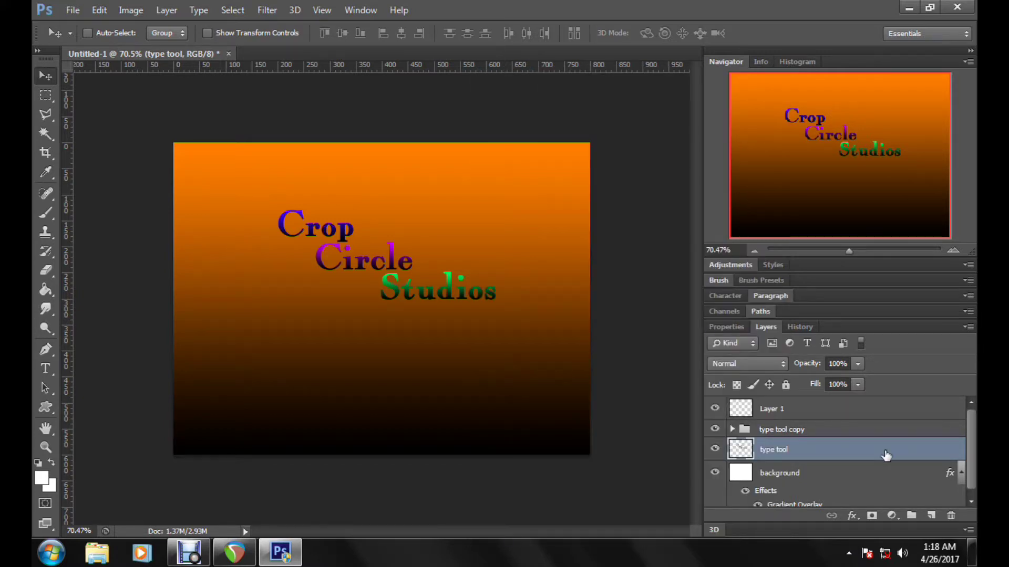
Step: Start a Motion Blur on the merged type tool layer, uncover the canvas, and set the blur distance to 46 pixels
{"action": "left_click", "coordinate": [267, 10]}
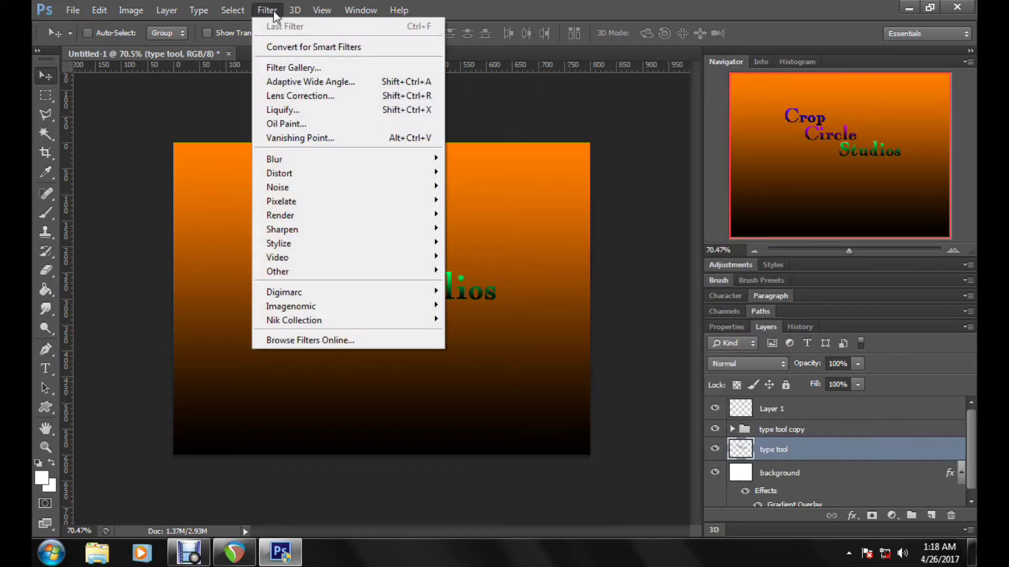
{"action": "mouse_move", "coordinate": [324, 167]}
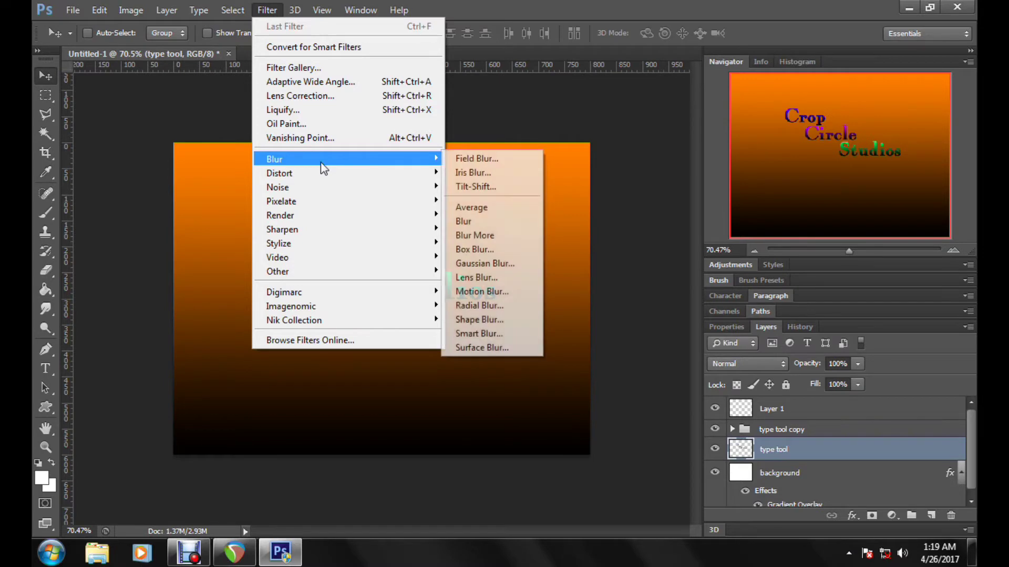
{"action": "left_click", "coordinate": [480, 291]}
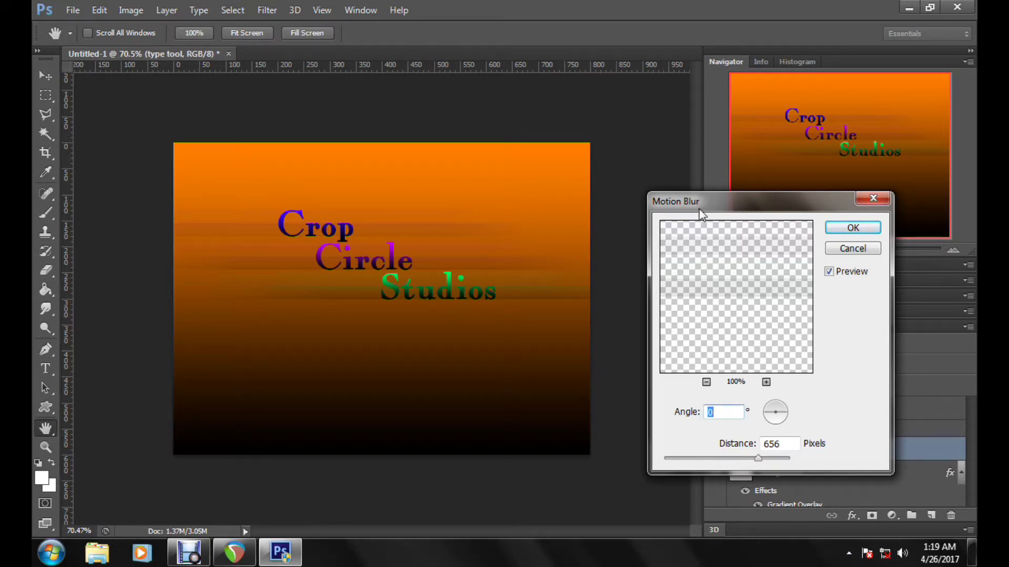
{"action": "left_click_drag", "start_coordinate": [699, 210], "coordinate": [645, 204]}
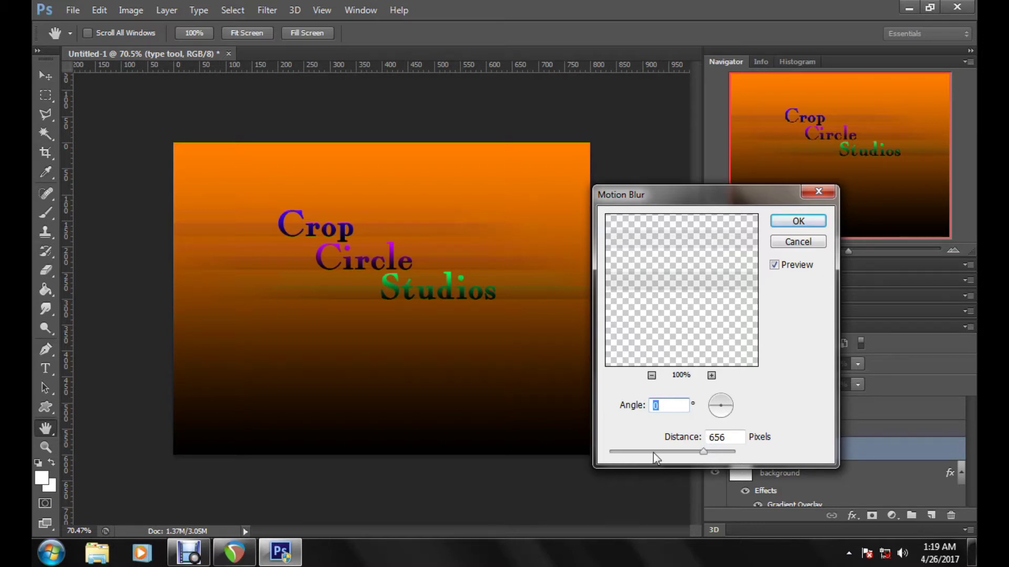
{"action": "mouse_move", "coordinate": [653, 453]}
{"action": "left_mouse_down"}
{"action": "mouse_move", "coordinate": [610, 452]}
{"action": "mouse_move", "coordinate": [641, 455]}
{"action": "left_mouse_up"}
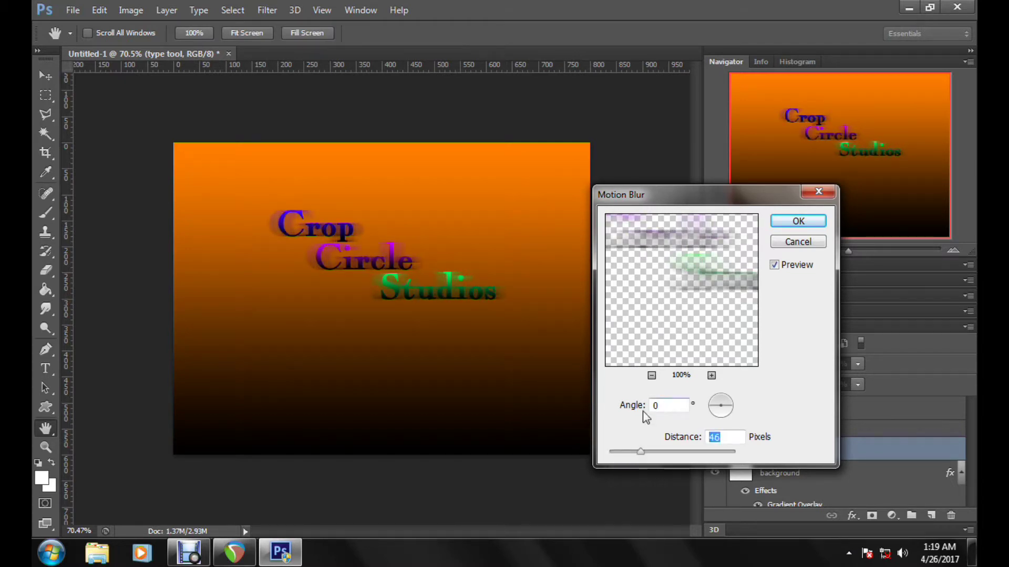
Step: Try several motion blur angles, including 63° and -66°, ending at 90°
{"action": "left_click", "coordinate": [720, 400]}
{"action": "left_click", "coordinate": [720, 400]}
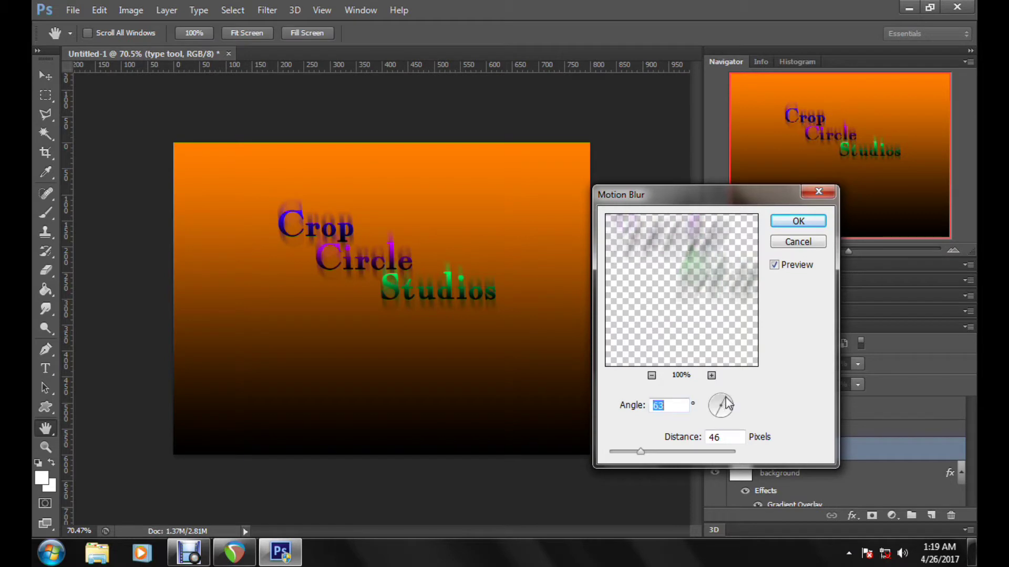
{"action": "left_click", "coordinate": [722, 400]}
{"action": "left_click", "coordinate": [721, 400]}
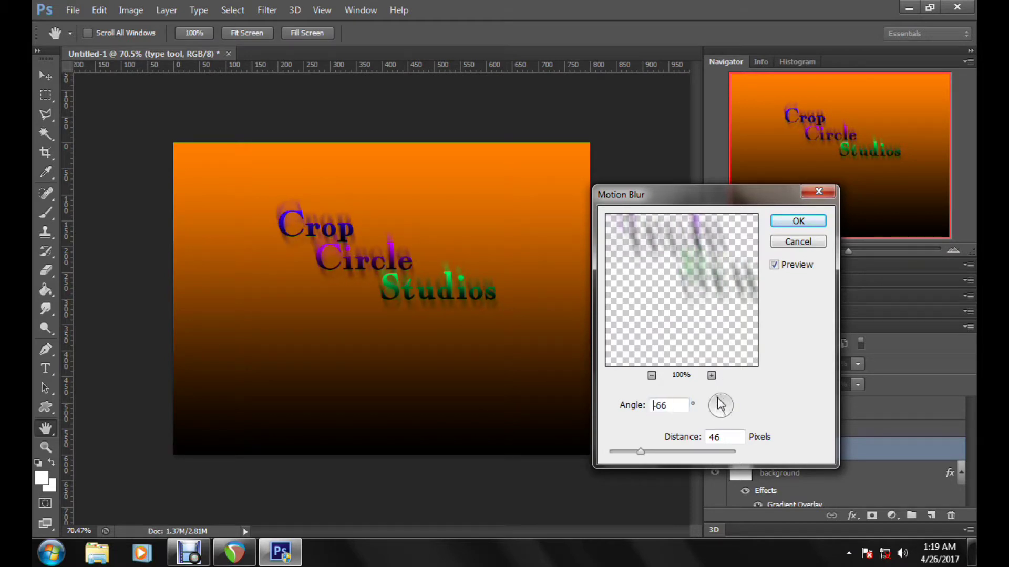
{"action": "left_click", "coordinate": [721, 399]}
{"action": "left_click", "coordinate": [721, 401]}
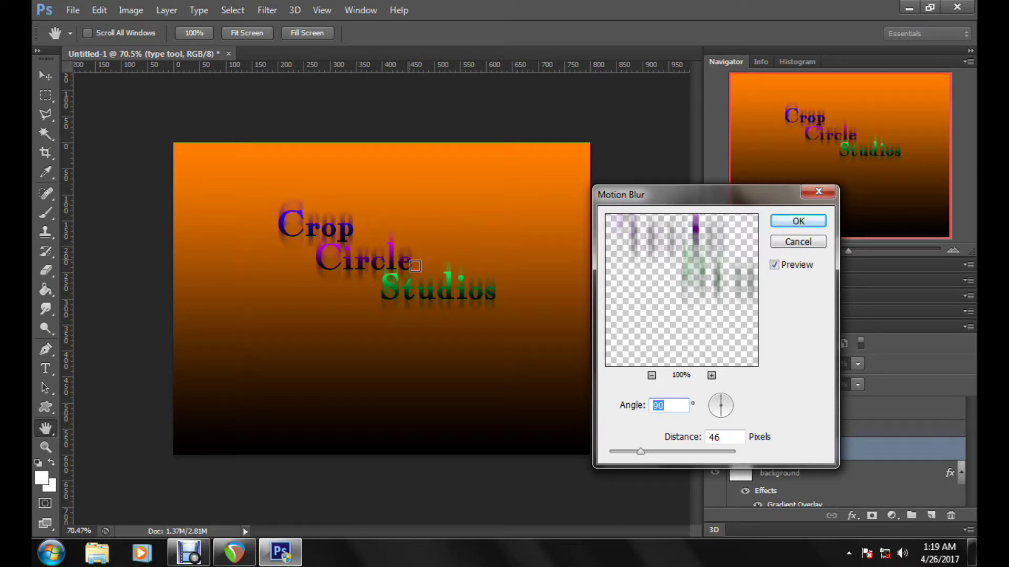
Step: Try longer motion blur distances on the vertical blur, from 276 and 1563 down to 183 pixels
{"action": "left_click_drag", "start_coordinate": [653, 451], "coordinate": [689, 455]}
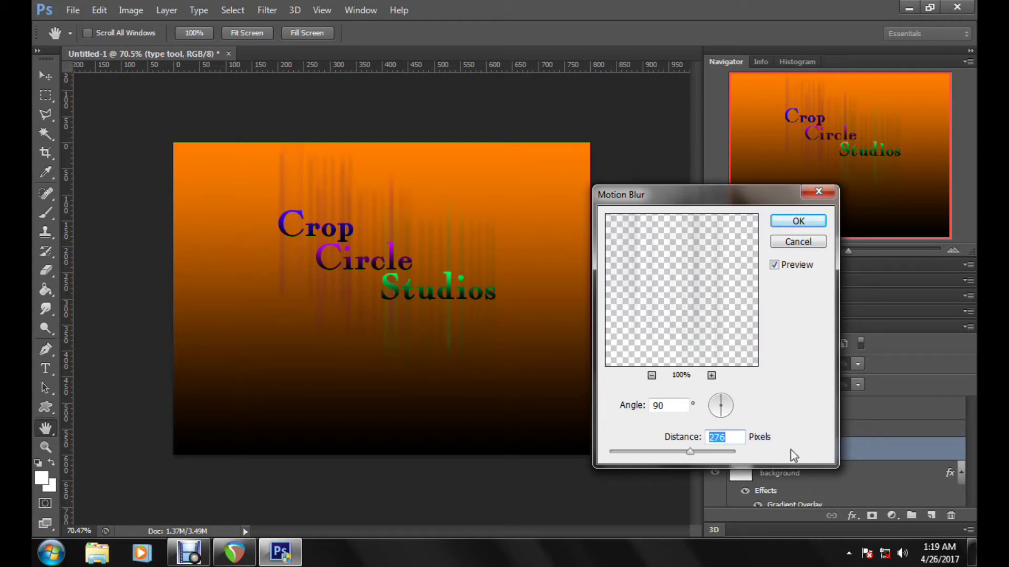
{"action": "mouse_move", "coordinate": [677, 456]}
{"action": "left_mouse_down"}
{"action": "mouse_move", "coordinate": [636, 451]}
{"action": "mouse_move", "coordinate": [661, 451]}
{"action": "left_mouse_up"}
{"action": "left_click", "coordinate": [727, 452]}
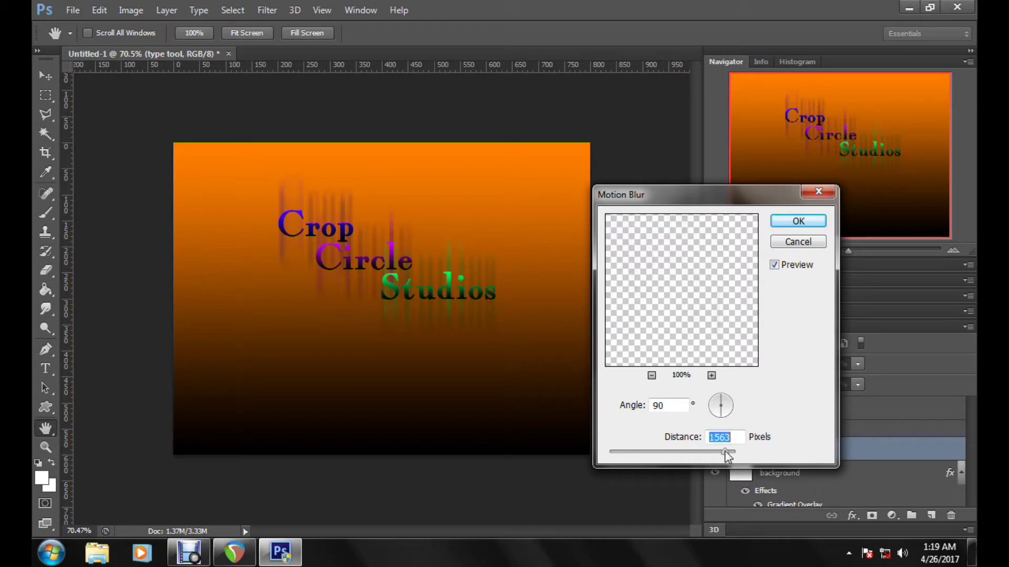
{"action": "left_click_drag", "start_coordinate": [725, 452], "coordinate": [671, 453]}
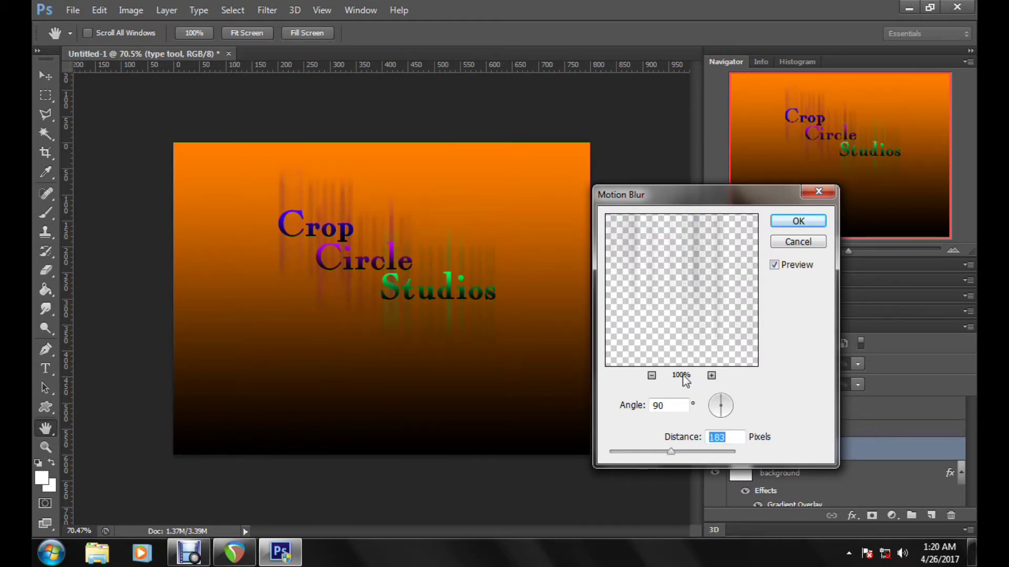
Step: Set the motion blur to a 0° angle and a distance of 190 pixels, and apply the filter
{"action": "left_click_drag", "start_coordinate": [717, 403], "coordinate": [709, 407]}
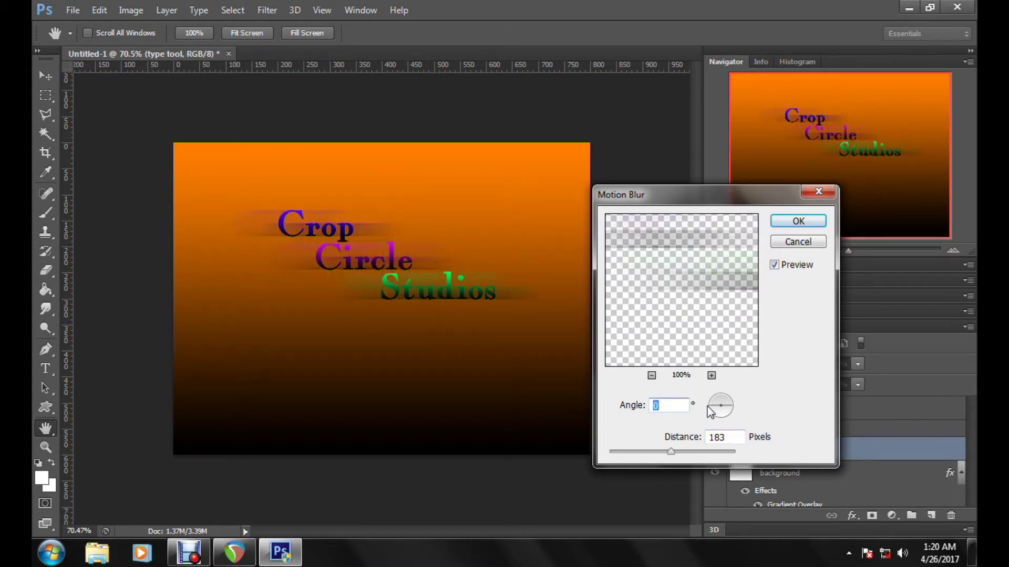
{"action": "left_click_drag", "start_coordinate": [642, 449], "coordinate": [672, 452]}
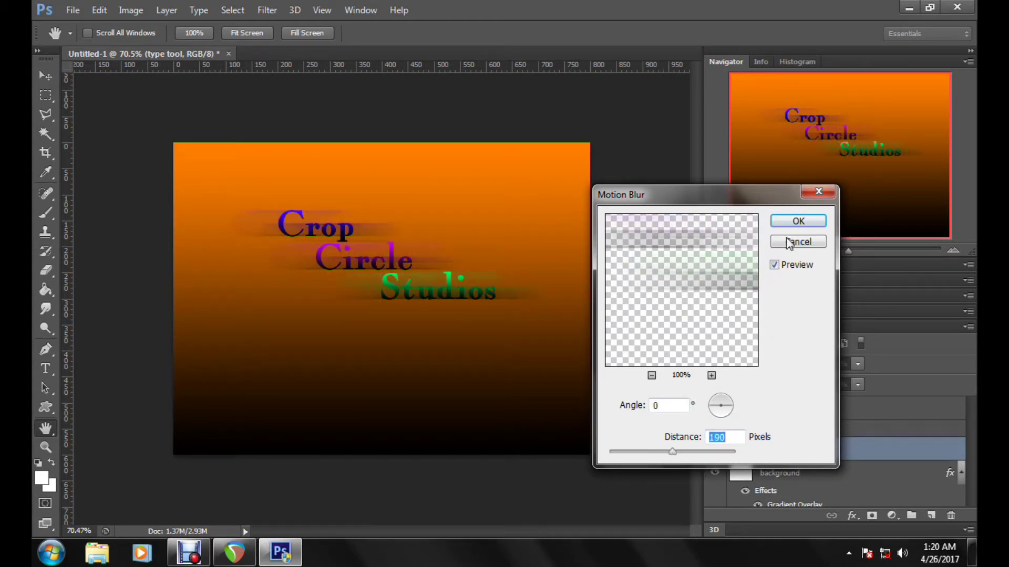
{"action": "left_click", "coordinate": [797, 223]}
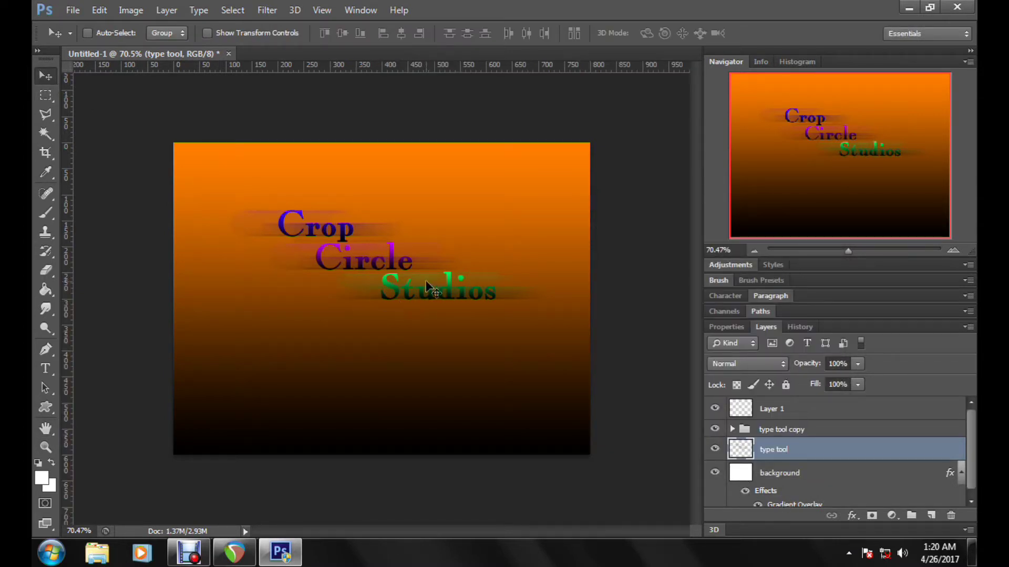
Step: Put the blurred type tool layer inside the type tool copy group and move the whole group down on the canvas
{"action": "left_click", "coordinate": [732, 429]}
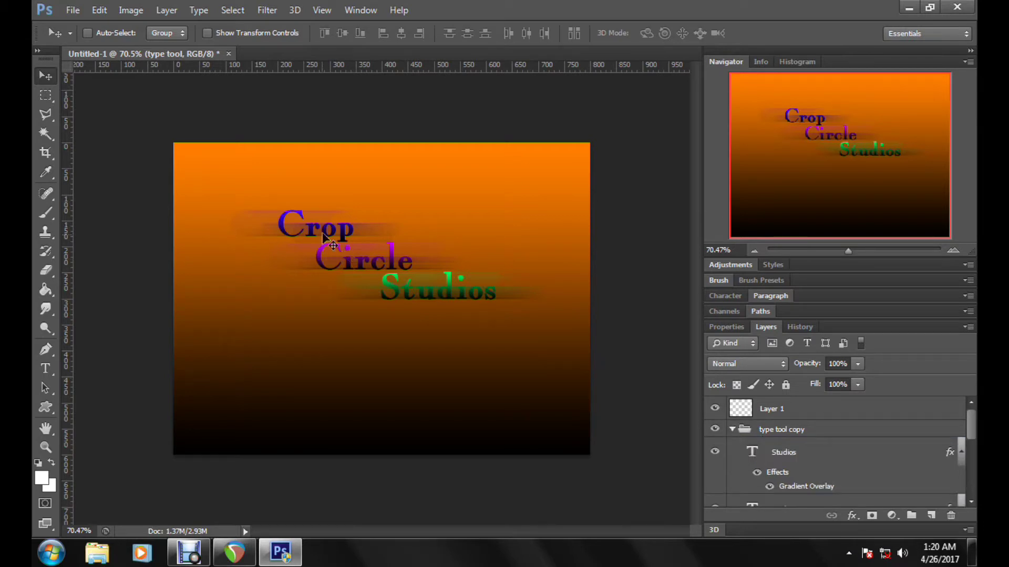
{"action": "left_click", "coordinate": [731, 430]}
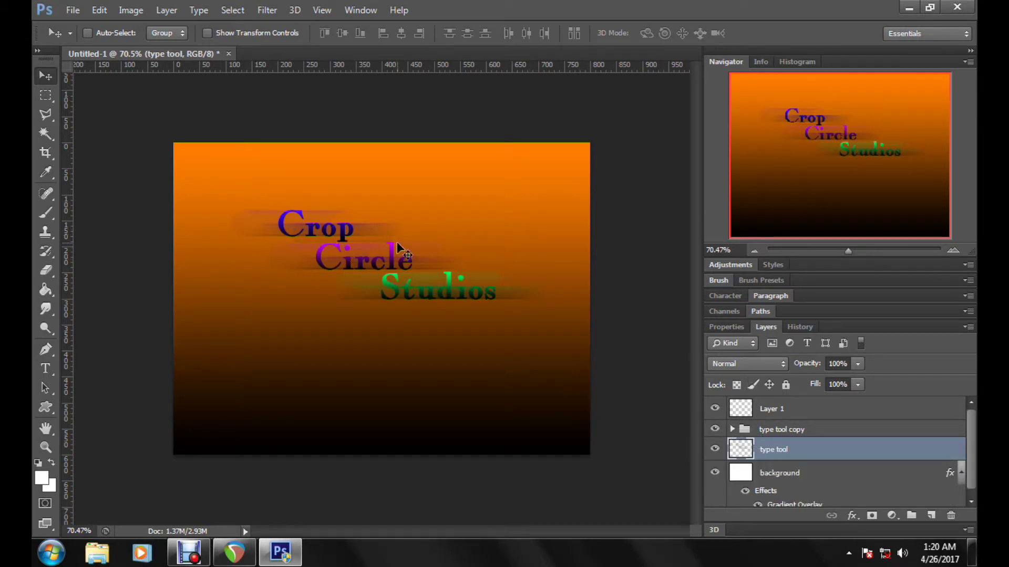
{"action": "left_click_drag", "start_coordinate": [800, 451], "coordinate": [804, 435]}
{"action": "left_click_drag", "start_coordinate": [438, 232], "coordinate": [442, 265]}
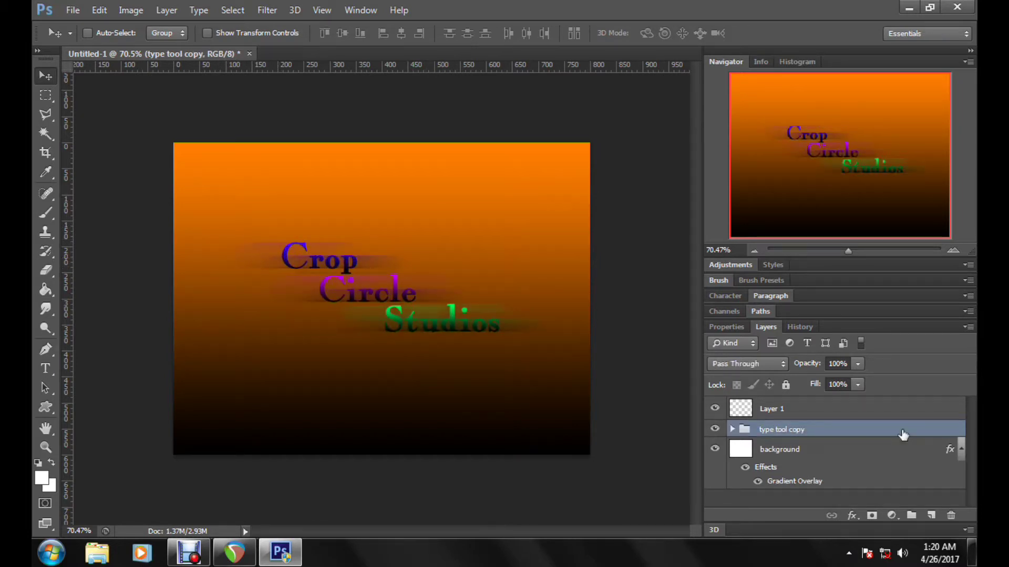
Step: Create a new empty layer directly above Layer 1
{"action": "left_click", "coordinate": [888, 455]}
{"action": "left_click", "coordinate": [846, 414]}
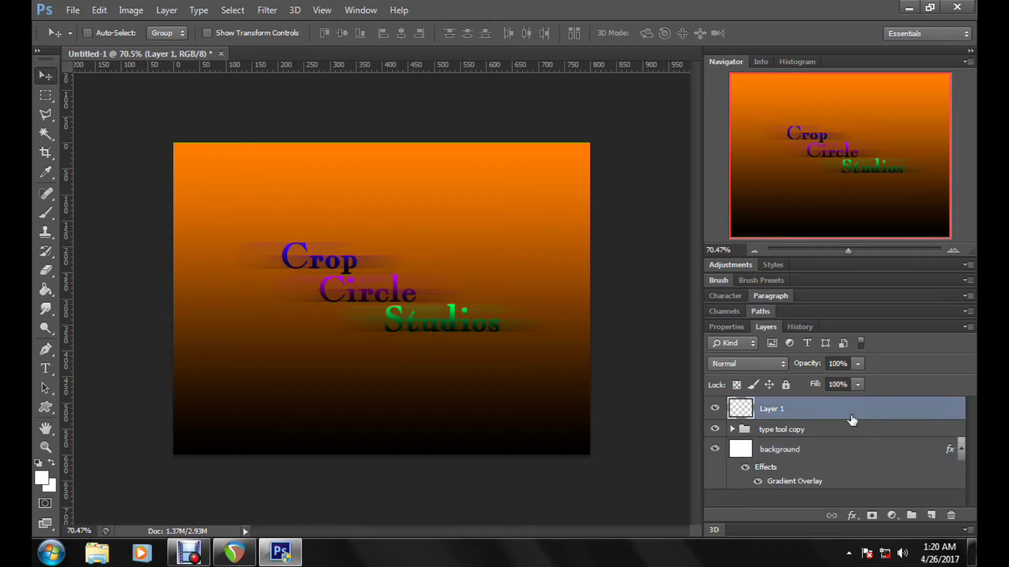
{"action": "left_click", "coordinate": [932, 515]}
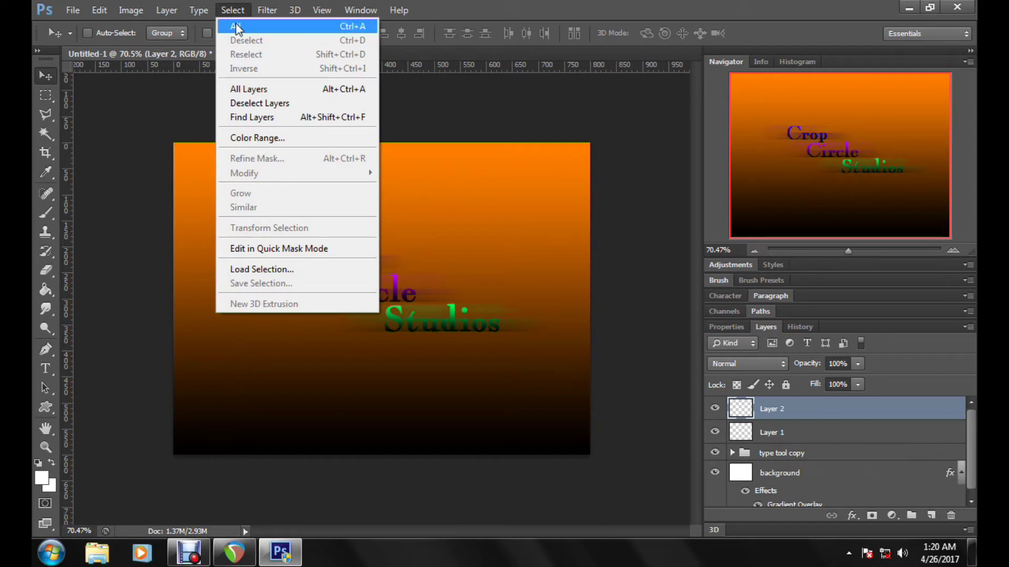
Step: Select the whole canvas and add a 2 px white (ffffff) centered stroke to it on the new layer
{"action": "left_click", "coordinate": [233, 25]}
{"action": "left_click", "coordinate": [102, 13]}
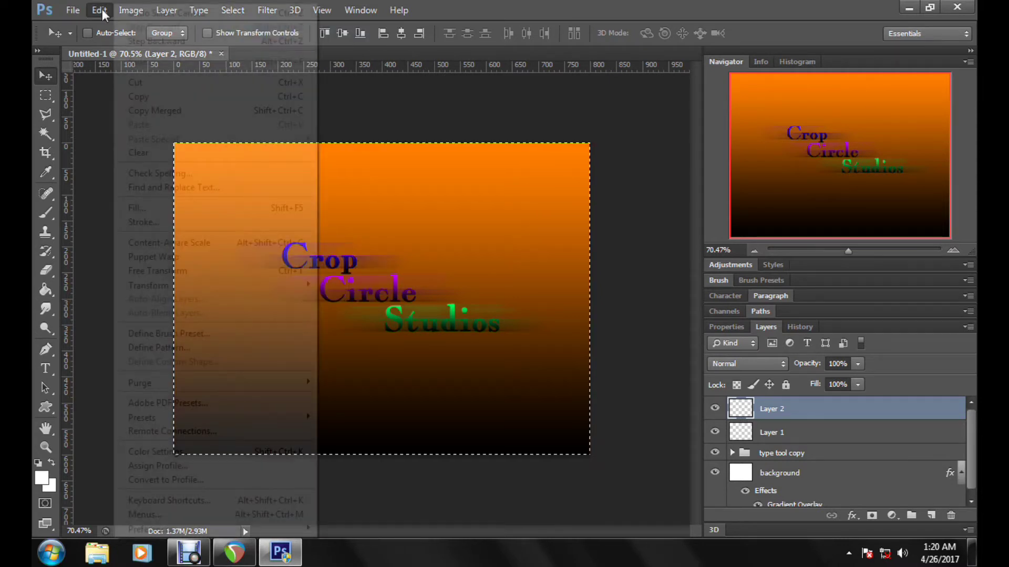
{"action": "left_click", "coordinate": [161, 228]}
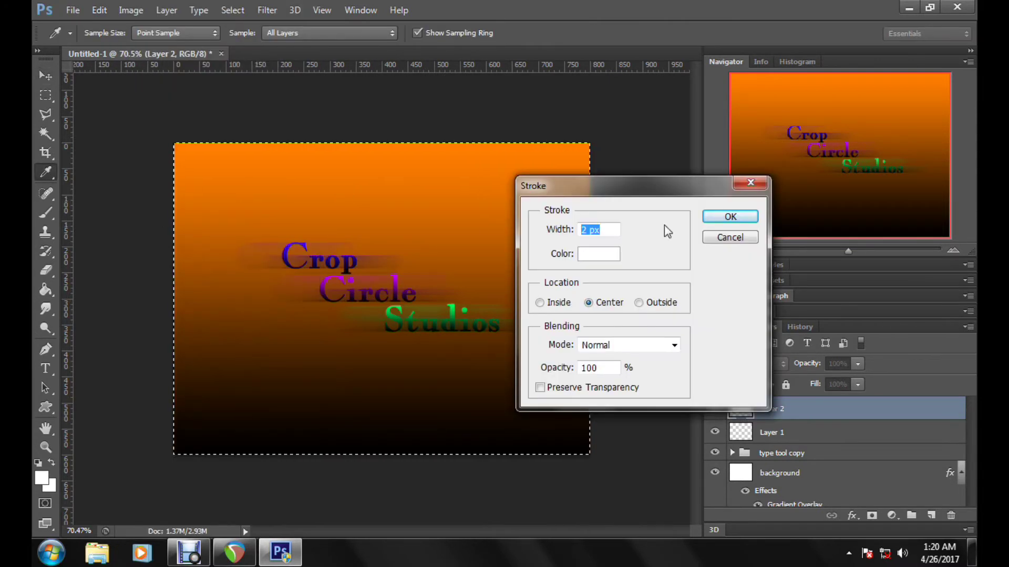
{"action": "left_click", "coordinate": [586, 258]}
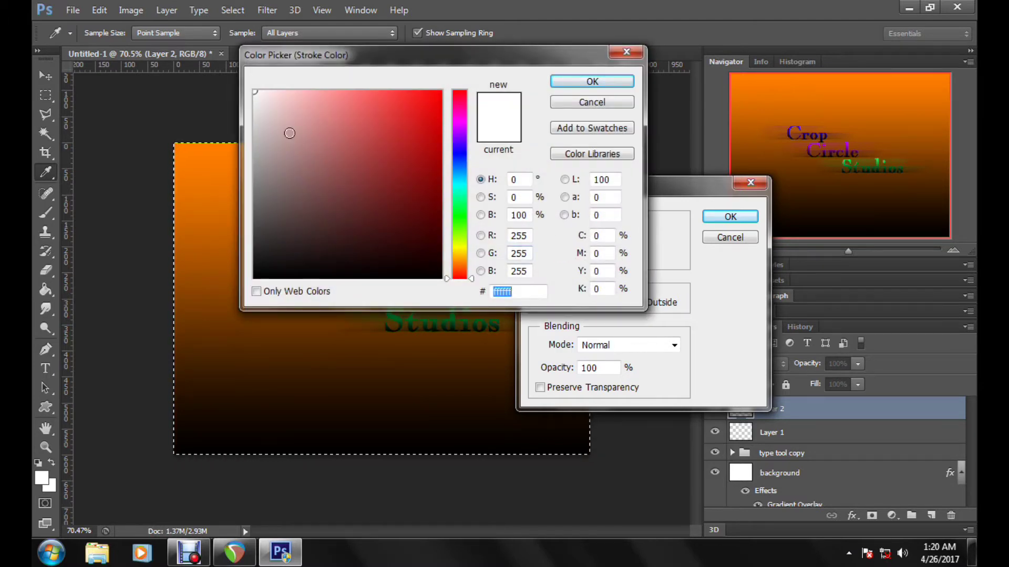
{"action": "left_click", "coordinate": [592, 81]}
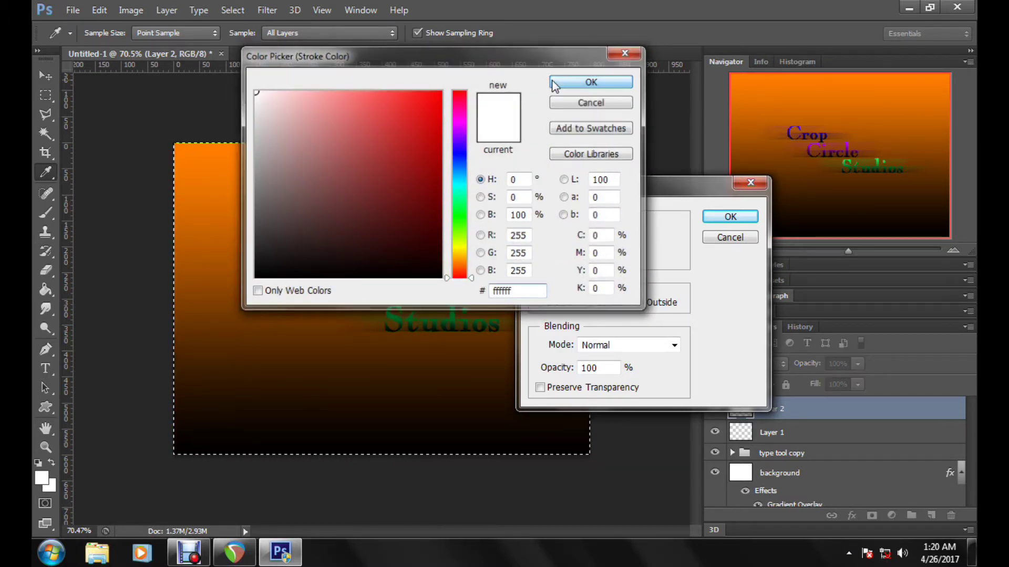
{"action": "left_click", "coordinate": [717, 218]}
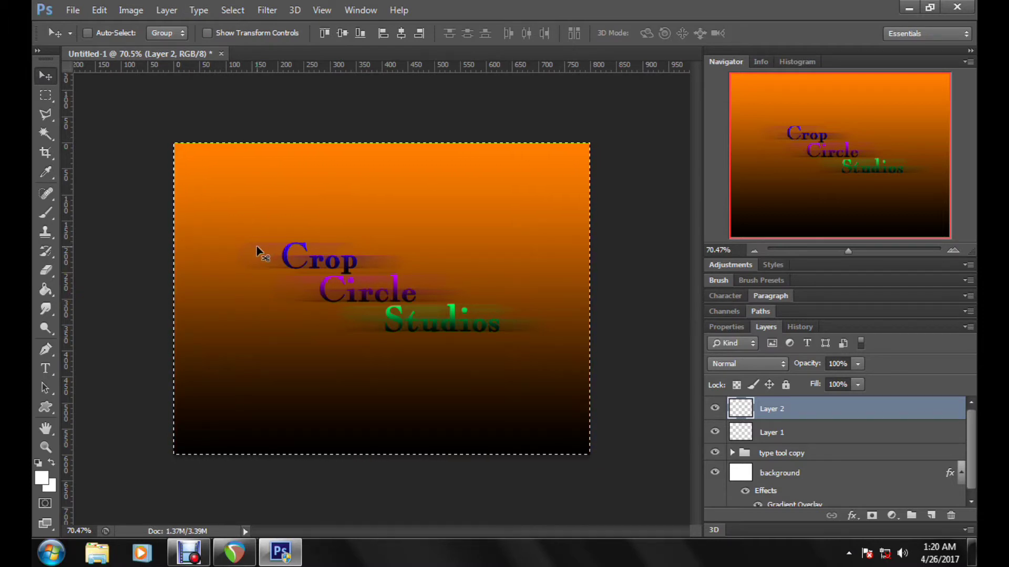
{"action": "left_click", "coordinate": [234, 9]}
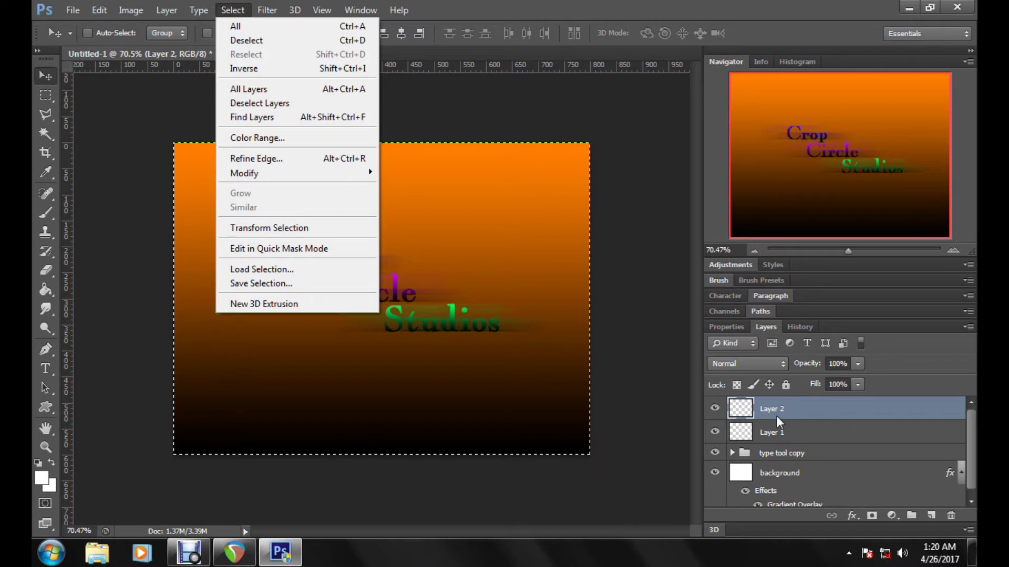
{"action": "left_click", "coordinate": [931, 516]}
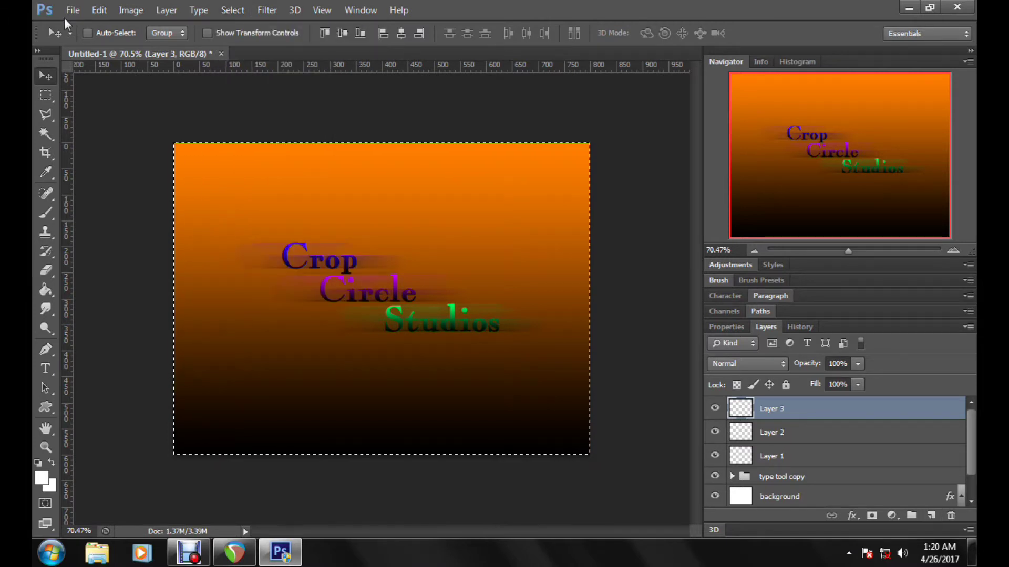
{"action": "left_click", "coordinate": [100, 11]}
{"action": "left_click", "coordinate": [125, 42]}
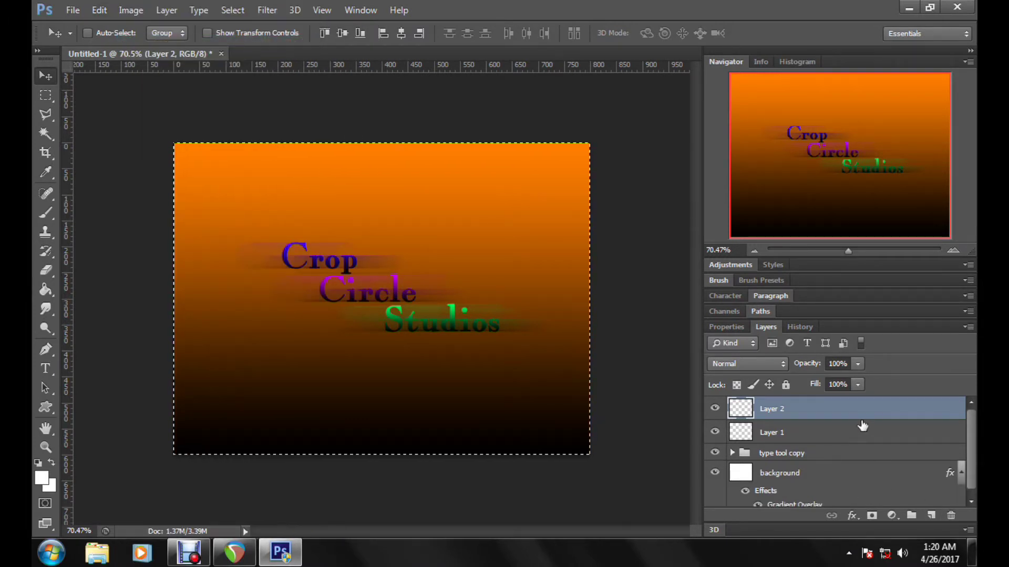
Step: Stroke the whole canvas again on Layer 2 with a 2 px white centered line, and clear the selection
{"action": "left_click", "coordinate": [232, 10]}
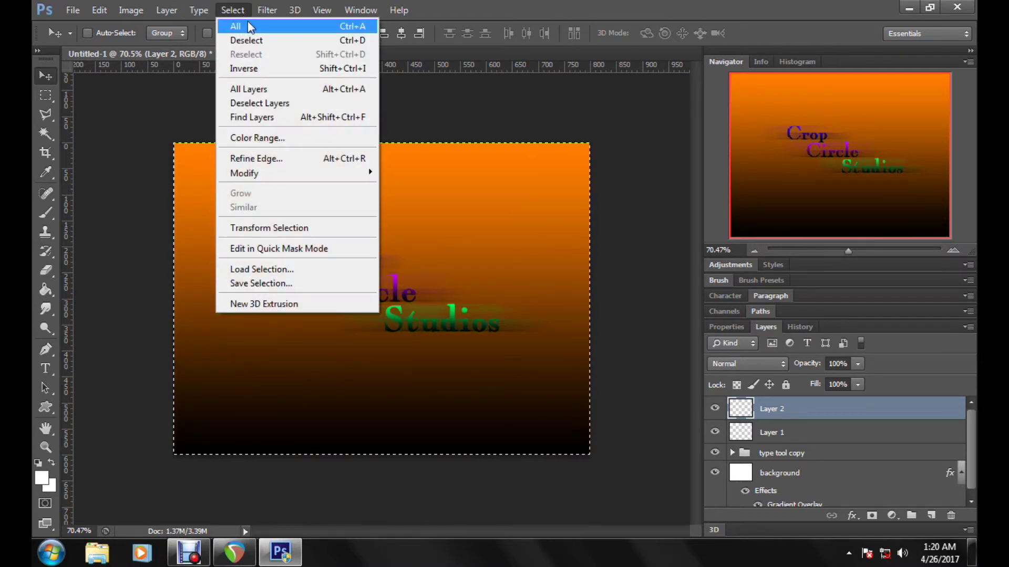
{"action": "left_click", "coordinate": [241, 26]}
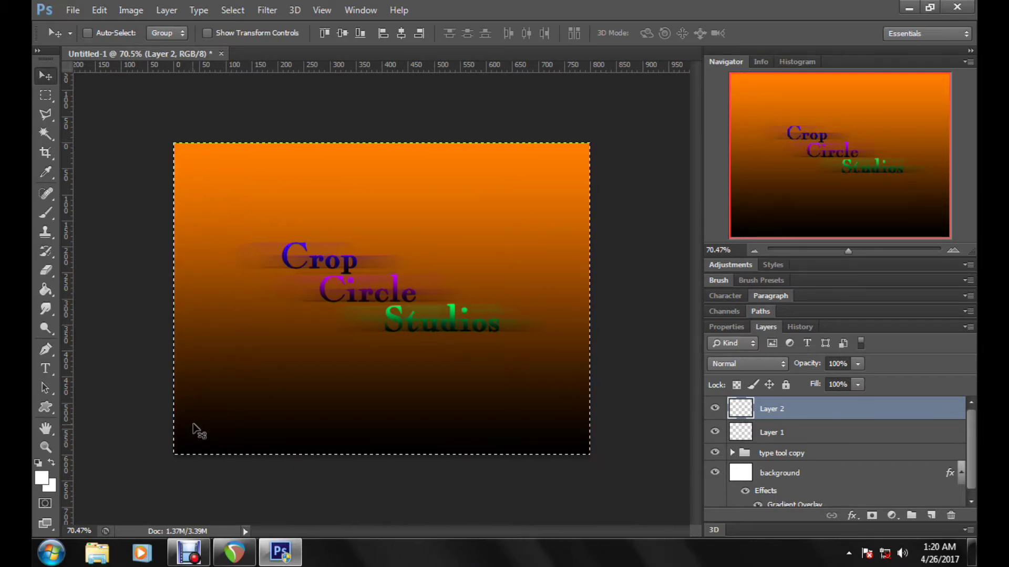
{"action": "left_click", "coordinate": [94, 14]}
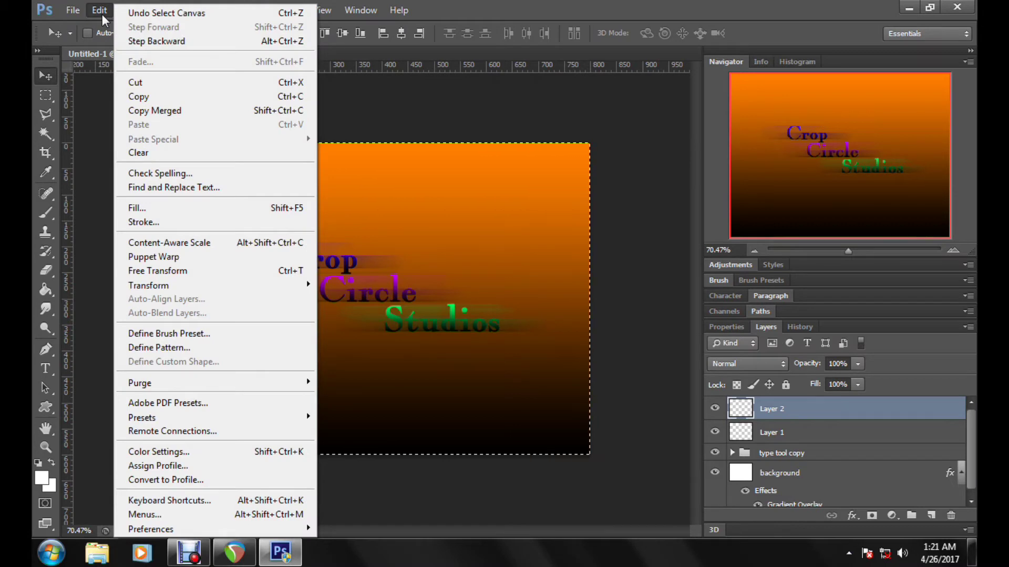
{"action": "left_click", "coordinate": [156, 224]}
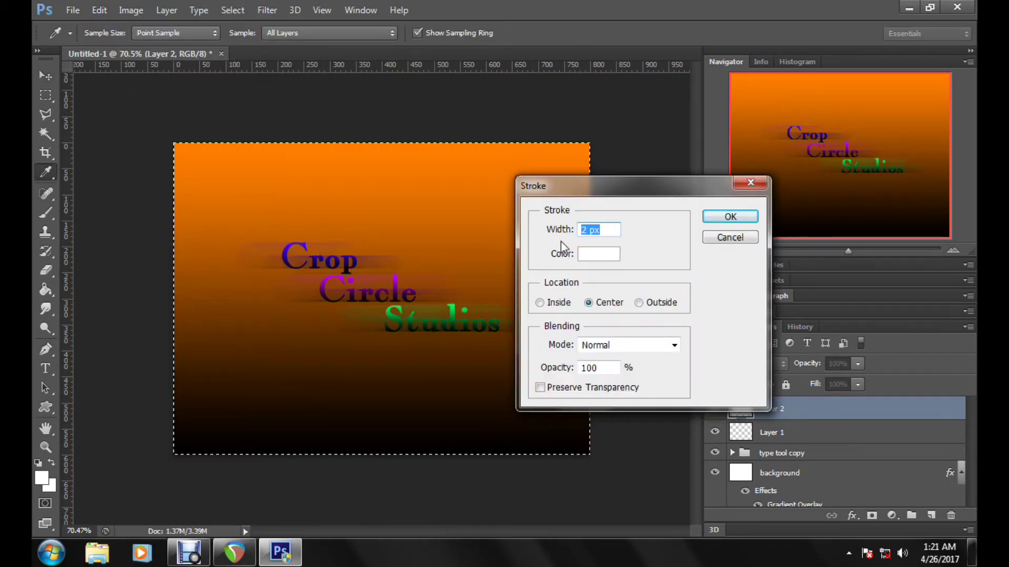
{"action": "left_click_drag", "start_coordinate": [551, 191], "coordinate": [646, 174]}
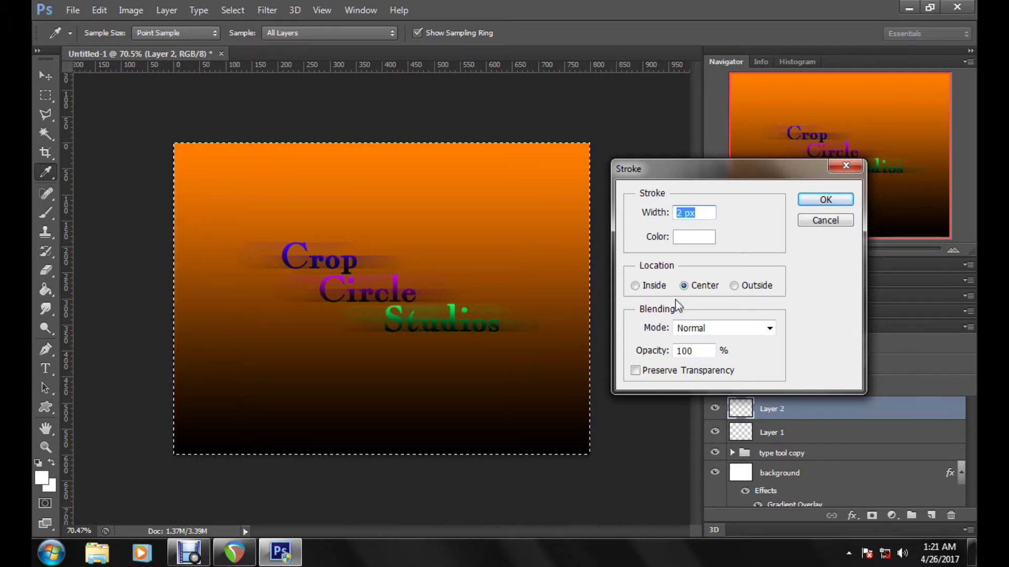
{"action": "left_click", "coordinate": [702, 245]}
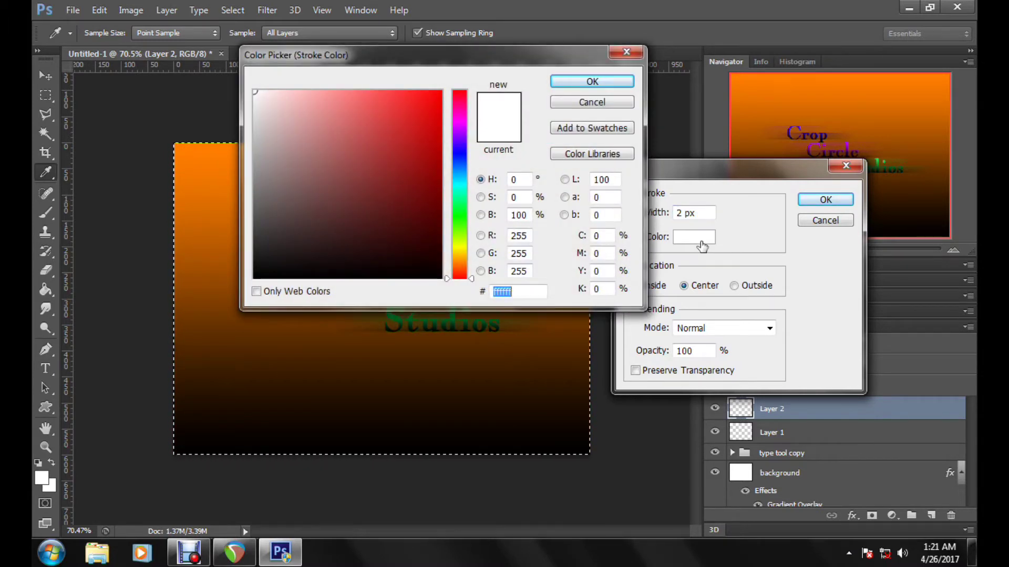
{"action": "left_click", "coordinate": [564, 105]}
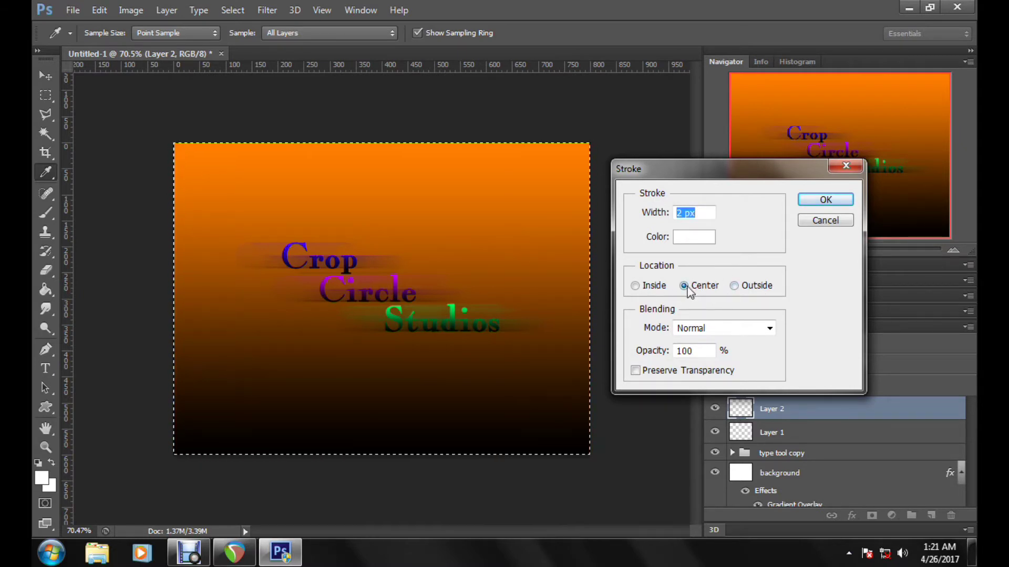
{"action": "left_click", "coordinate": [814, 202]}
{"action": "key", "text": "v"}
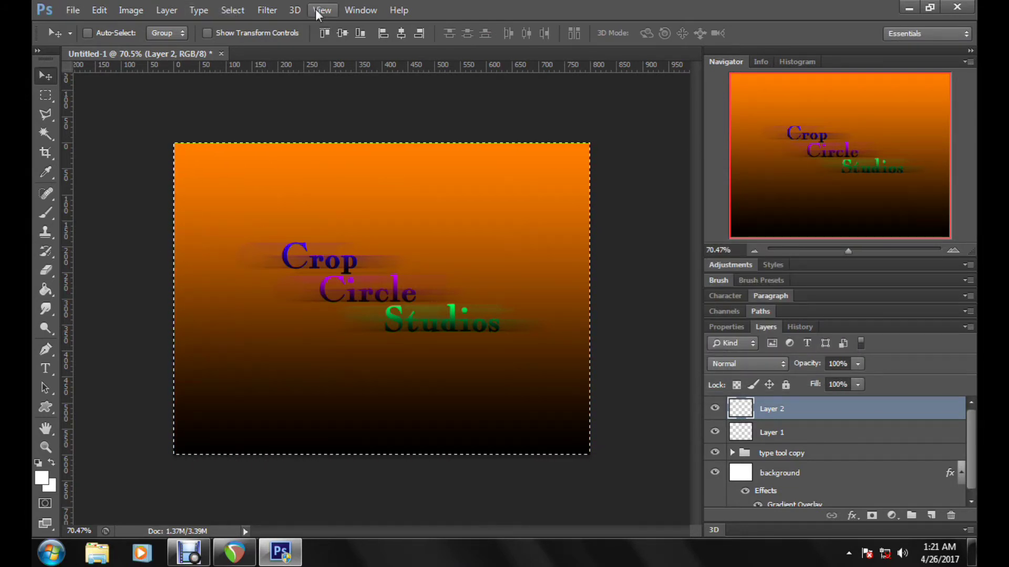
{"action": "left_click", "coordinate": [234, 12]}
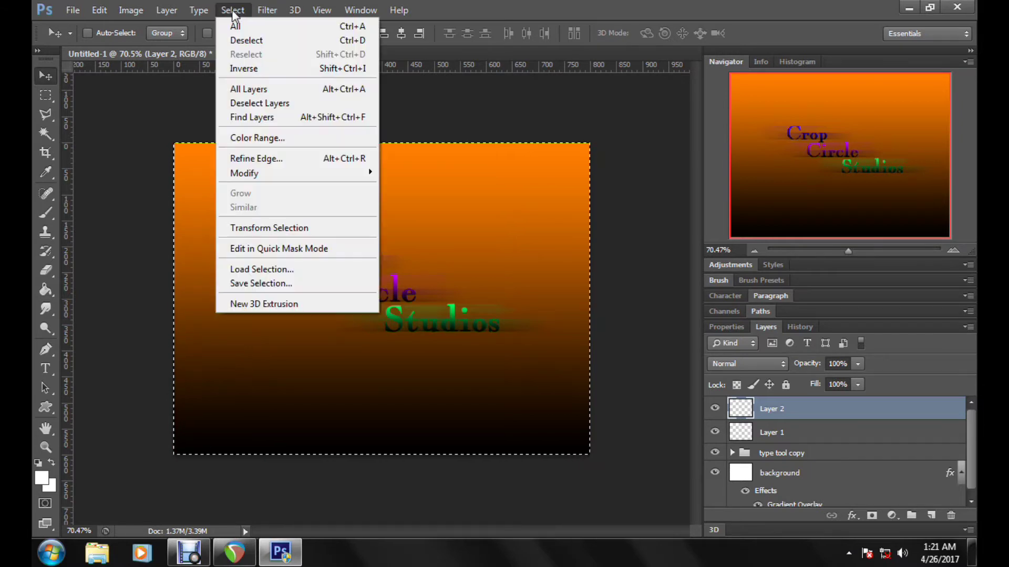
{"action": "left_click", "coordinate": [248, 42]}
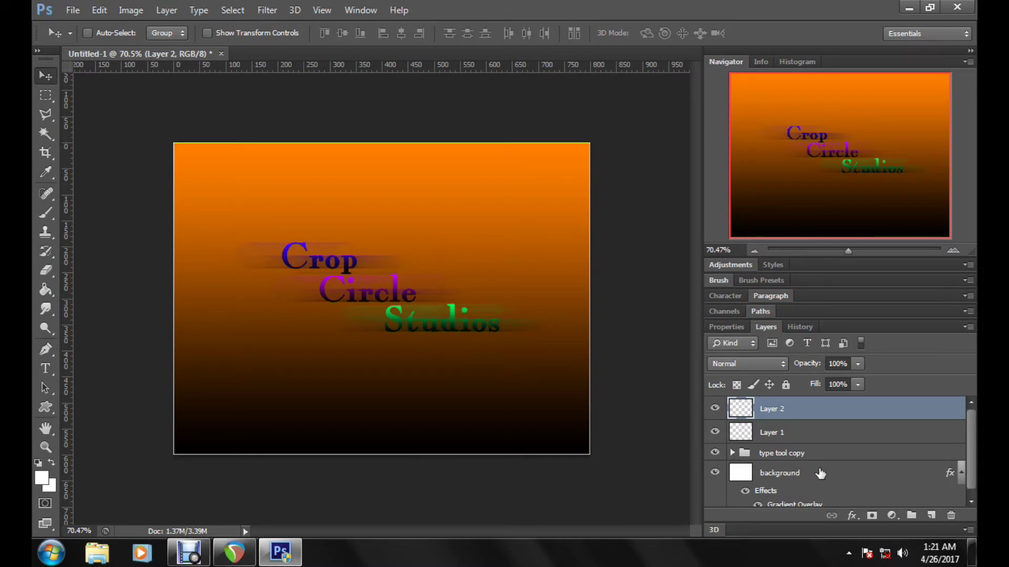
Step: Move the type tool copy group slightly down and to the left on the canvas
{"action": "left_click", "coordinate": [853, 457]}
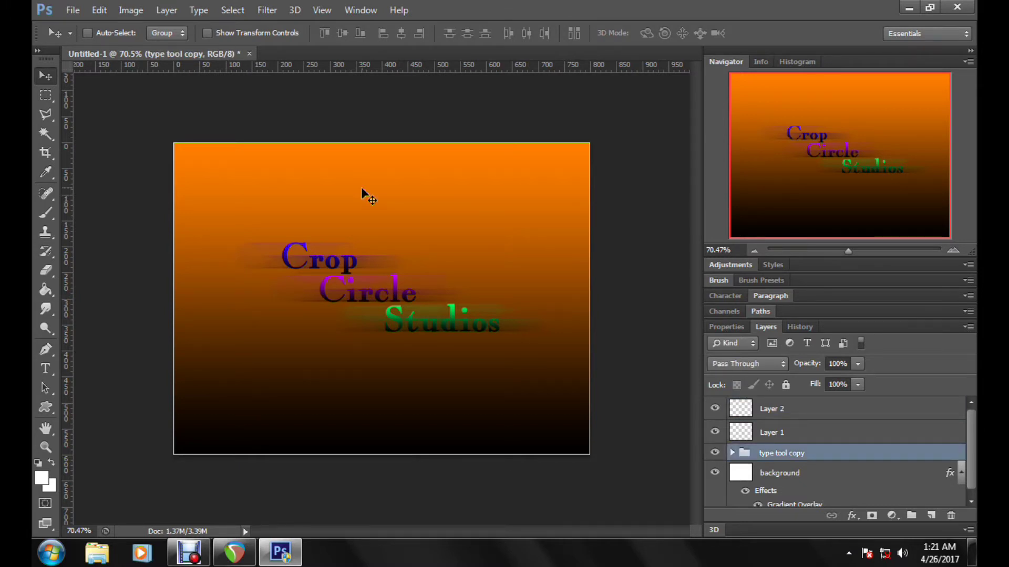
{"action": "left_click_drag", "start_coordinate": [362, 189], "coordinate": [355, 199]}
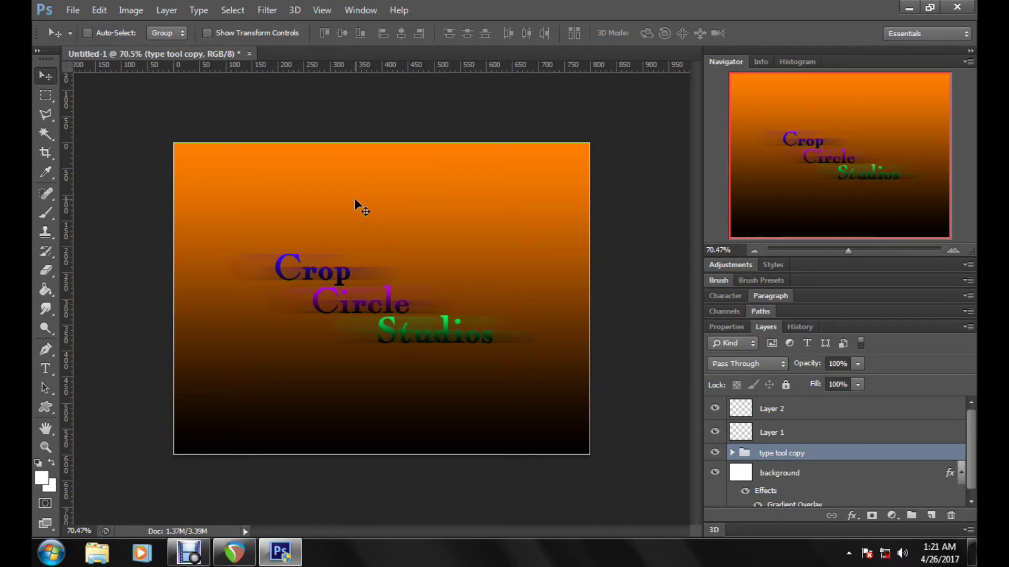
{"action": "scroll", "coordinate": [917, 415], "scroll_direction": "down", "scroll_amount": 1}
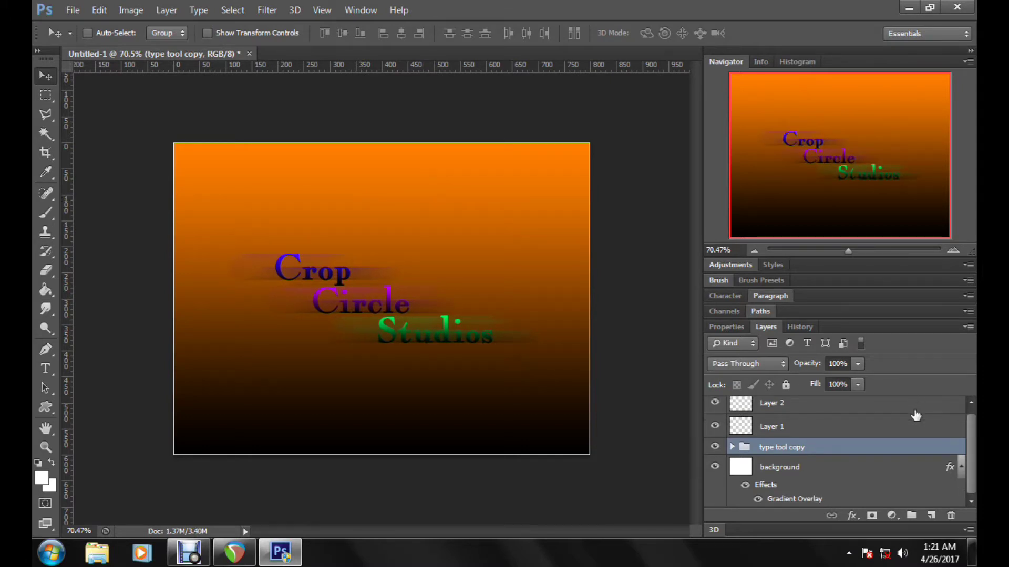
{"action": "left_click", "coordinate": [905, 464]}
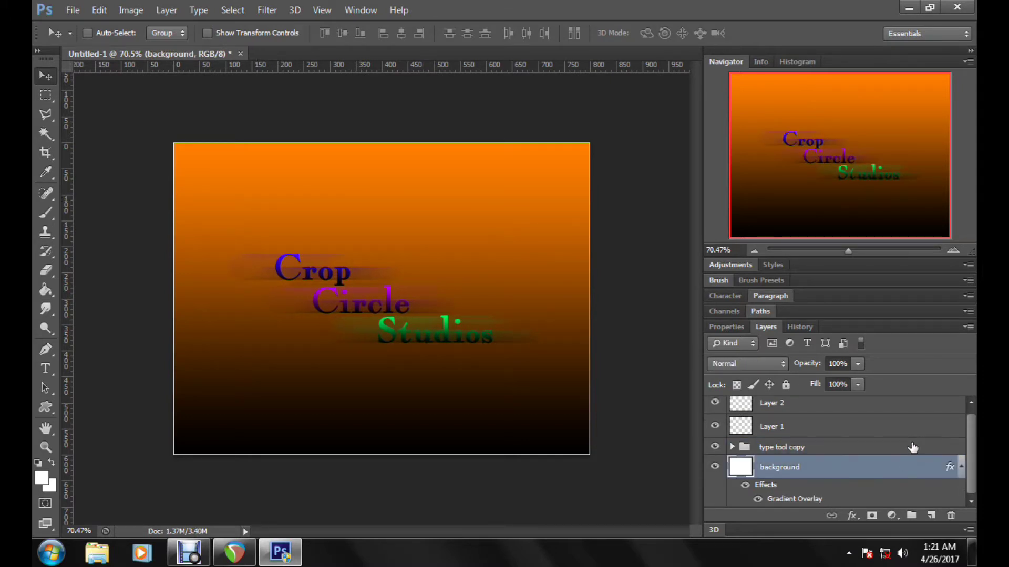
{"action": "left_click", "coordinate": [913, 447]}
{"action": "left_click", "coordinate": [928, 434]}
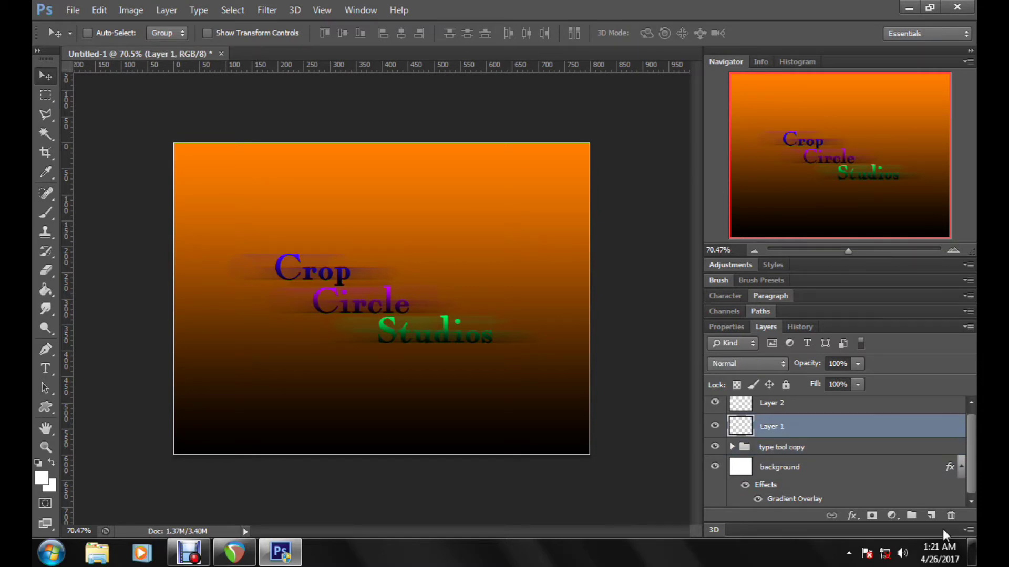
Step: Rename Layer 2, which holds the canvas stroke, as outer line
{"action": "double_click", "coordinate": [773, 404]}
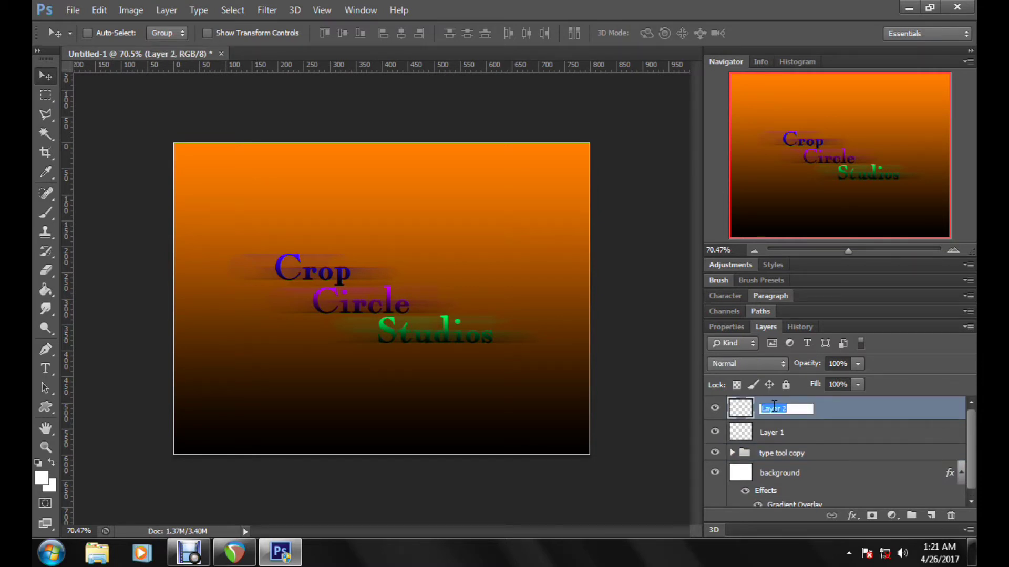
{"action": "type", "text": "outer line"}
{"action": "key", "text": "Return"}
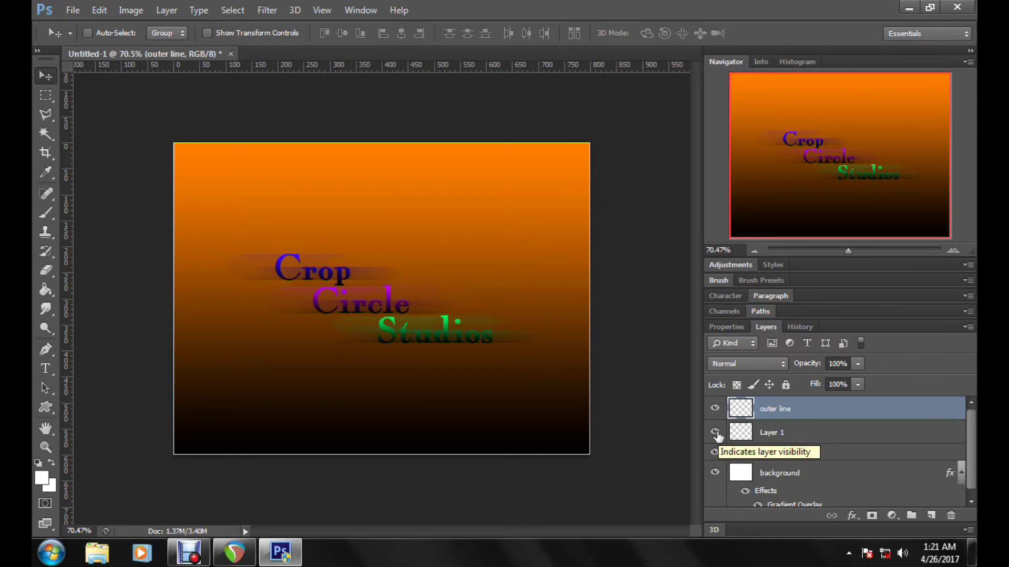
Step: Make Layer 1 active and choose the 2483 px radial-lines brush tip for the Brush tool
{"action": "left_click", "coordinate": [828, 439]}
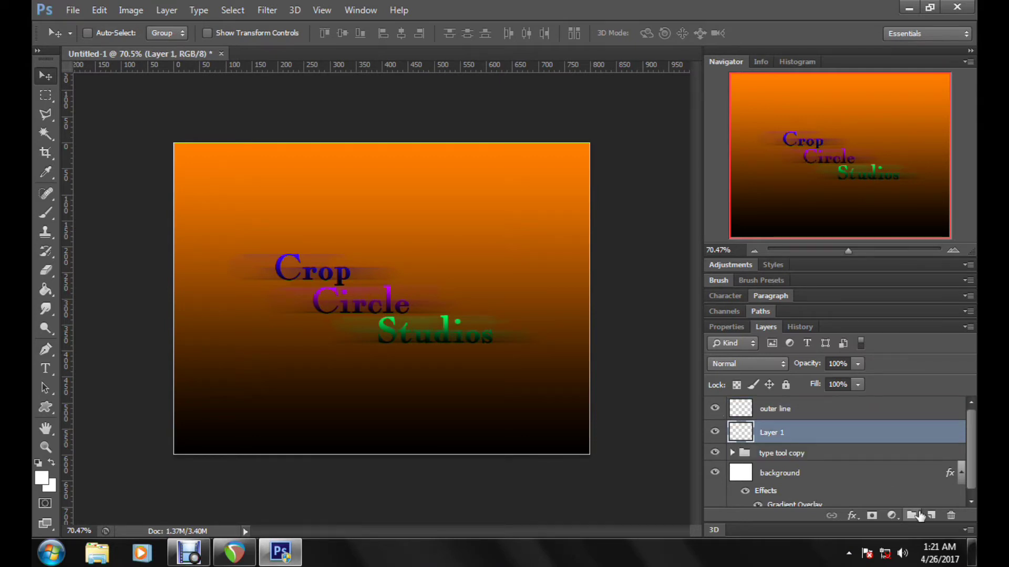
{"action": "left_click", "coordinate": [46, 270]}
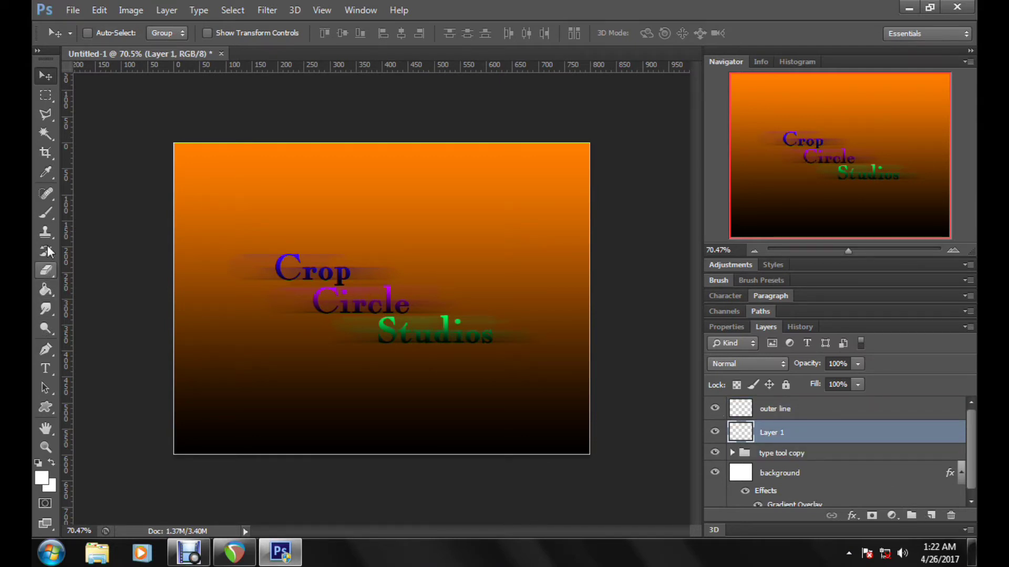
{"action": "left_click", "coordinate": [46, 212]}
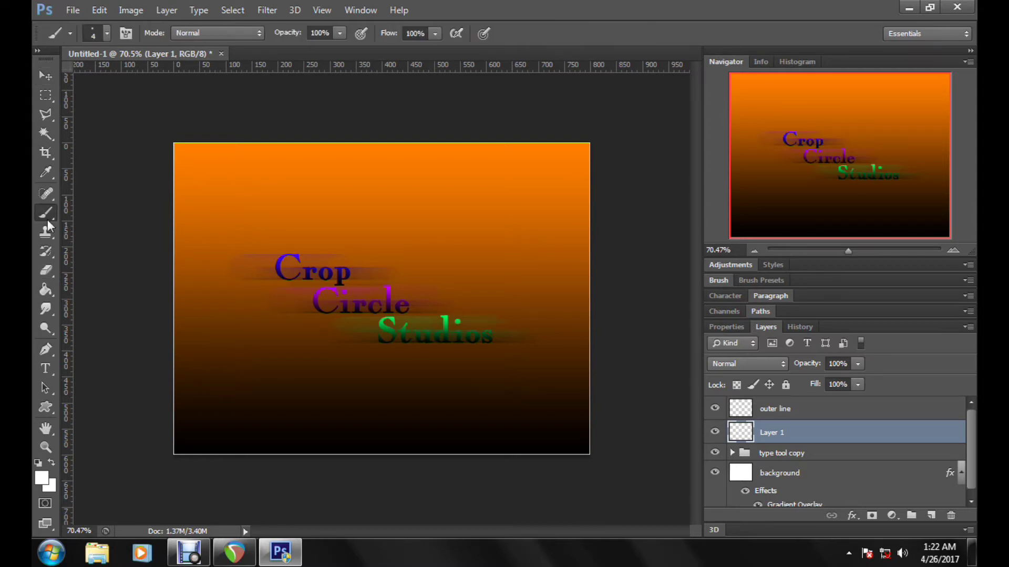
{"action": "right_click", "coordinate": [479, 306]}
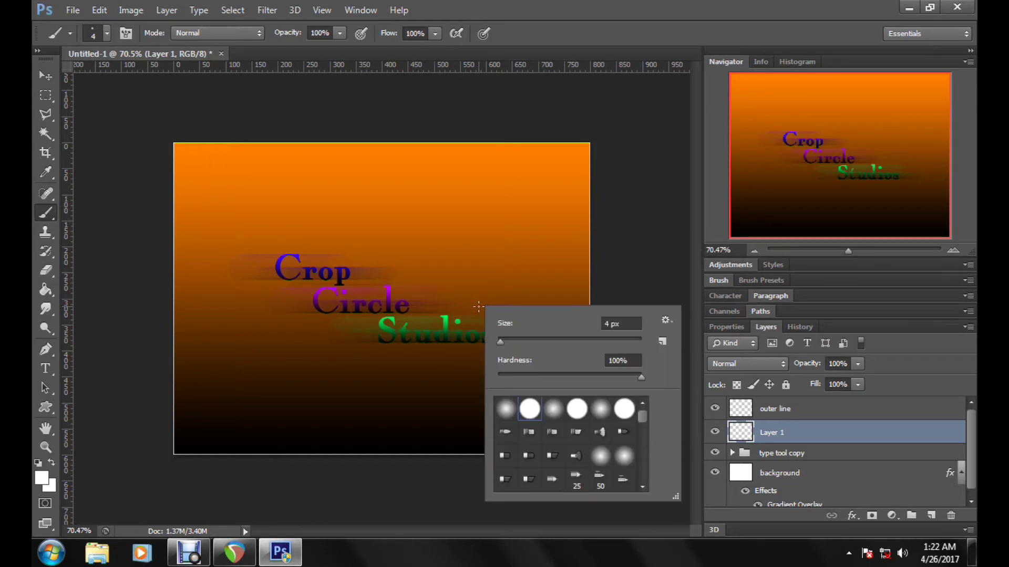
{"action": "right_click", "coordinate": [416, 223]}
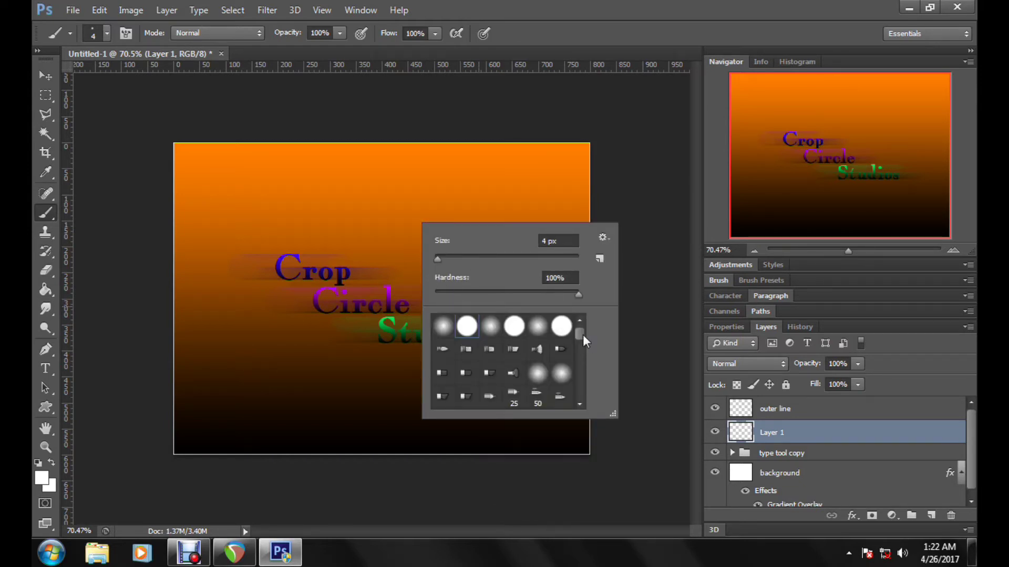
{"action": "left_click_drag", "start_coordinate": [583, 335], "coordinate": [584, 400]}
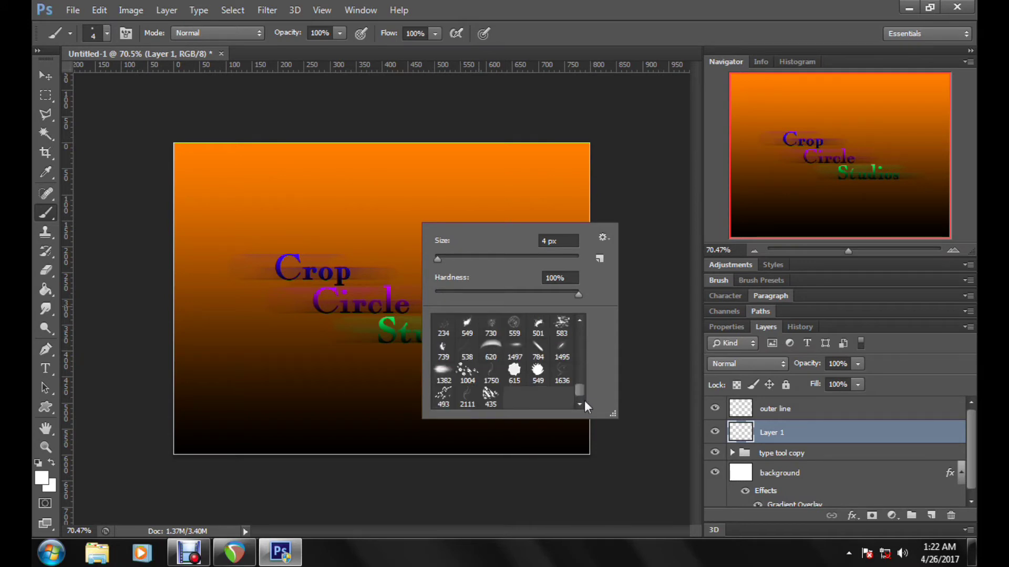
{"action": "scroll", "coordinate": [546, 404], "scroll_direction": "up", "scroll_amount": 3}
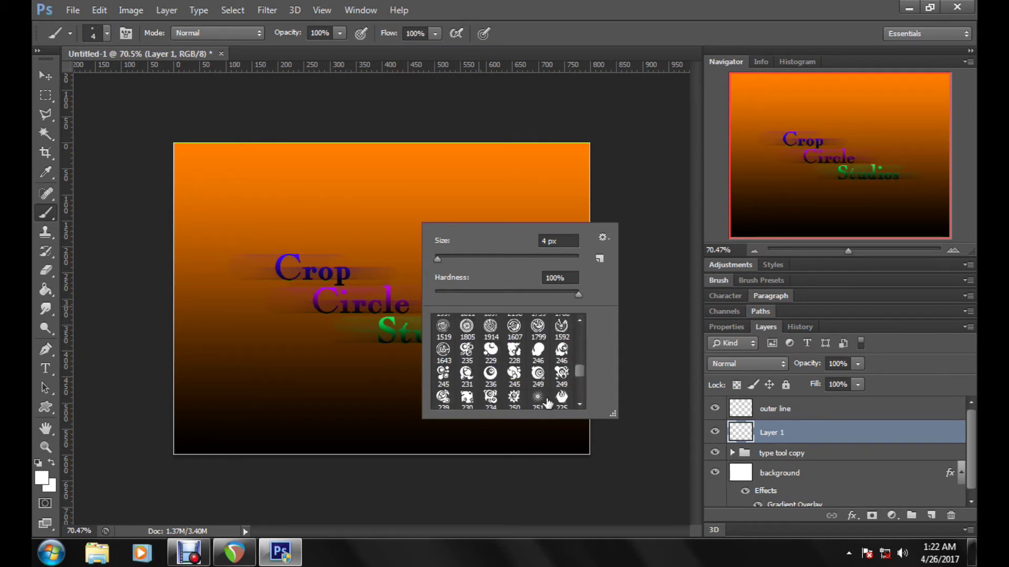
{"action": "scroll", "coordinate": [505, 381], "scroll_direction": "up", "scroll_amount": 2}
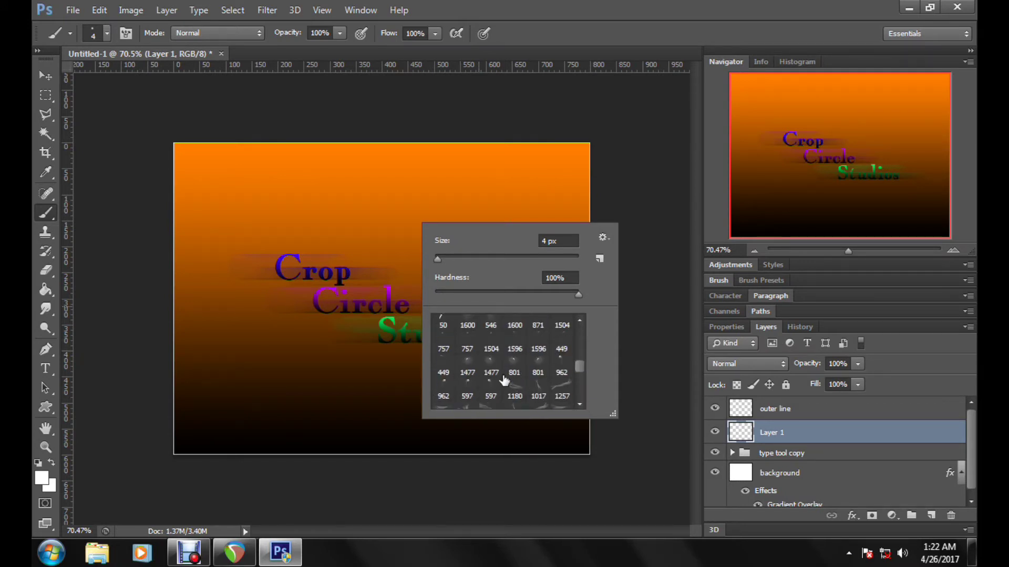
{"action": "scroll", "coordinate": [563, 395], "scroll_direction": "up", "scroll_amount": 3}
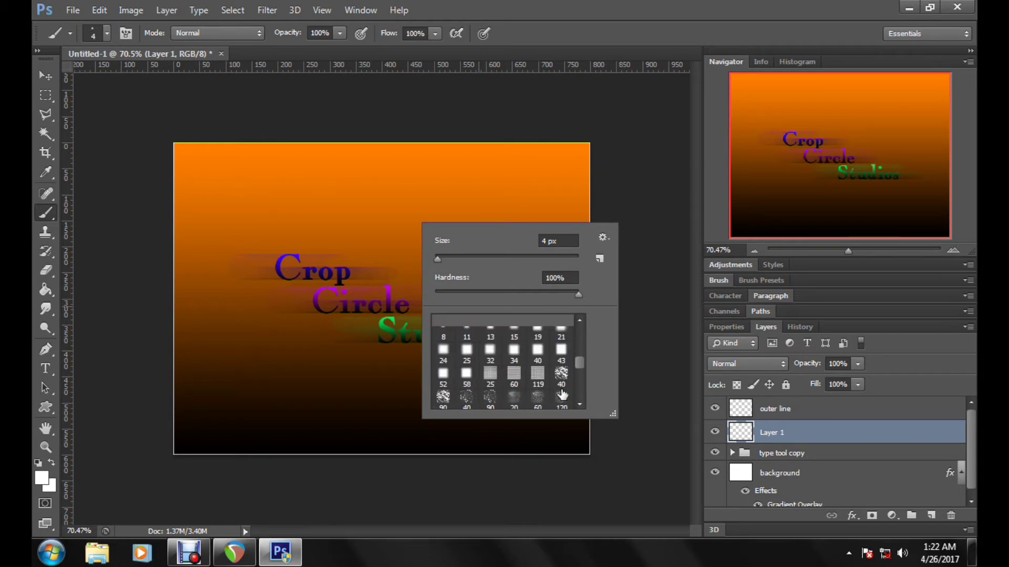
{"action": "scroll", "coordinate": [562, 395], "scroll_direction": "up", "scroll_amount": 2}
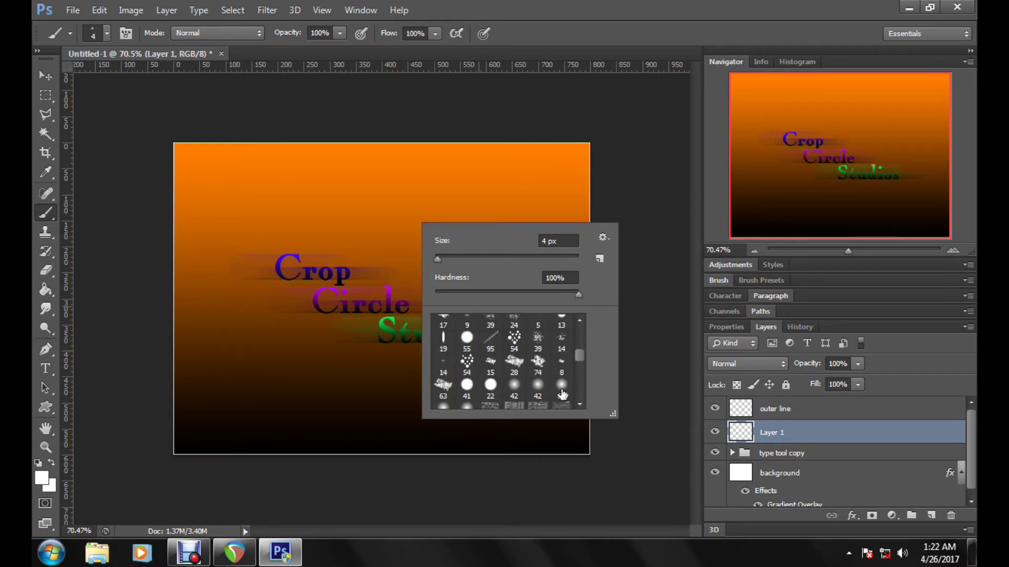
{"action": "scroll", "coordinate": [562, 395], "scroll_direction": "up", "scroll_amount": 3}
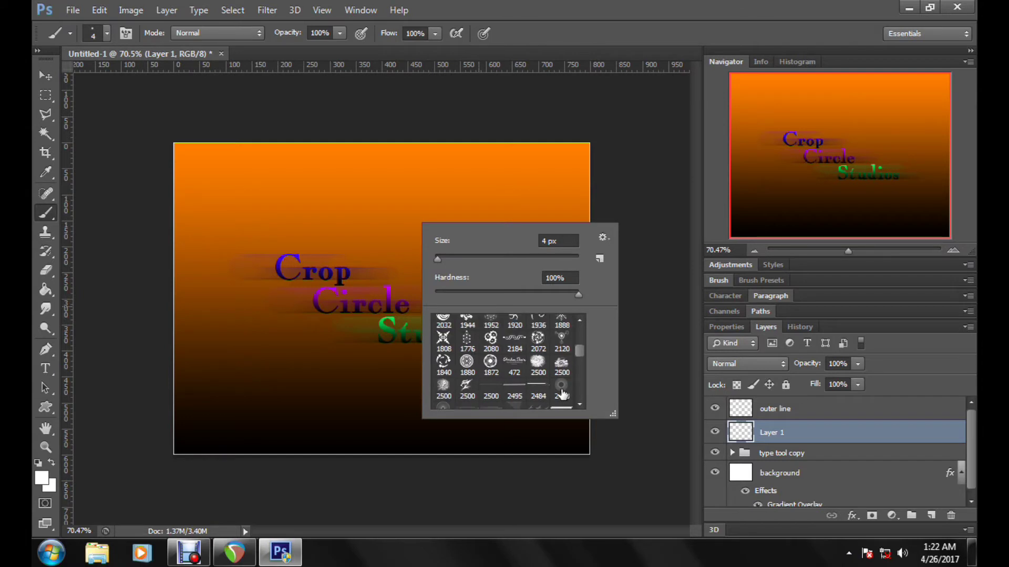
{"action": "left_click", "coordinate": [562, 392]}
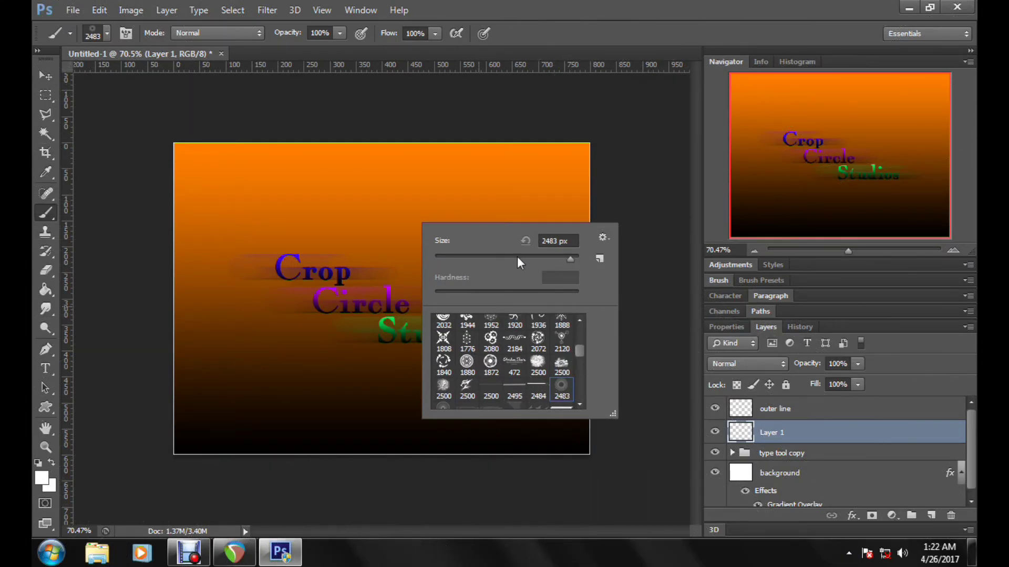
Step: Reduce the brush size to 401 px and stamp the white radial-lines shape once over the text near the canvas centre
{"action": "left_click", "coordinate": [537, 257]}
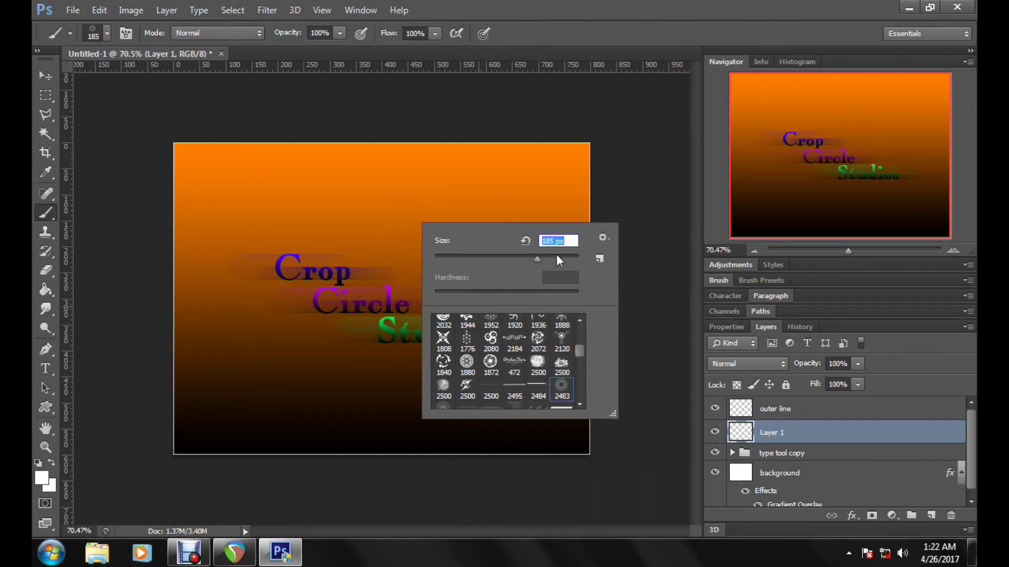
{"action": "left_click", "coordinate": [557, 256]}
{"action": "left_click", "coordinate": [374, 293]}
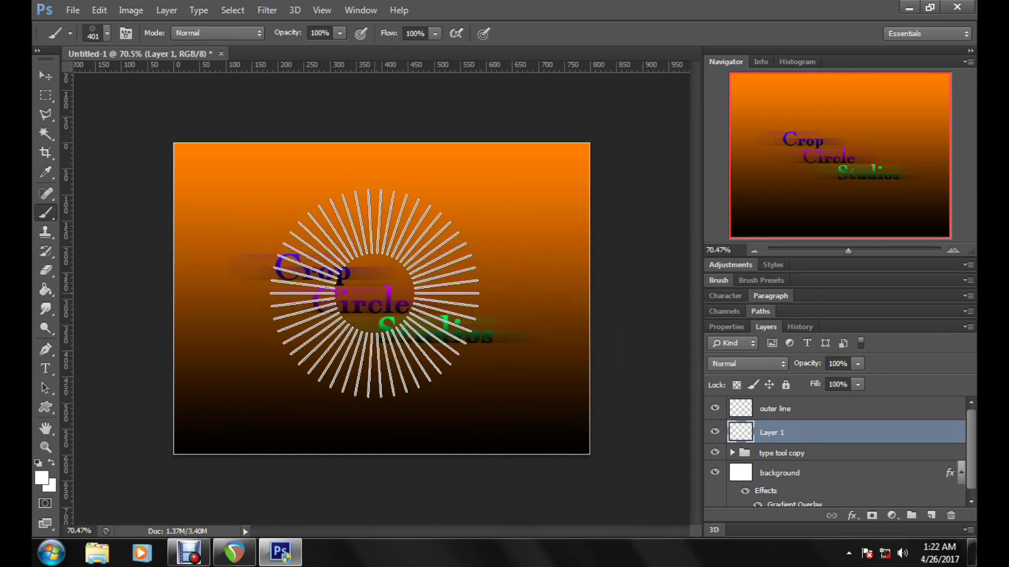
{"action": "left_click", "coordinate": [375, 293]}
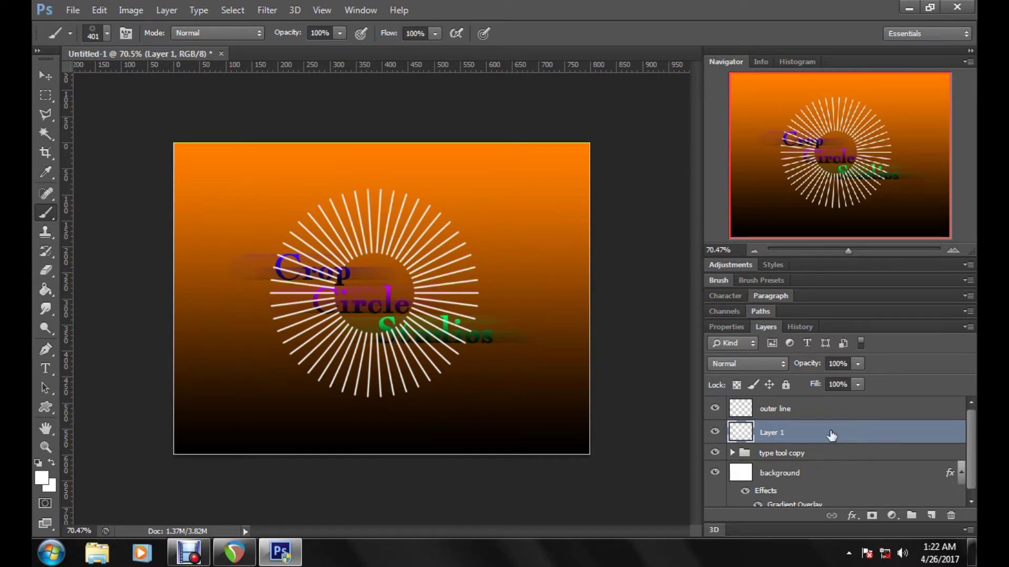
Step: Rename Layer 1 as custom shape and place it between the type tool copy group and the background layer
{"action": "double_click", "coordinate": [770, 432]}
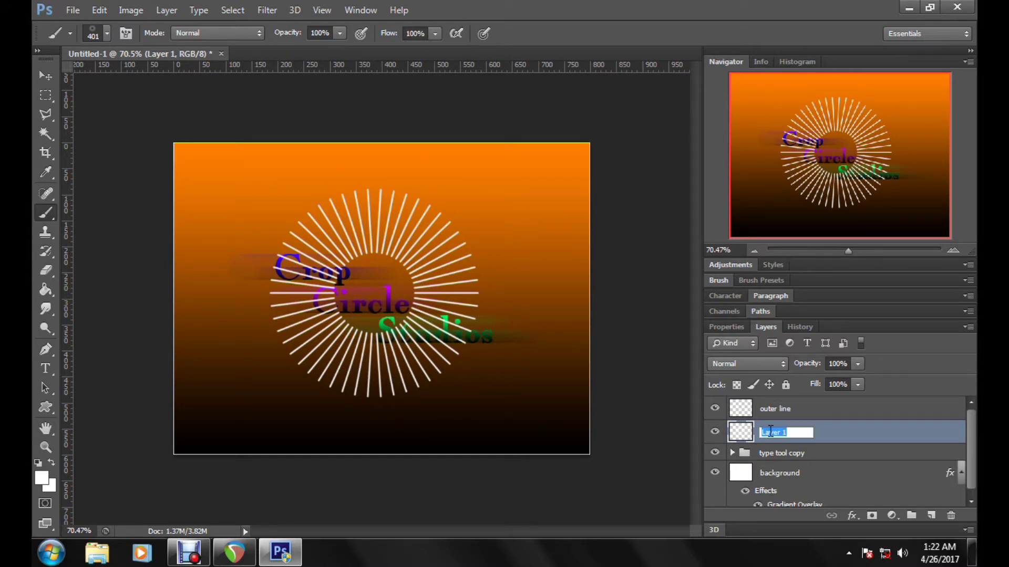
{"action": "type", "text": "custom shape"}
{"action": "key", "text": "Return"}
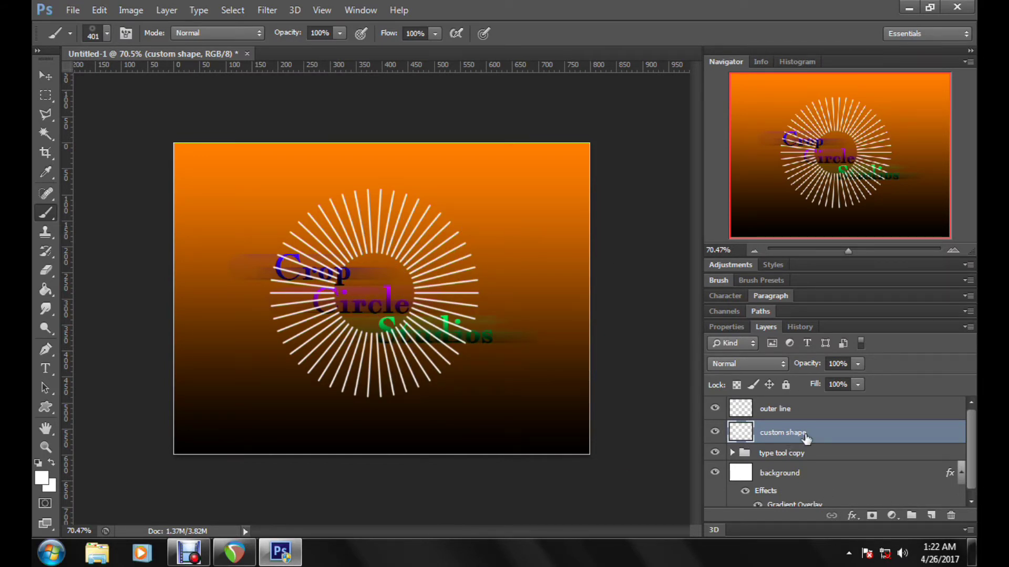
{"action": "left_click_drag", "start_coordinate": [806, 435], "coordinate": [819, 480]}
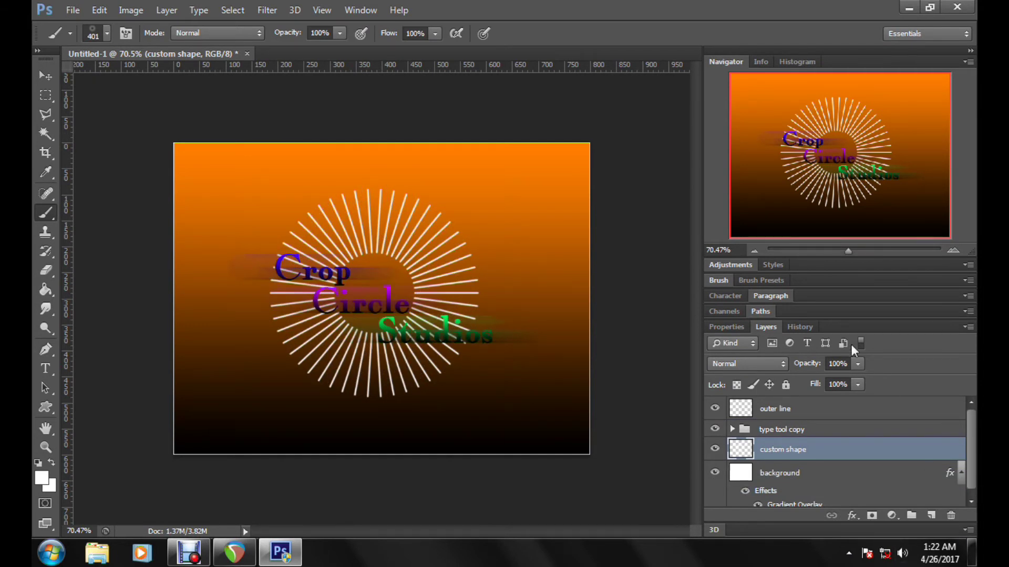
Step: Lower the custom shape layer's opacity to 58%
{"action": "left_click", "coordinate": [858, 366]}
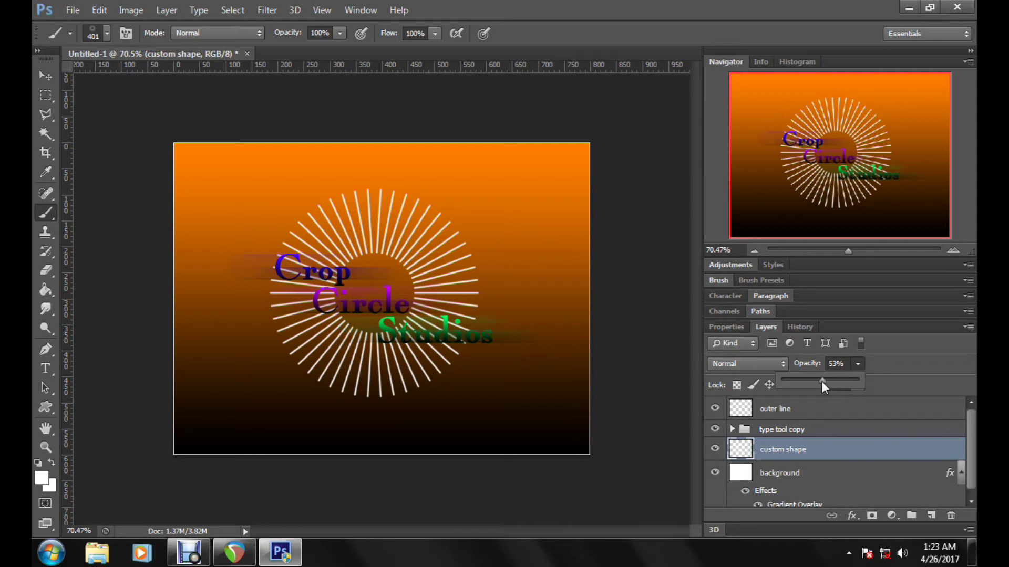
{"action": "mouse_move", "coordinate": [822, 381]}
{"action": "left_mouse_down"}
{"action": "mouse_move", "coordinate": [801, 380]}
{"action": "mouse_move", "coordinate": [811, 385]}
{"action": "left_mouse_up"}
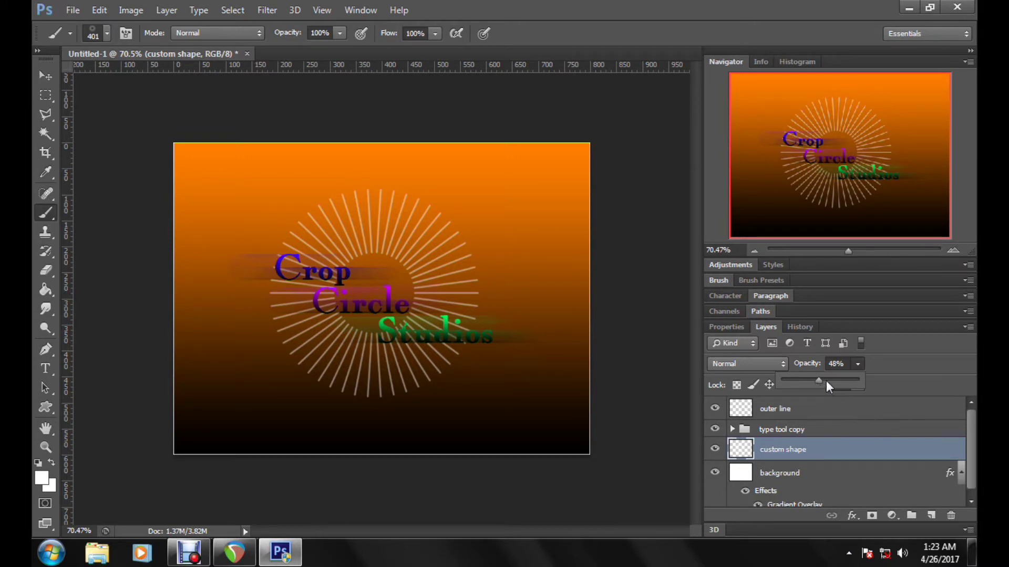
{"action": "left_click_drag", "start_coordinate": [825, 381], "coordinate": [826, 381]}
{"action": "left_click", "coordinate": [804, 467]}
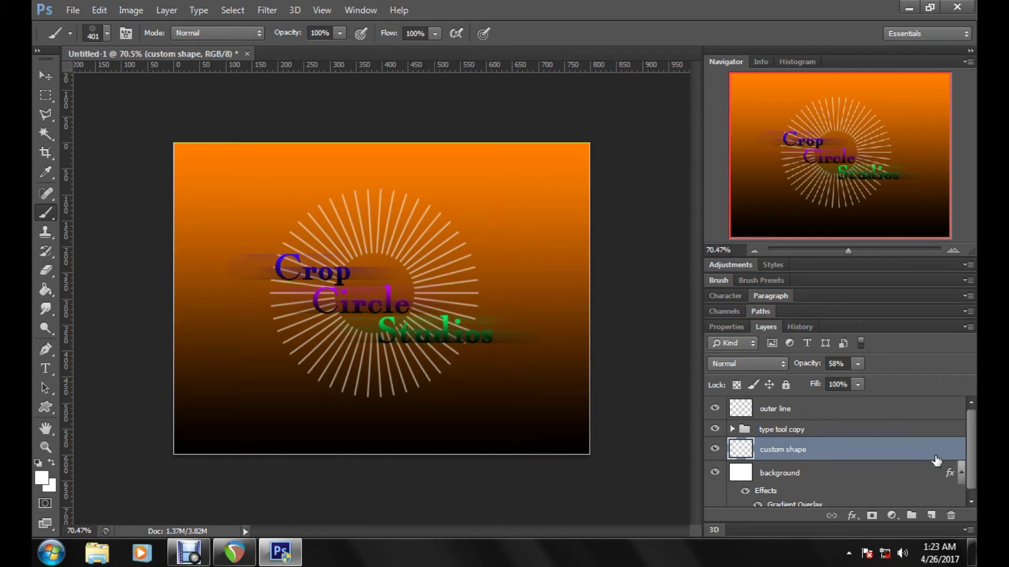
Step: Duplicate the custom shape layer and make the original custom shape layer active
{"action": "key", "text": "ctrl+j"}
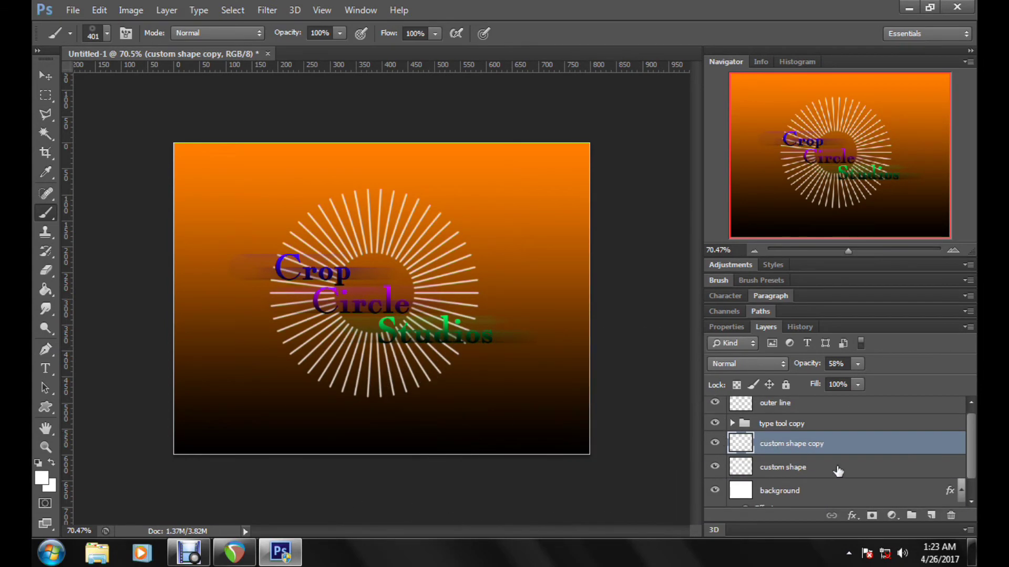
{"action": "left_click", "coordinate": [819, 476]}
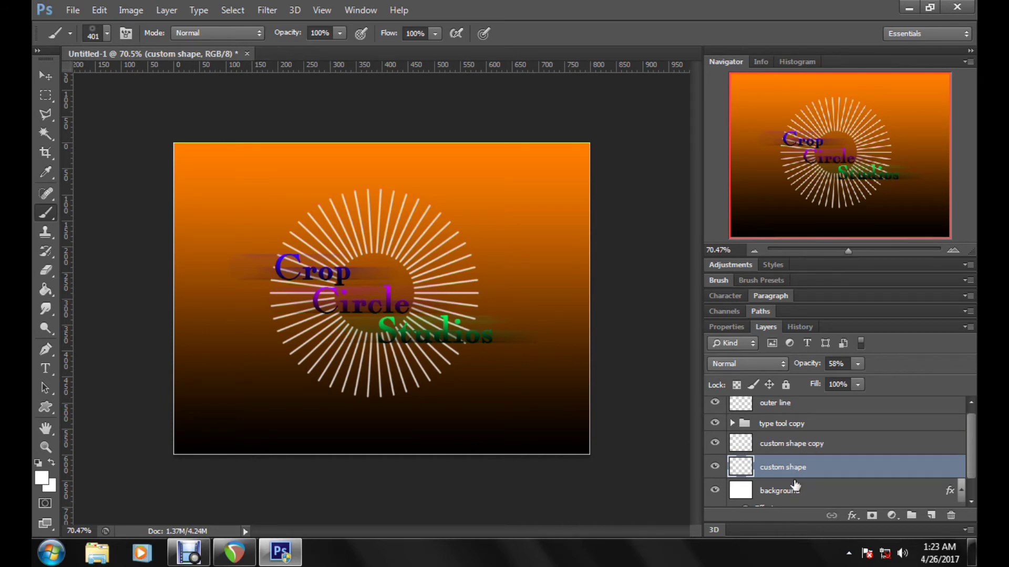
{"action": "left_click", "coordinate": [830, 445]}
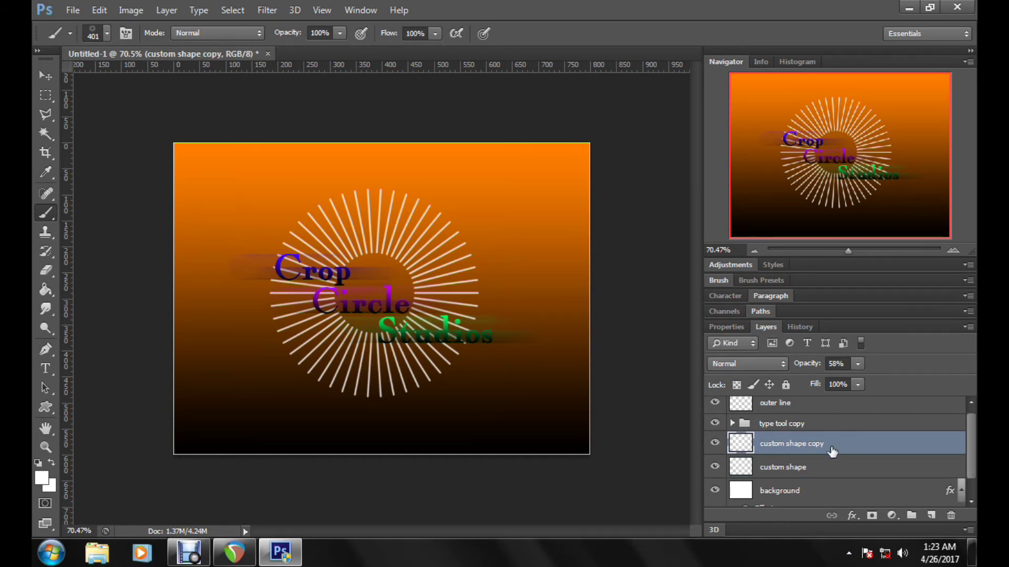
{"action": "left_click", "coordinate": [820, 468]}
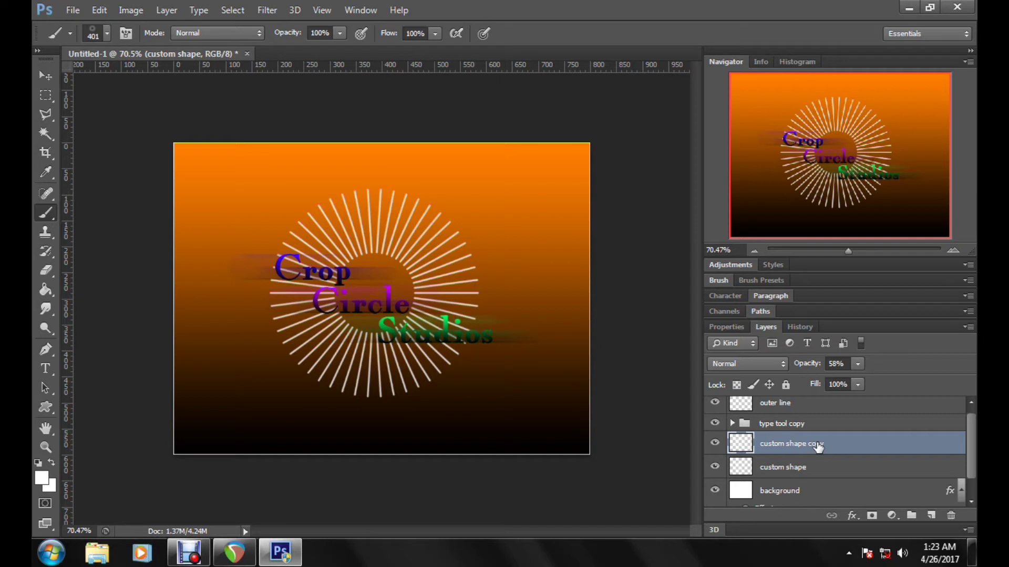
{"action": "left_click", "coordinate": [817, 446]}
{"action": "left_click", "coordinate": [776, 467]}
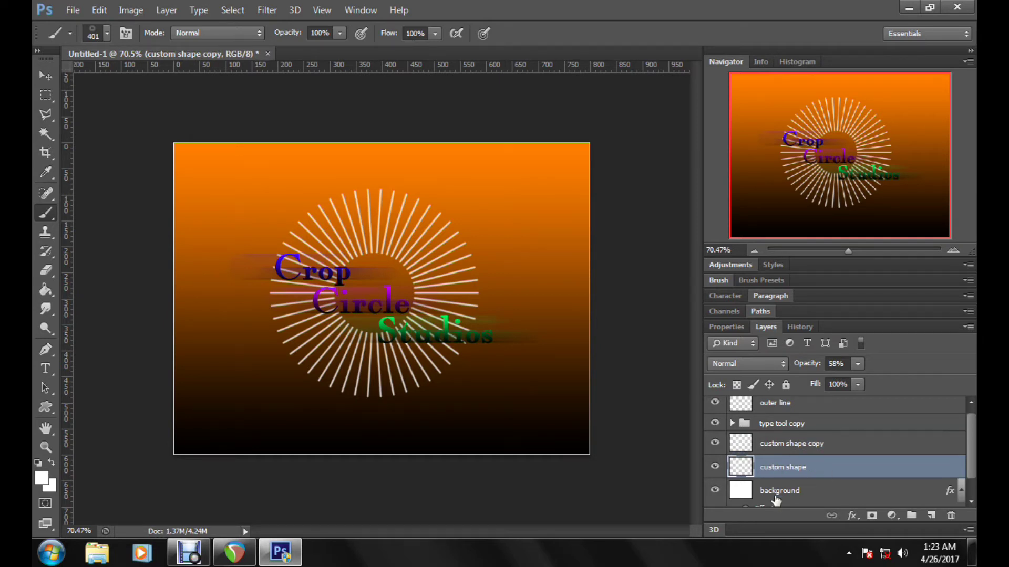
Step: Apply a Motion Blur to the custom shape layer with a 0° angle and a distance of 108 pixels
{"action": "left_click", "coordinate": [264, 11]}
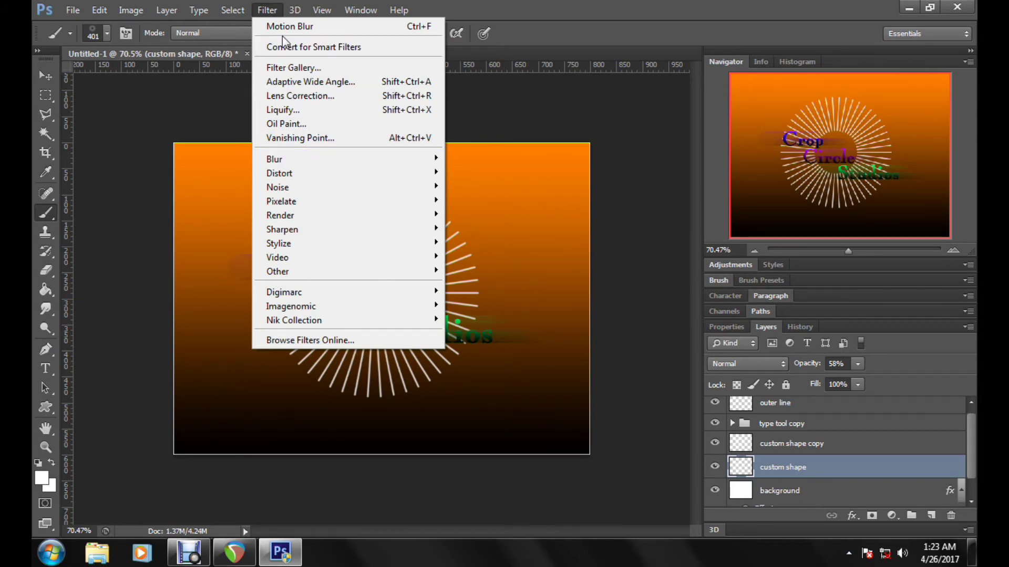
{"action": "mouse_move", "coordinate": [273, 173]}
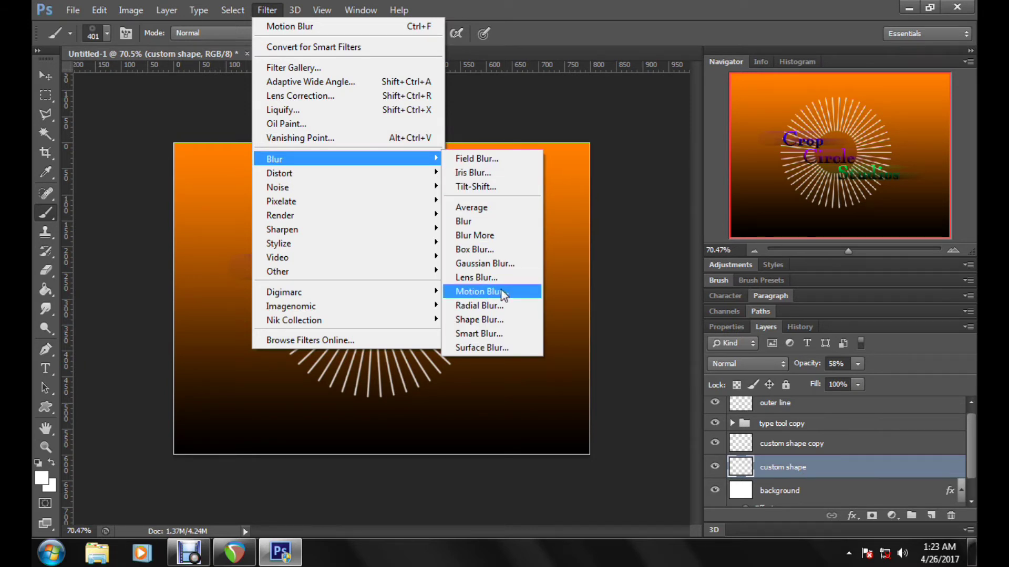
{"action": "left_click", "coordinate": [502, 292]}
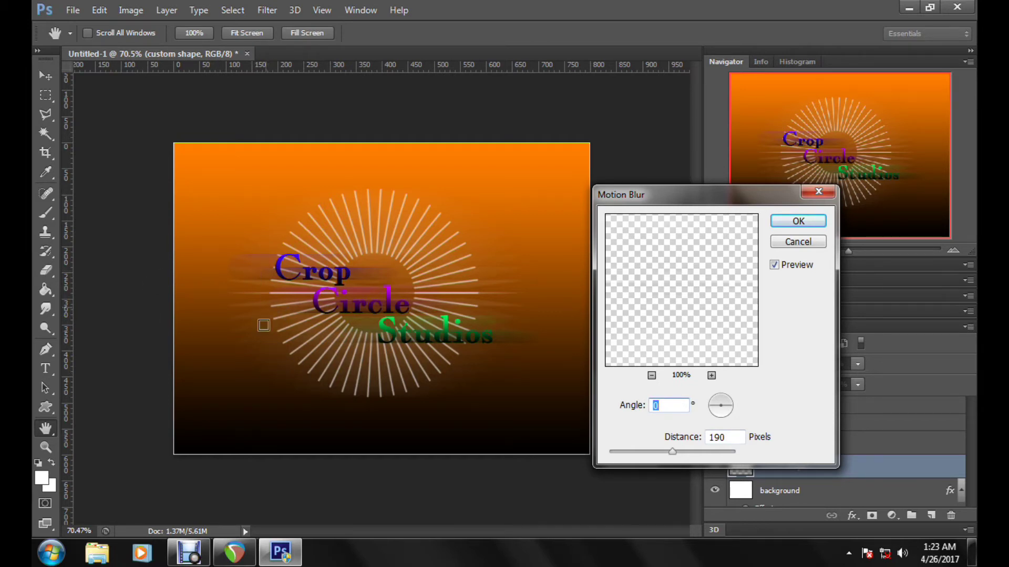
{"action": "left_click_drag", "start_coordinate": [672, 453], "coordinate": [636, 450]}
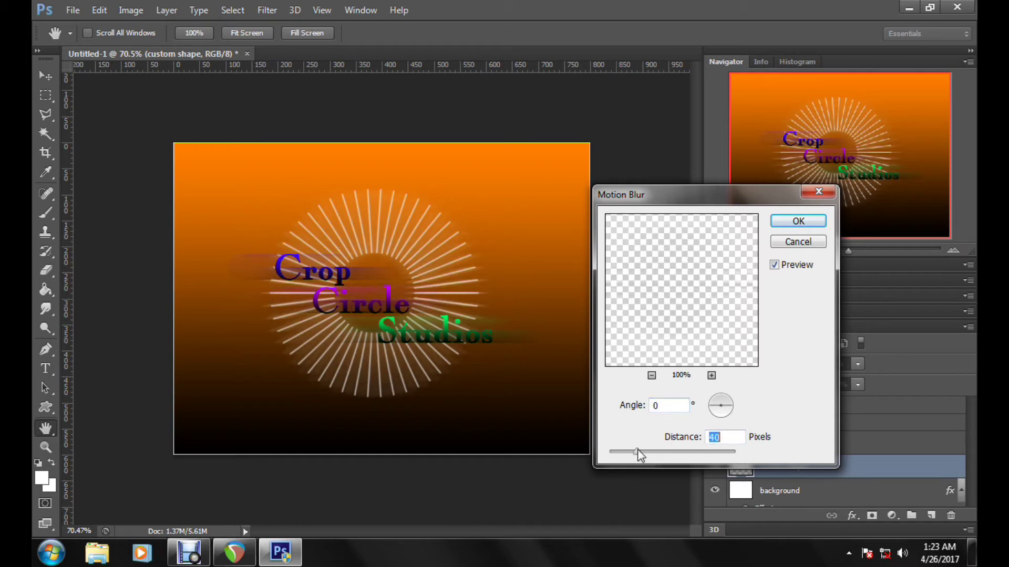
{"action": "left_click", "coordinate": [653, 450]}
{"action": "mouse_move", "coordinate": [675, 453]}
{"action": "left_mouse_down"}
{"action": "mouse_move", "coordinate": [694, 455]}
{"action": "mouse_move", "coordinate": [654, 453]}
{"action": "left_mouse_up"}
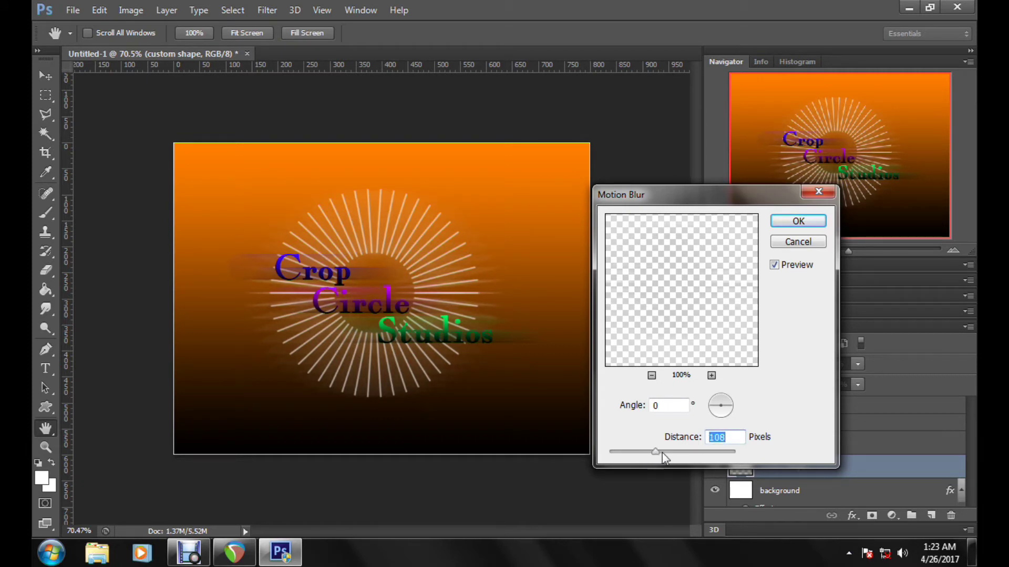
{"action": "left_click", "coordinate": [815, 224]}
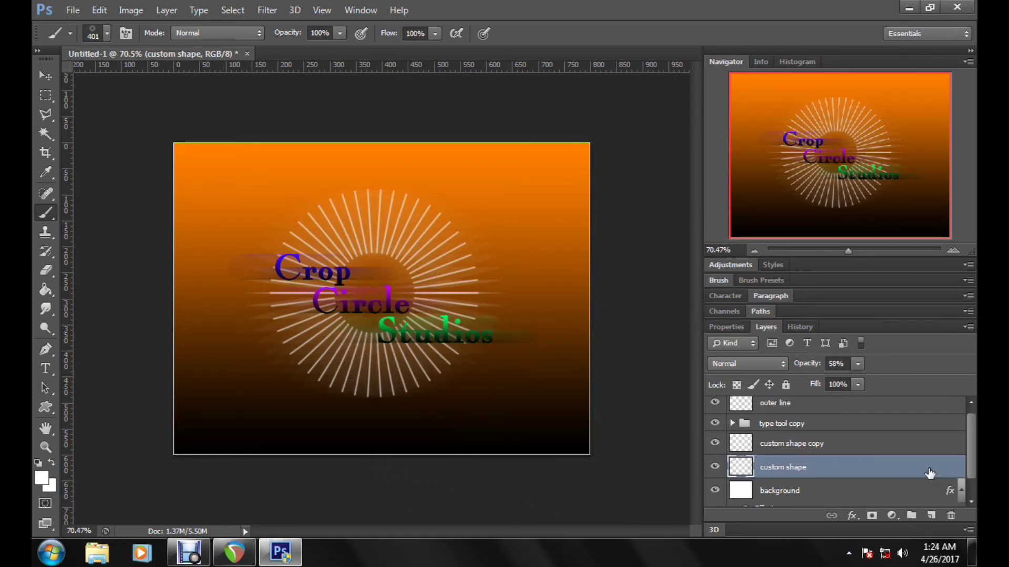
Step: Duplicate the blurred custom shape layer and give the copy a Color Overlay in blue, 0017f7
{"action": "left_click_drag", "start_coordinate": [910, 475], "coordinate": [931, 516]}
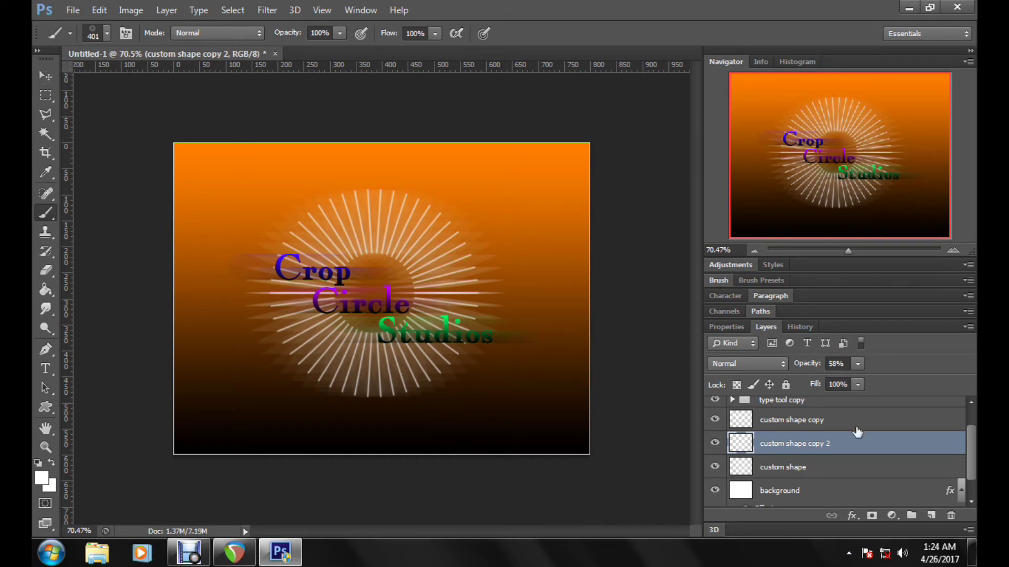
{"action": "double_click", "coordinate": [912, 452]}
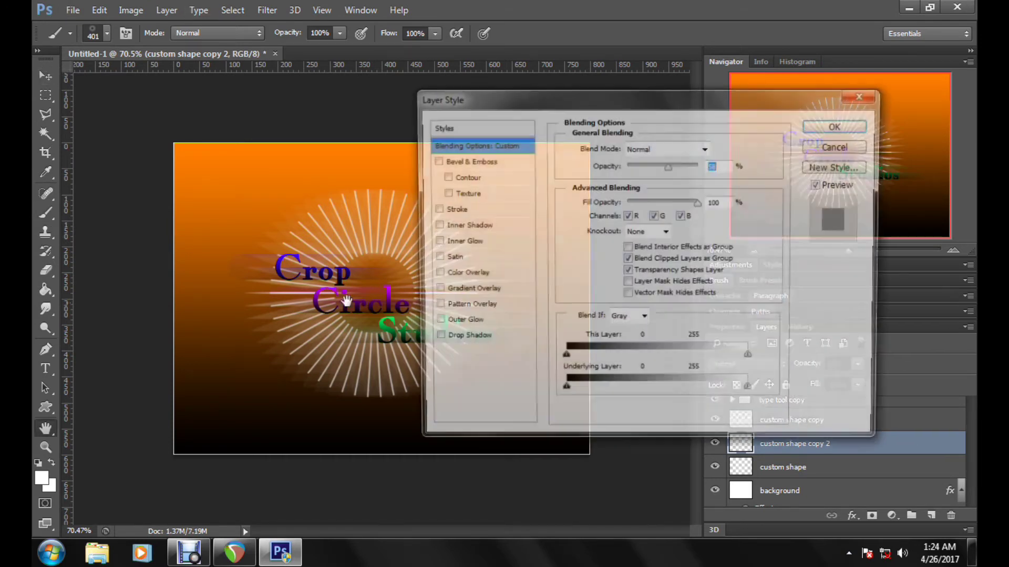
{"action": "left_click", "coordinate": [479, 275]}
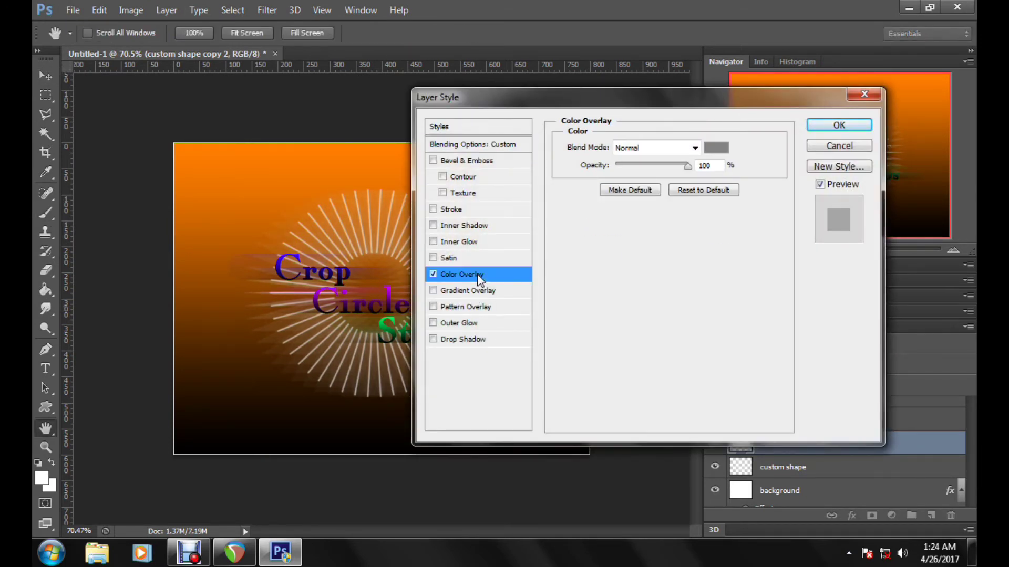
{"action": "left_click", "coordinate": [716, 147]}
{"action": "left_click_drag", "start_coordinate": [397, 64], "coordinate": [624, 229]}
{"action": "type", "text": "ff0000"}
{"action": "left_click_drag", "start_coordinate": [685, 305], "coordinate": [686, 322]}
{"action": "left_click", "coordinate": [666, 261]}
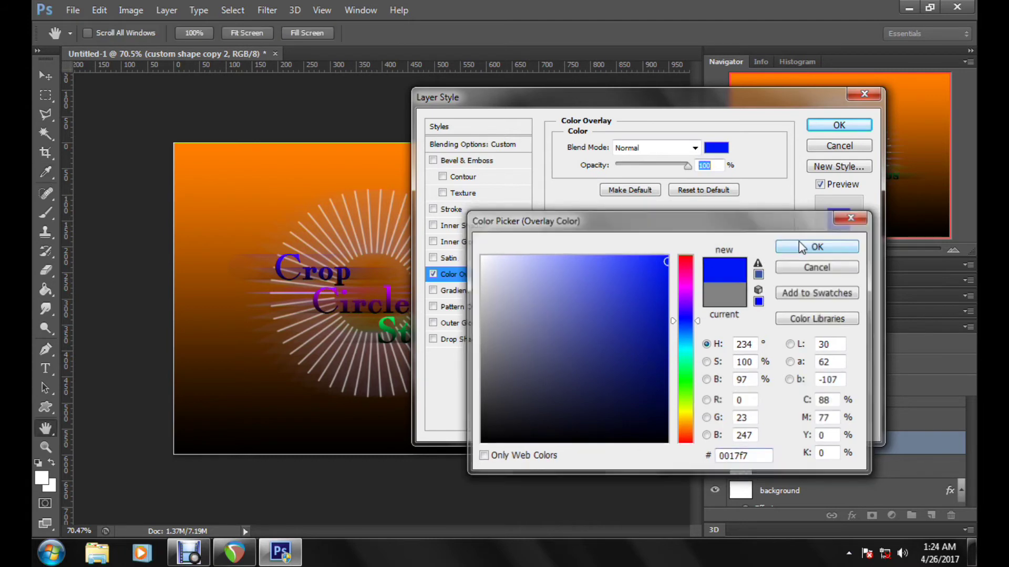
{"action": "left_click", "coordinate": [818, 246]}
{"action": "left_click", "coordinate": [839, 125]}
Step: Move the blue blurred copy down and to the right of the white radial-lines shape
{"action": "key", "text": "b"}
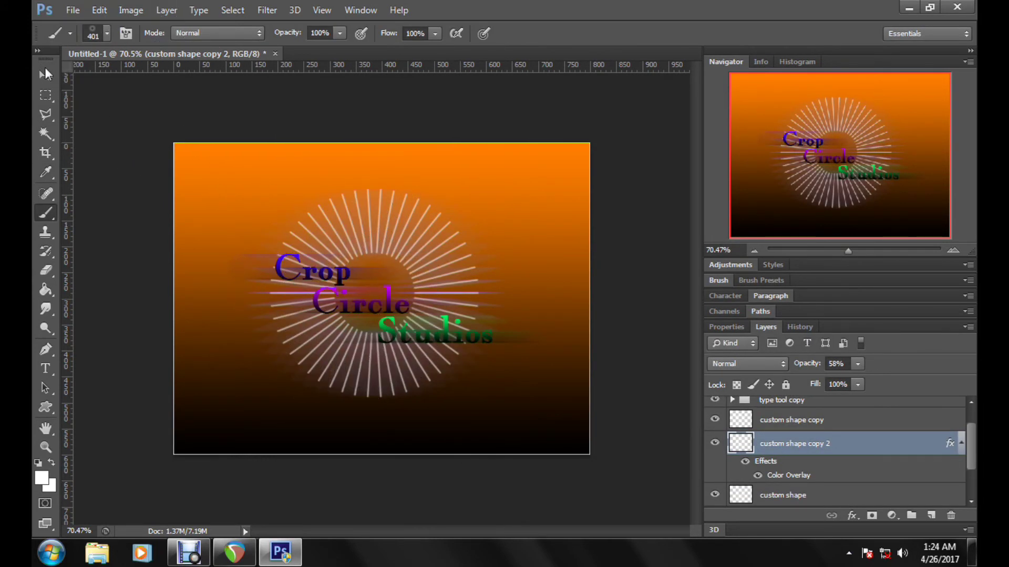
{"action": "key", "text": "v"}
{"action": "mouse_move", "coordinate": [371, 240]}
{"action": "left_mouse_down"}
{"action": "mouse_move", "coordinate": [430, 287]}
{"action": "mouse_move", "coordinate": [444, 281]}
{"action": "mouse_move", "coordinate": [410, 257]}
{"action": "left_mouse_up"}
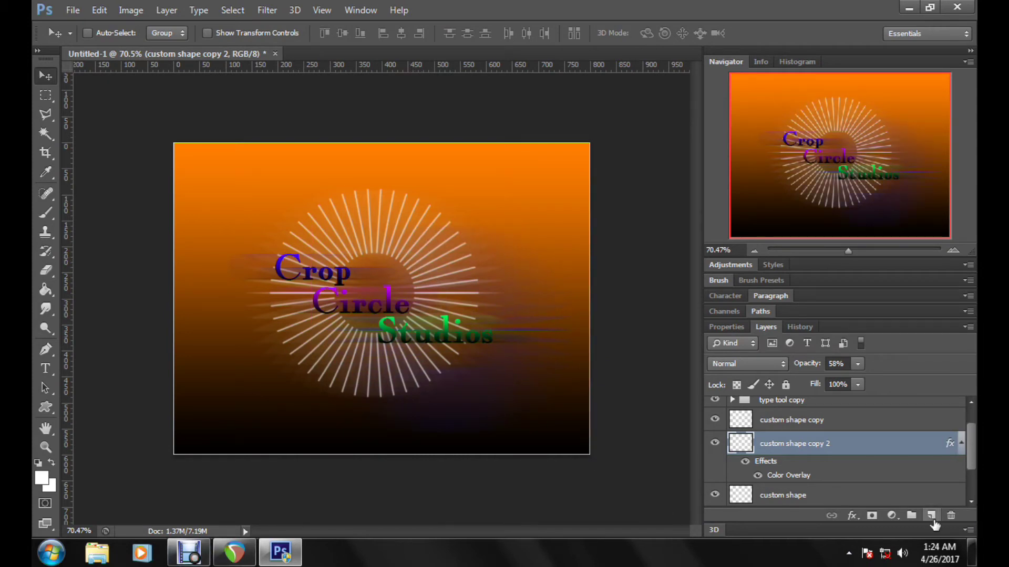
Step: Rename the blue-overlaid layer as custom shape copy 2blue
{"action": "double_click", "coordinate": [829, 444]}
{"action": "left_click", "coordinate": [831, 445]}
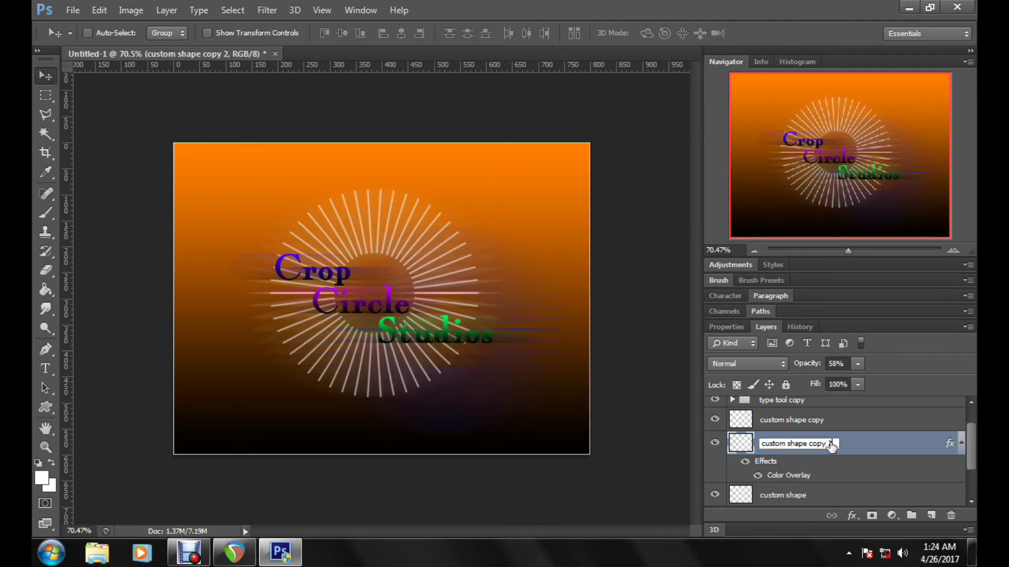
{"action": "type", "text": "blue"}
{"action": "key", "text": "Return"}
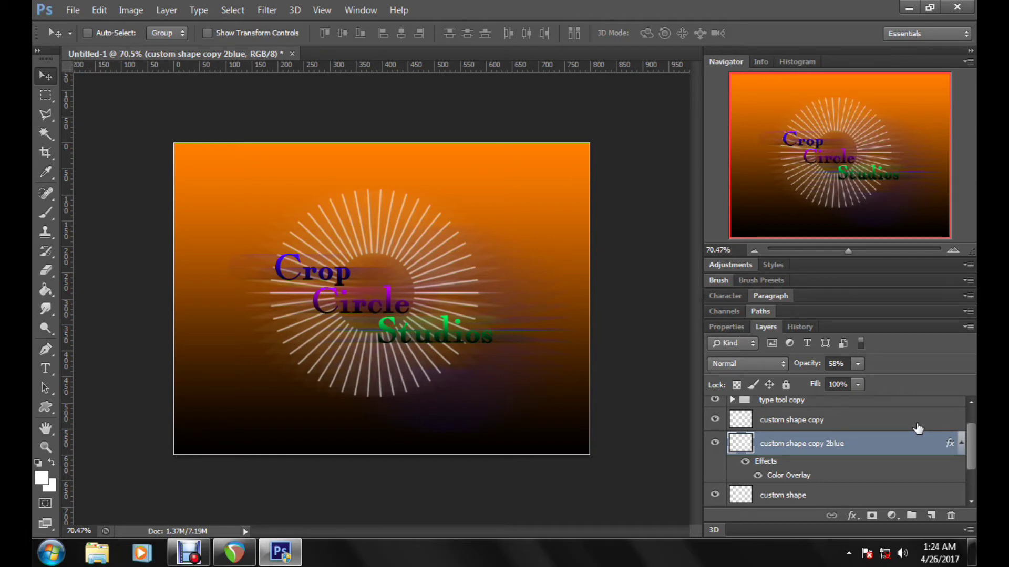
Step: Add a new layer above custom shape copy 2blue and name it dots
{"action": "left_click", "coordinate": [933, 516]}
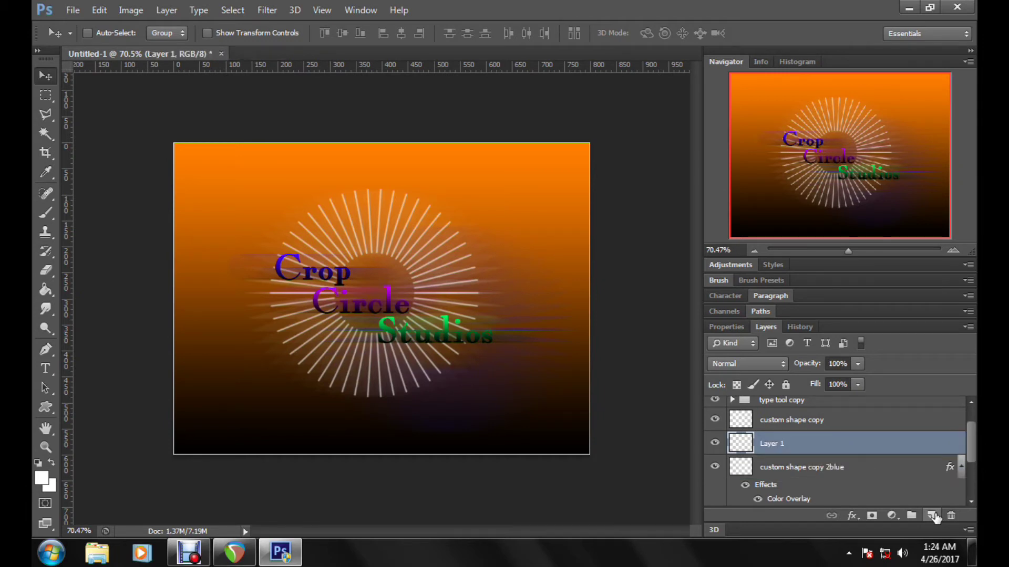
{"action": "double_click", "coordinate": [771, 443]}
{"action": "type", "text": "dc"}
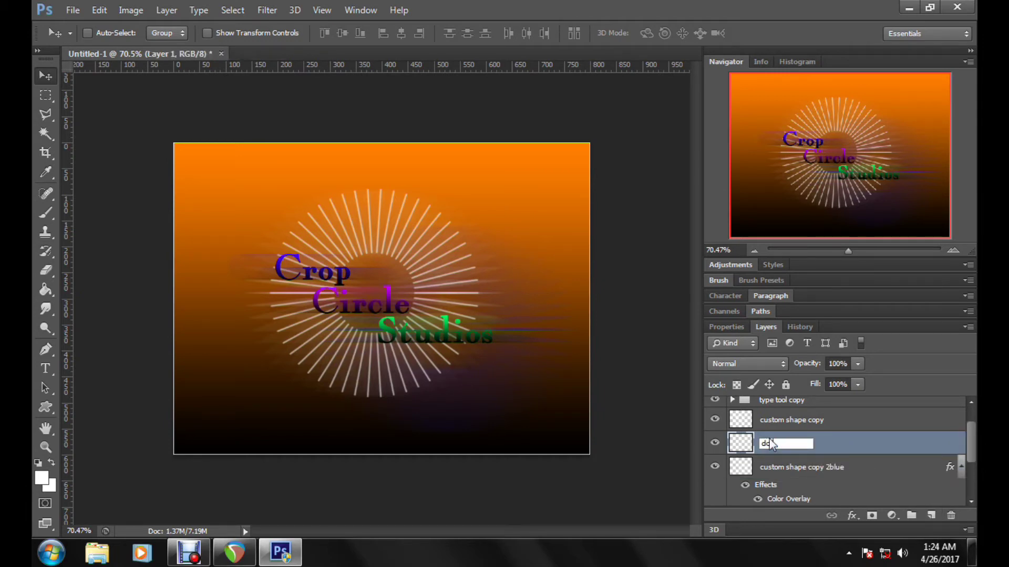
{"action": "type", "text": "ts"}
{"action": "key", "text": "Return"}
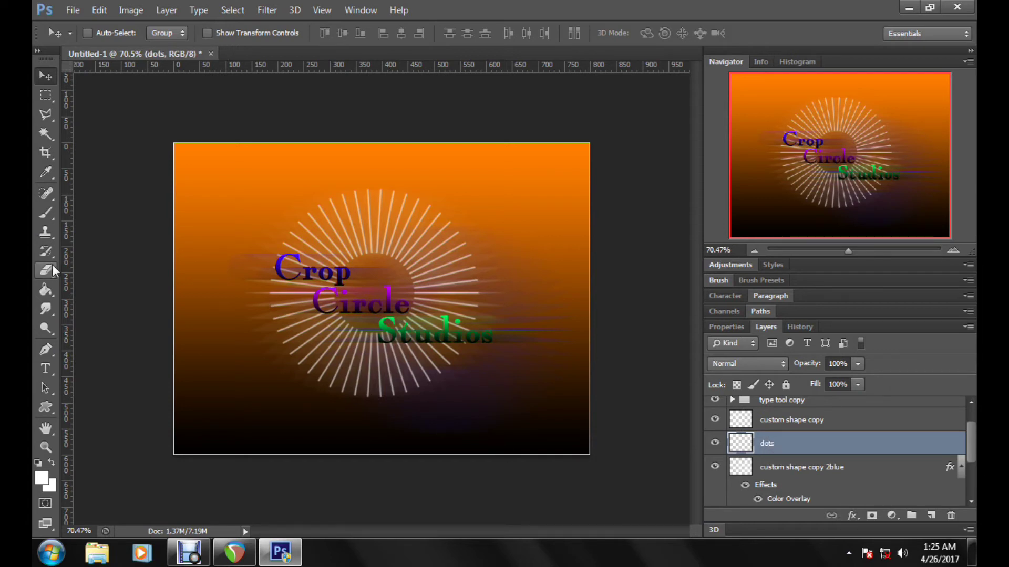
Step: Set the Brush tool to the hard round tip with 100% hardness and a size of 8 px
{"action": "left_click", "coordinate": [48, 212]}
{"action": "right_click", "coordinate": [397, 305]}
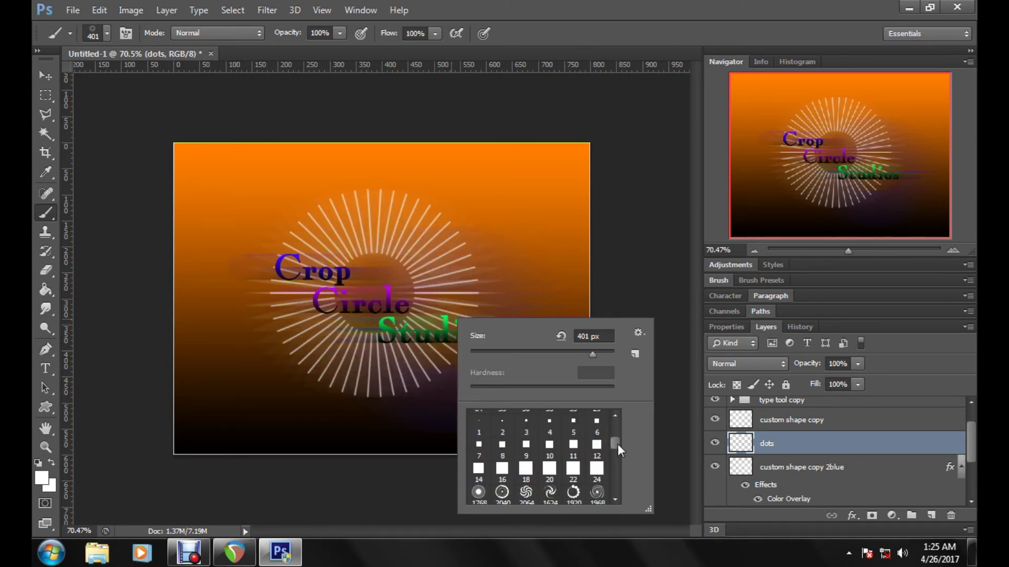
{"action": "left_click_drag", "start_coordinate": [615, 445], "coordinate": [613, 417]}
{"action": "left_click", "coordinate": [498, 421]}
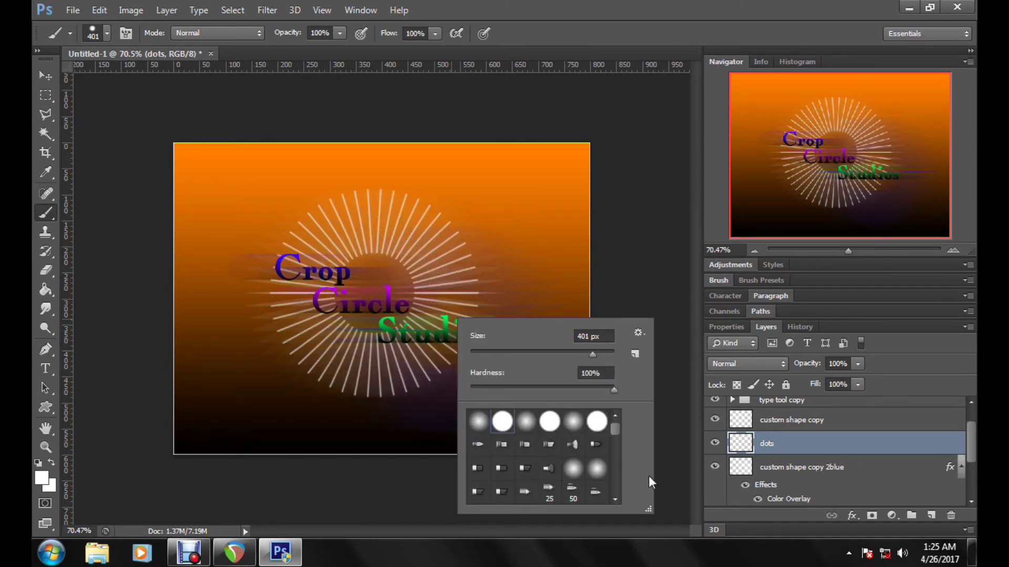
{"action": "left_click", "coordinate": [475, 352]}
Step: Stamp four white dots around the canvas: beside the rays' right side and near the lower-left, lower-right and upper-right corners
{"action": "left_click", "coordinate": [520, 284]}
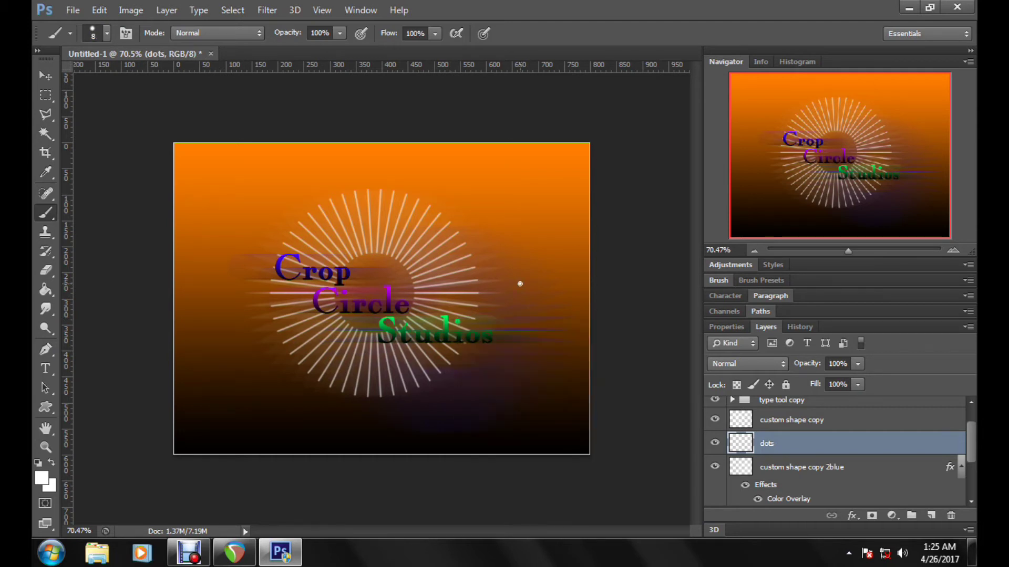
{"action": "left_click", "coordinate": [190, 399]}
{"action": "left_click", "coordinate": [564, 451]}
{"action": "left_click", "coordinate": [558, 162]}
Step: Reduce the brush size to 3 px and stamp smaller white dots beside the larger ones and near the upper-left corner
{"action": "right_click", "coordinate": [530, 393]}
{"action": "left_click_drag", "start_coordinate": [554, 378], "coordinate": [551, 379]}
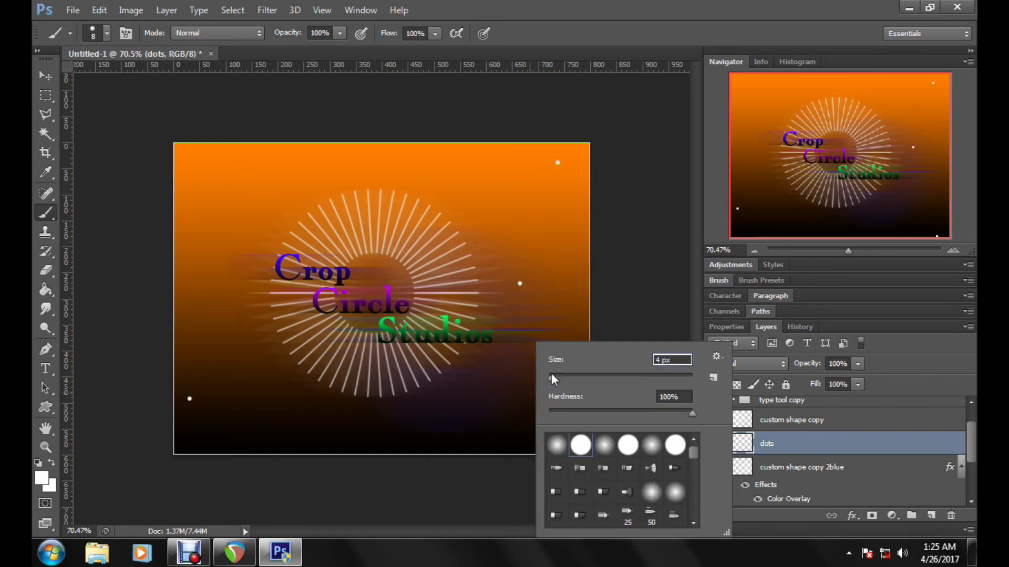
{"action": "left_click", "coordinate": [519, 284]}
{"action": "mouse_move", "coordinate": [550, 377]}
{"action": "left_mouse_down"}
{"action": "mouse_move", "coordinate": [567, 380]}
{"action": "mouse_move", "coordinate": [551, 375]}
{"action": "left_mouse_up"}
{"action": "key", "text": "Return"}
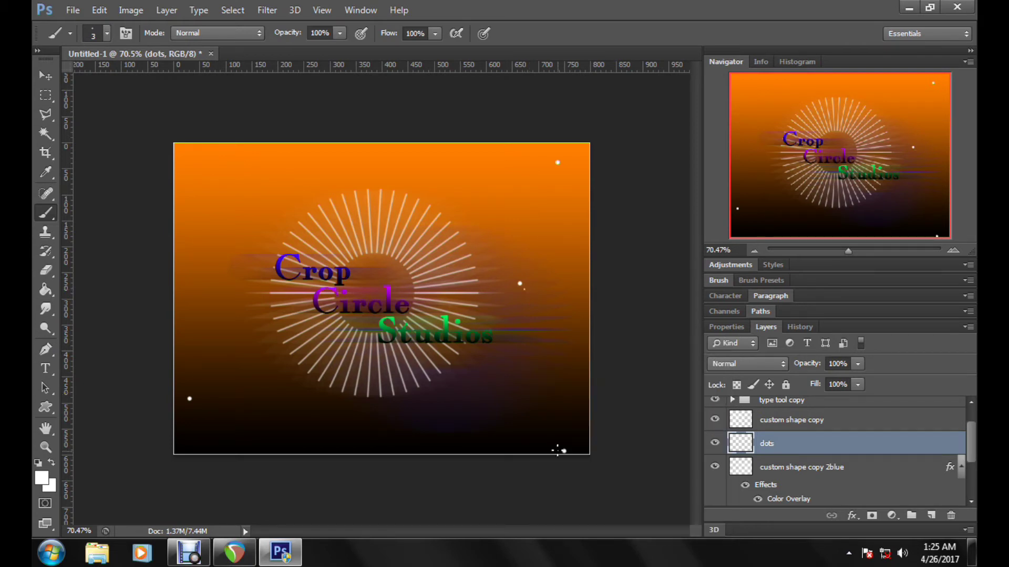
{"action": "left_click", "coordinate": [195, 416]}
{"action": "left_click", "coordinate": [567, 177]}
{"action": "left_click", "coordinate": [185, 155]}
Step: Open the Save for Web export dialog and check the whole image in the optimized preview at 66.7%
{"action": "left_click", "coordinate": [64, 13]}
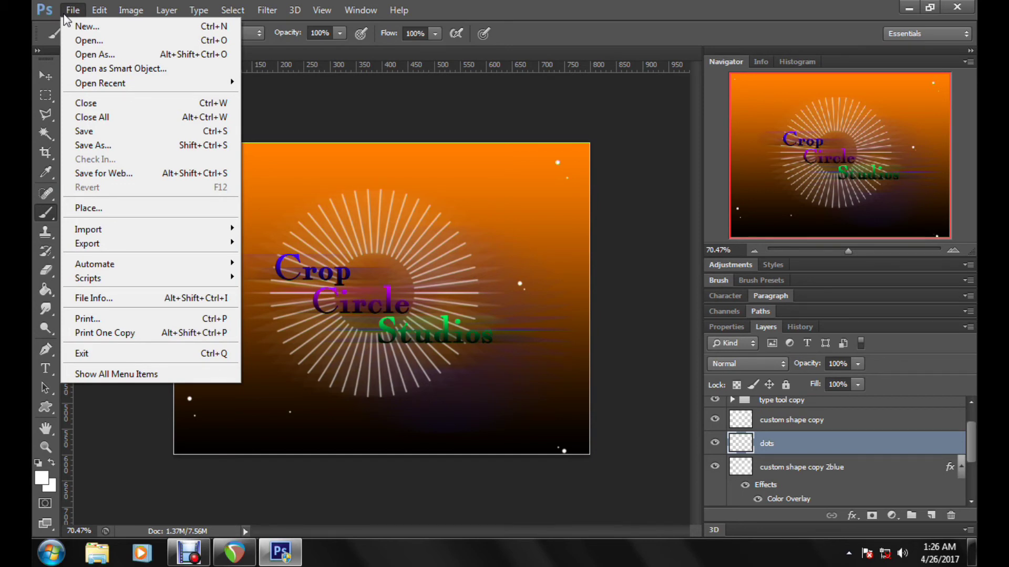
{"action": "left_click", "coordinate": [126, 181]}
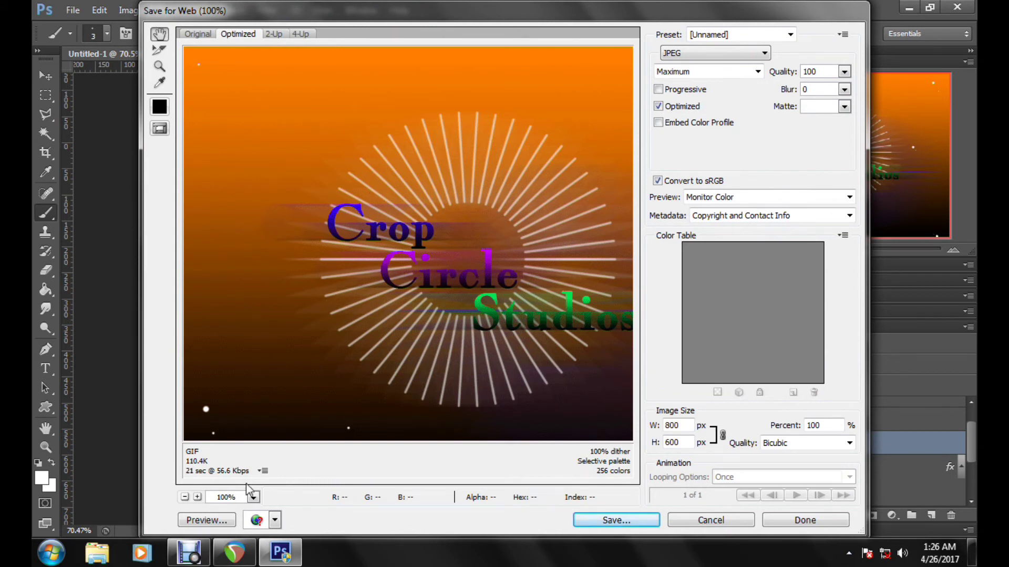
{"action": "scroll", "coordinate": [354, 252], "scroll_direction": "up", "scroll_amount": 2}
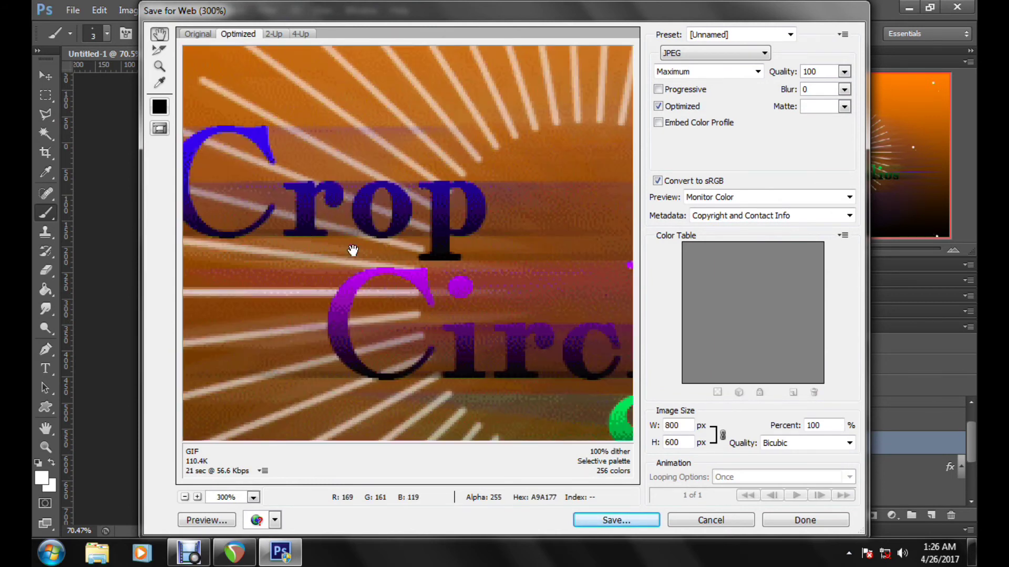
{"action": "left_click", "coordinate": [187, 499]}
{"action": "left_click", "coordinate": [185, 497]}
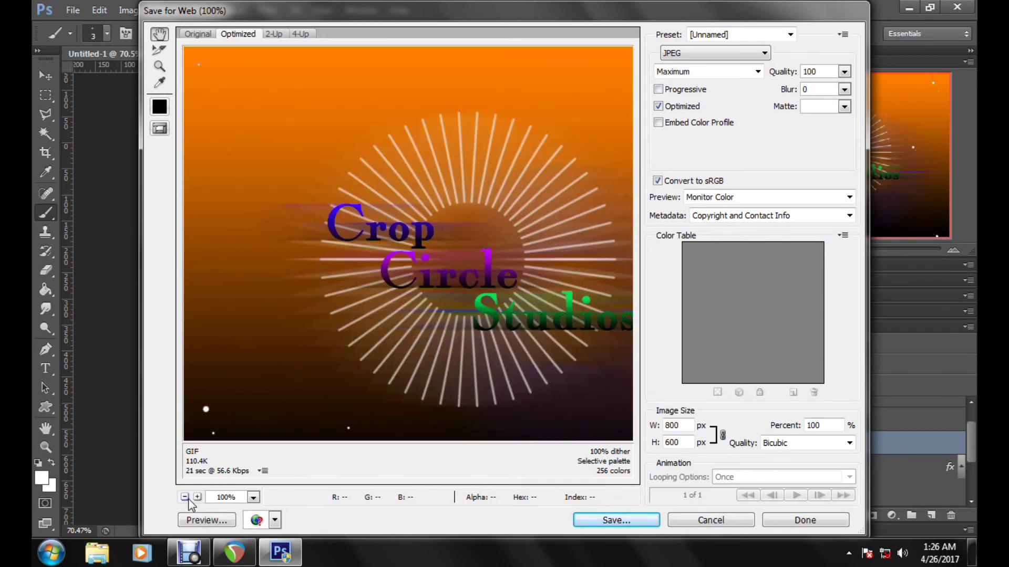
{"action": "left_click", "coordinate": [184, 497]}
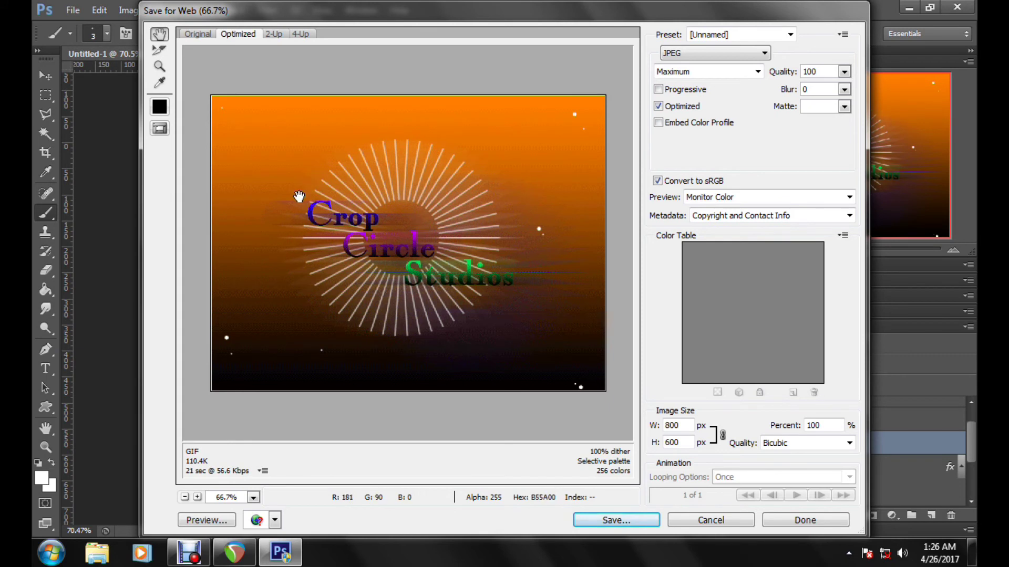
Step: Switch the export preview to the original image and inspect it at zoom levels between 50% and 200%
{"action": "left_click", "coordinate": [197, 35]}
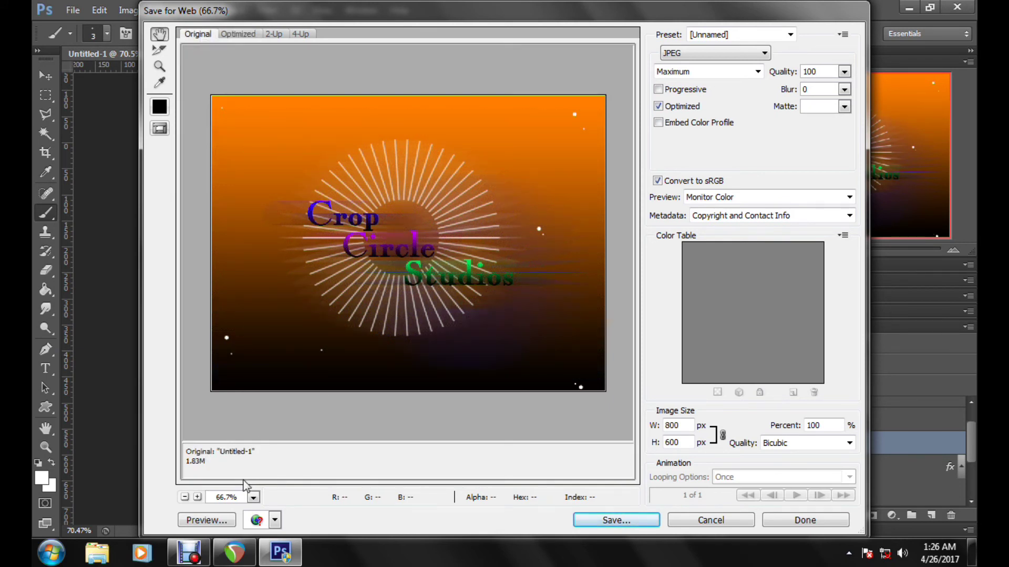
{"action": "left_click", "coordinate": [198, 497]}
{"action": "left_click", "coordinate": [198, 497]}
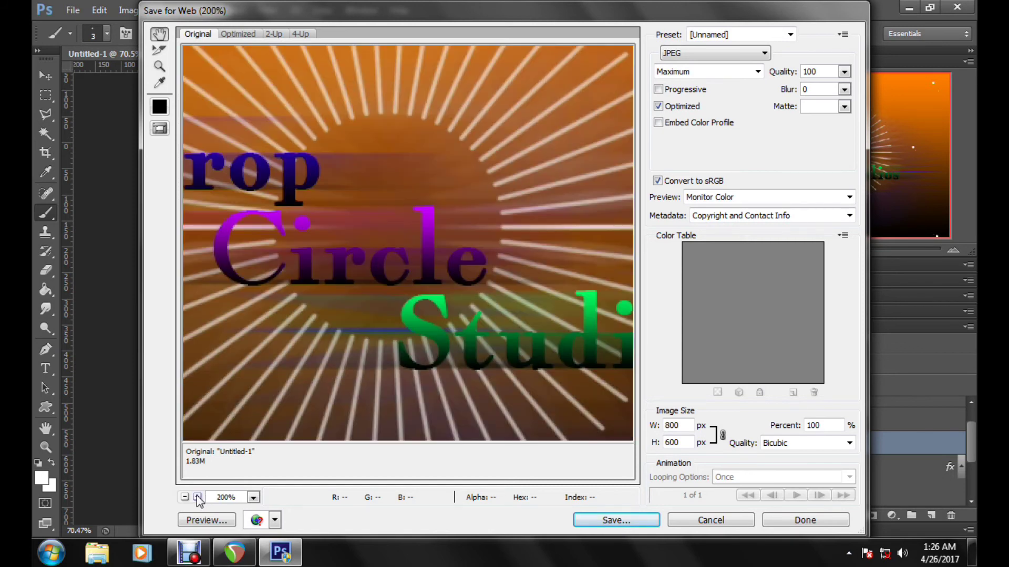
{"action": "left_click", "coordinate": [185, 496]}
{"action": "left_click", "coordinate": [185, 497]}
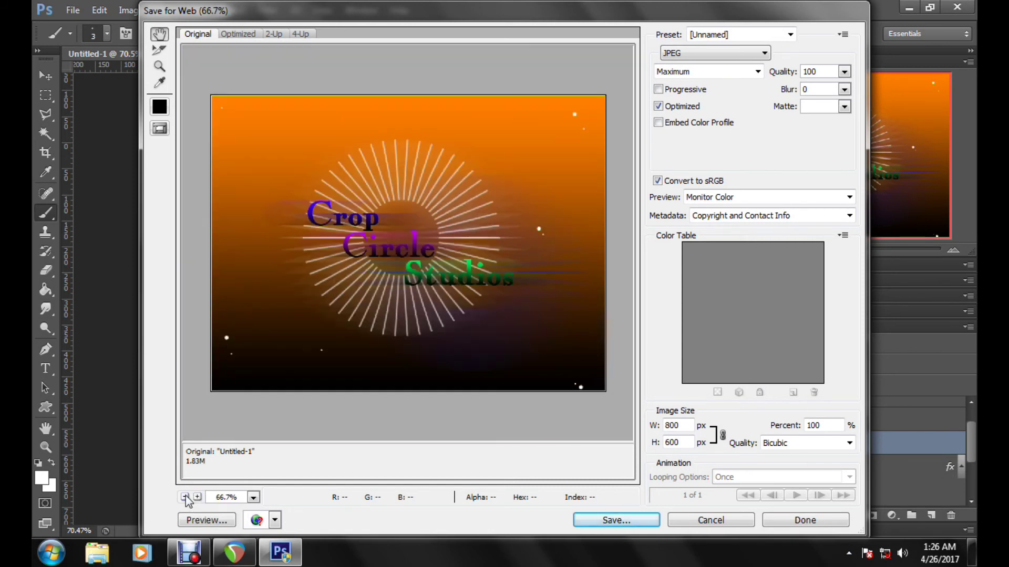
{"action": "left_click", "coordinate": [185, 497]}
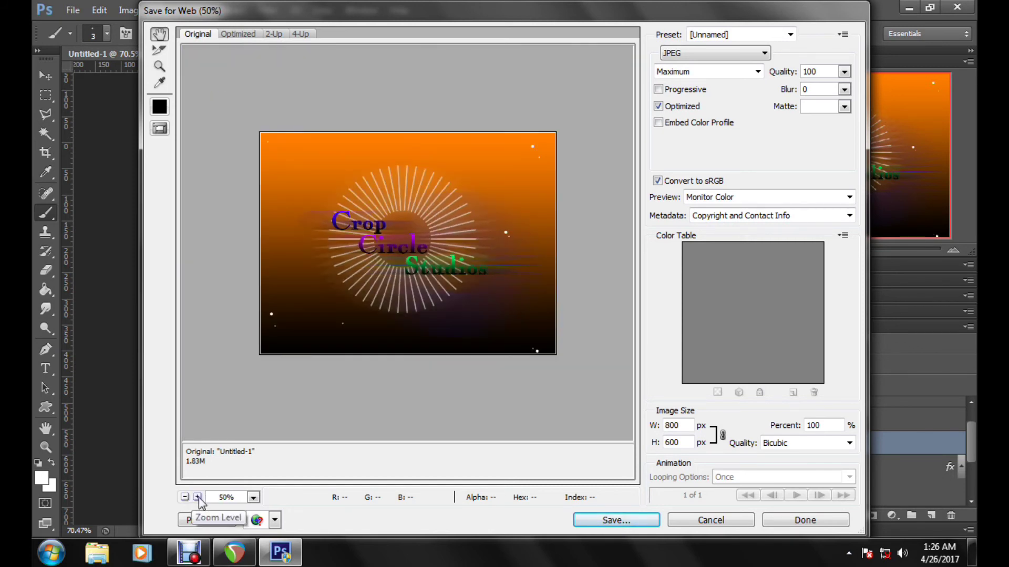
{"action": "left_click", "coordinate": [197, 497]}
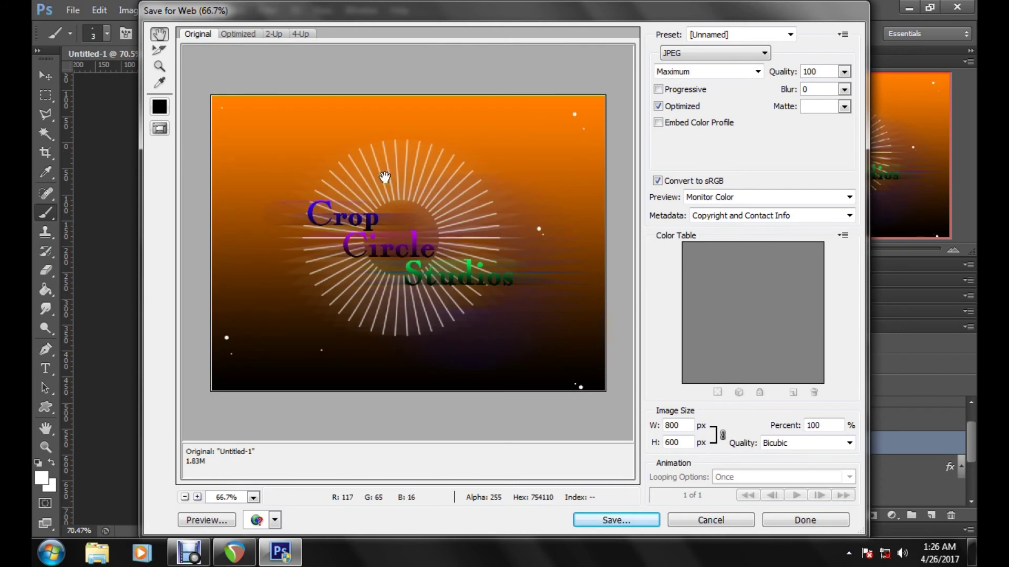
Step: Review the export choices for file format, JPEG compression quality and image resampling method
{"action": "left_click", "coordinate": [699, 55]}
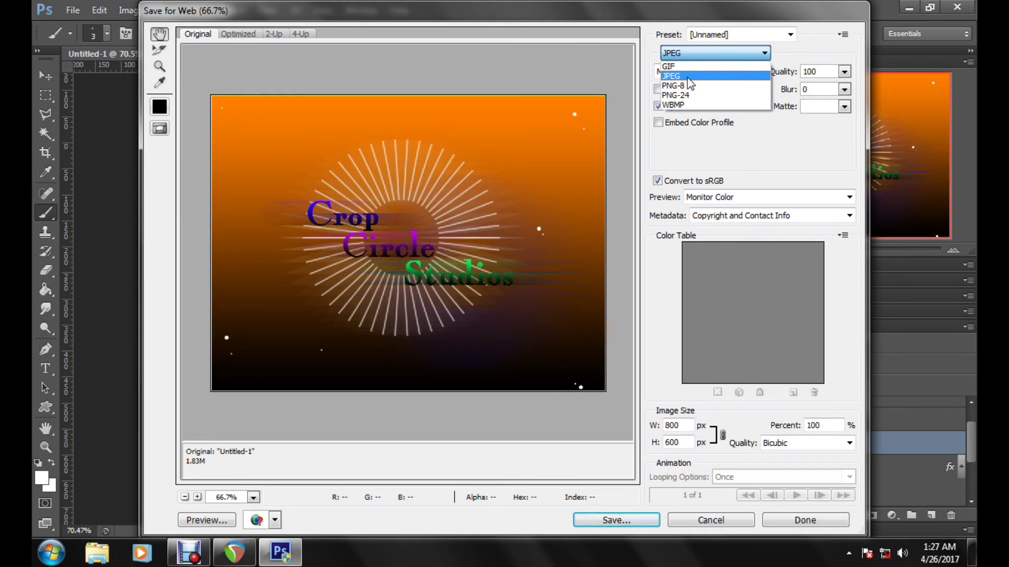
{"action": "left_click", "coordinate": [871, 135]}
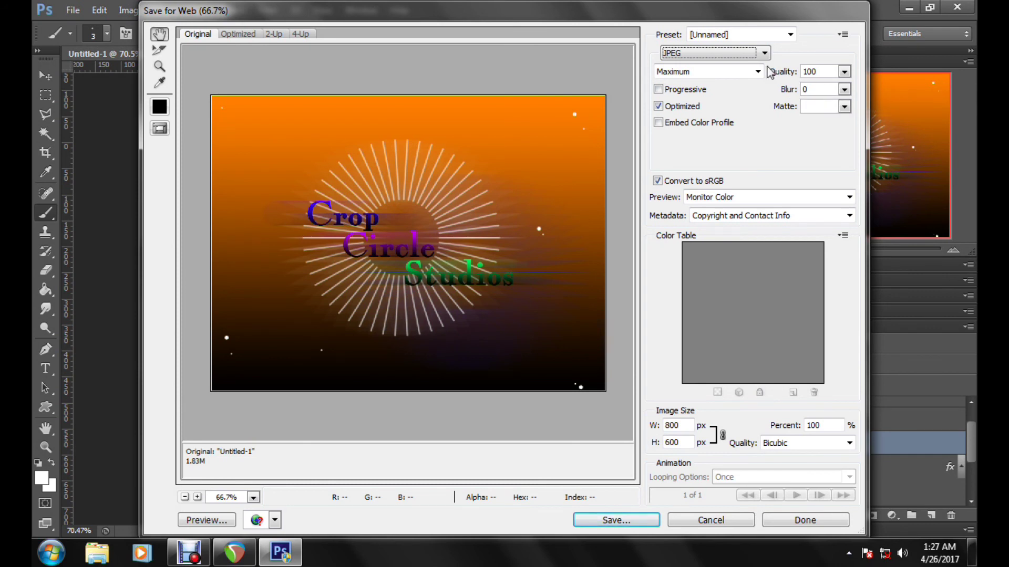
{"action": "left_click", "coordinate": [846, 72]}
{"action": "left_click", "coordinate": [845, 73]}
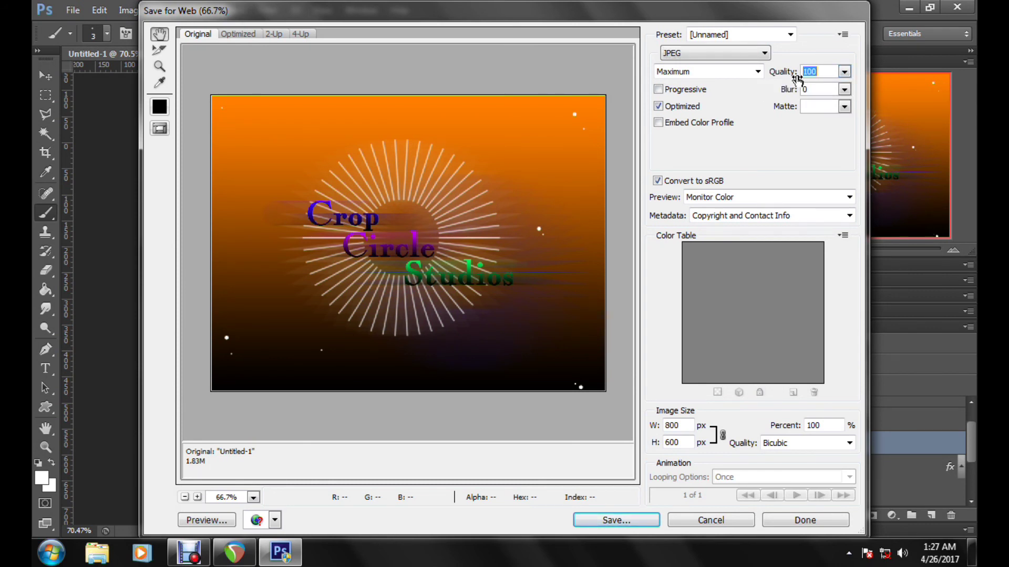
{"action": "left_click", "coordinate": [758, 72]}
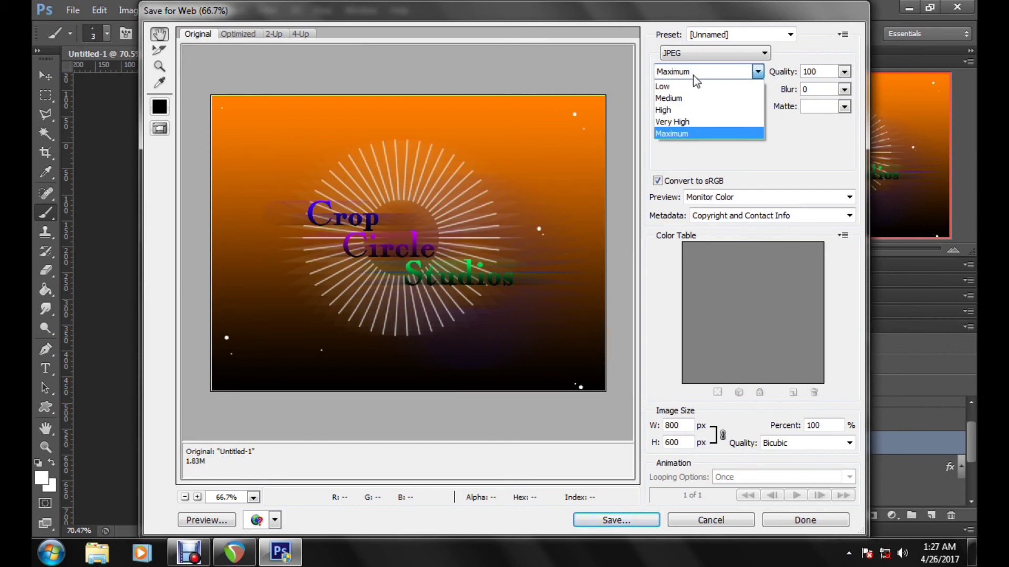
{"action": "left_click", "coordinate": [758, 73]}
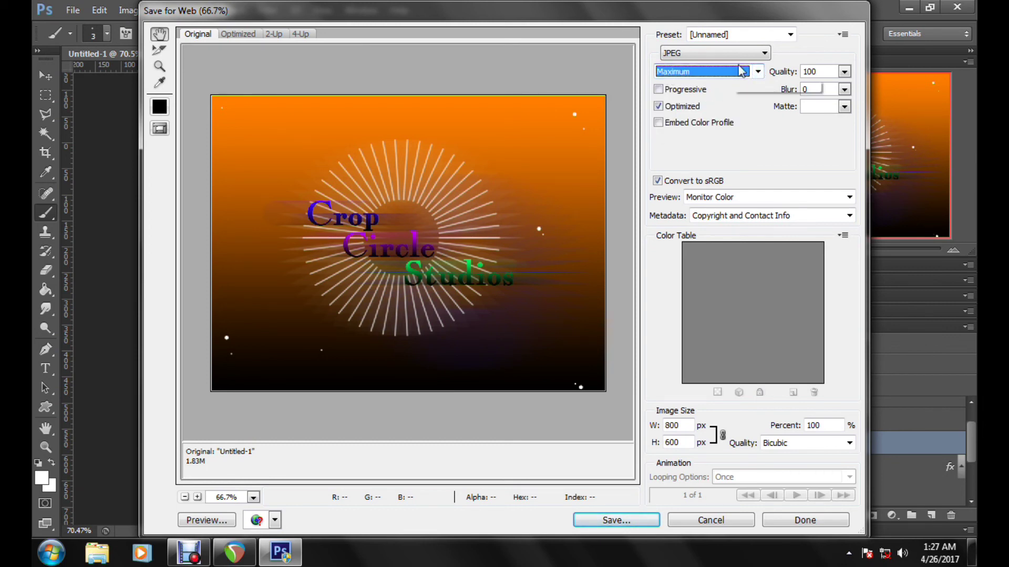
{"action": "left_click", "coordinate": [758, 73]}
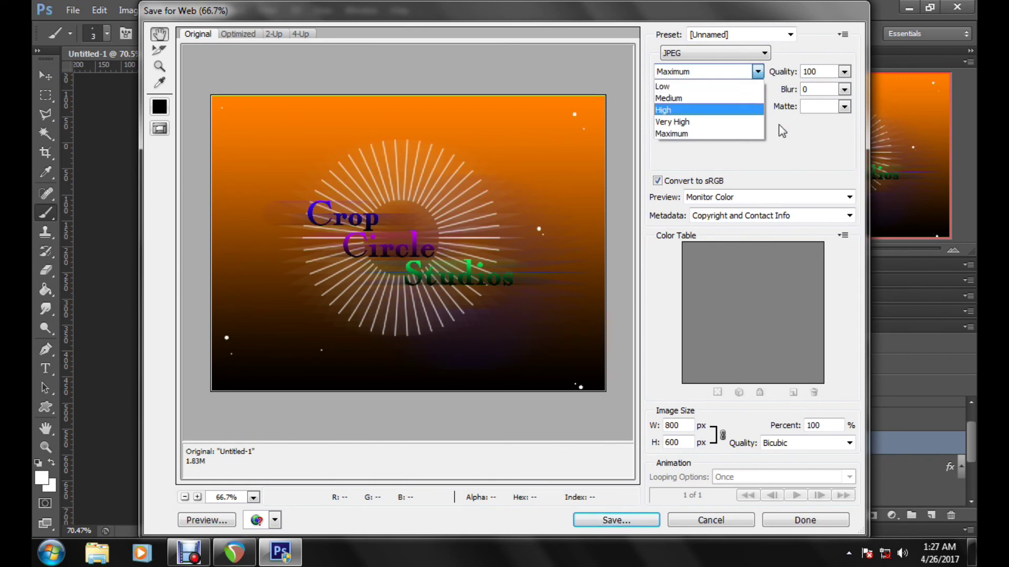
{"action": "left_click", "coordinate": [782, 139]}
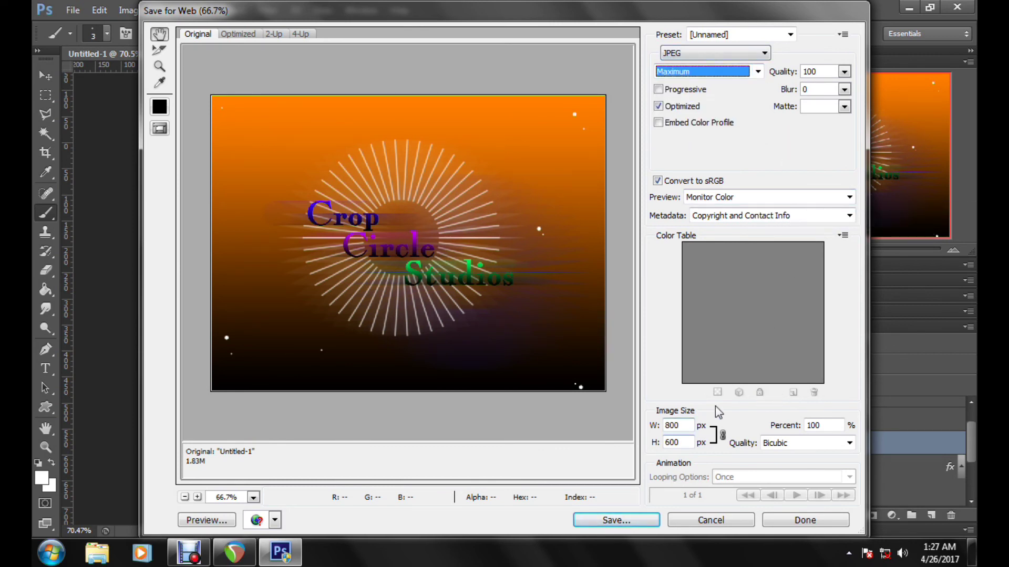
{"action": "left_click", "coordinate": [849, 443]}
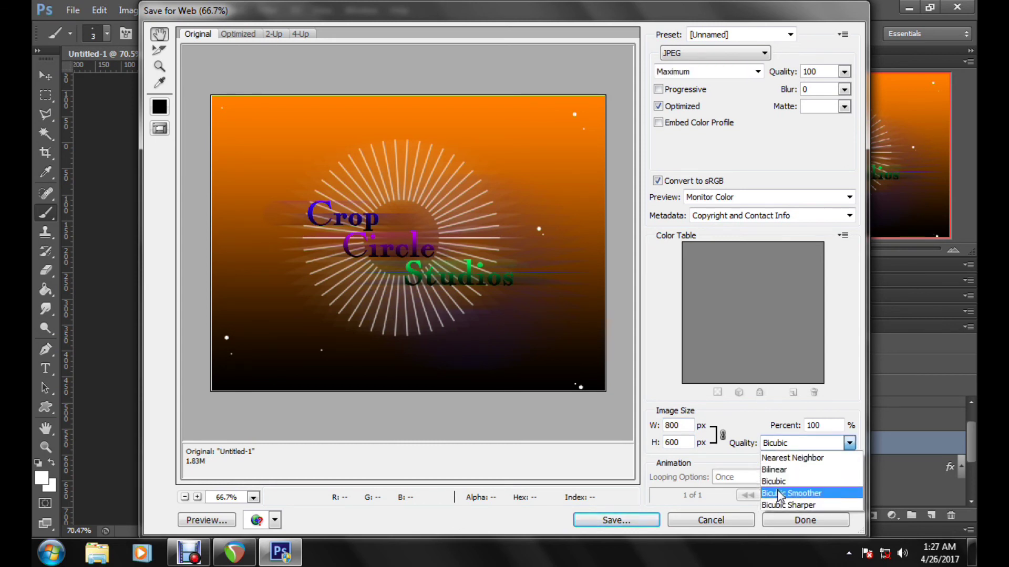
{"action": "left_click", "coordinate": [856, 385]}
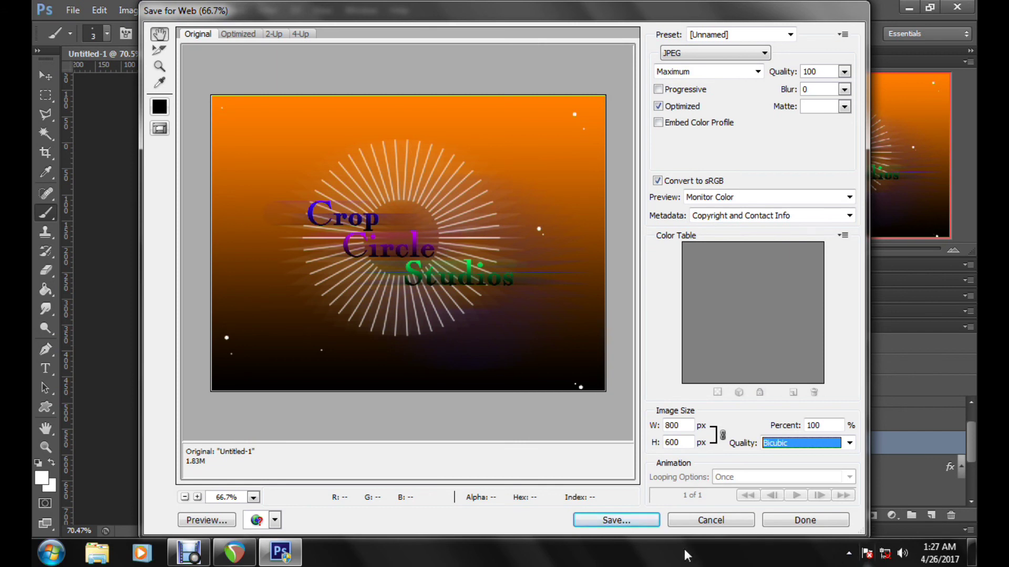
Step: Save the optimized JPEG to the Desktop with the file name 11 crop circle banner
{"action": "left_click", "coordinate": [635, 521]}
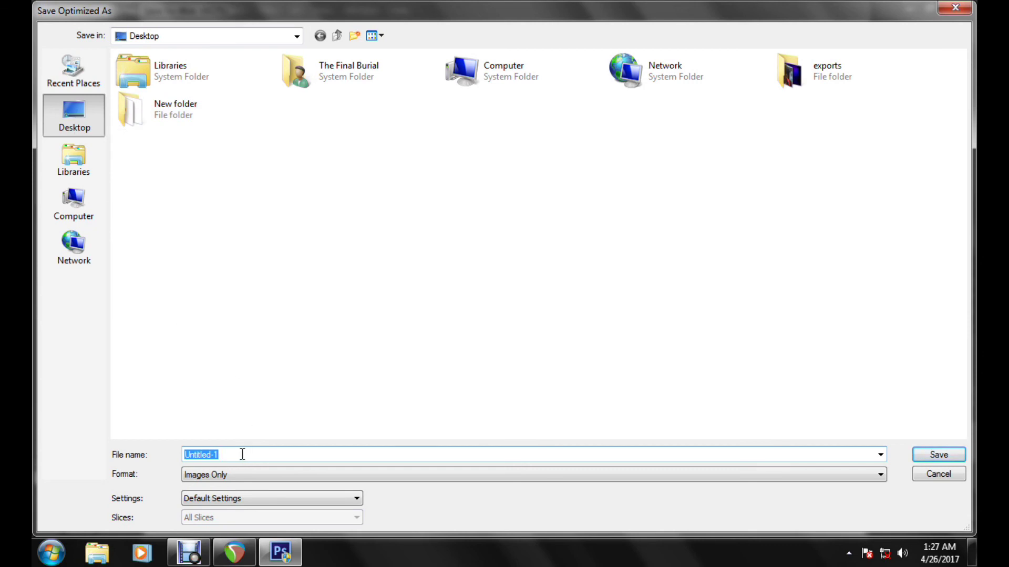
{"action": "type", "text": "11 crop circle baner"}
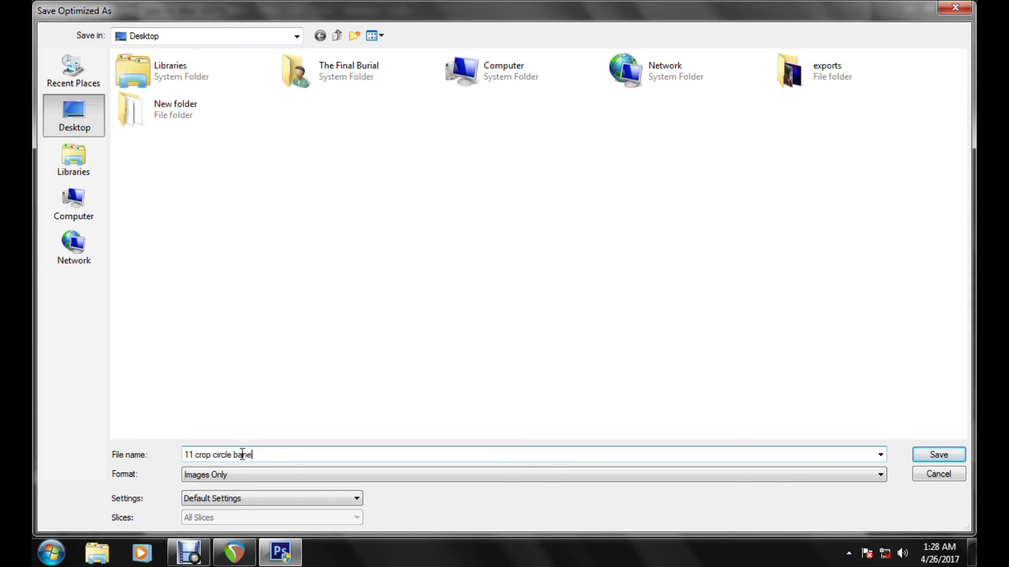
{"action": "key", "text": "BackSpace"}
{"action": "type", "text": "ner"}
{"action": "left_click", "coordinate": [936, 455]}
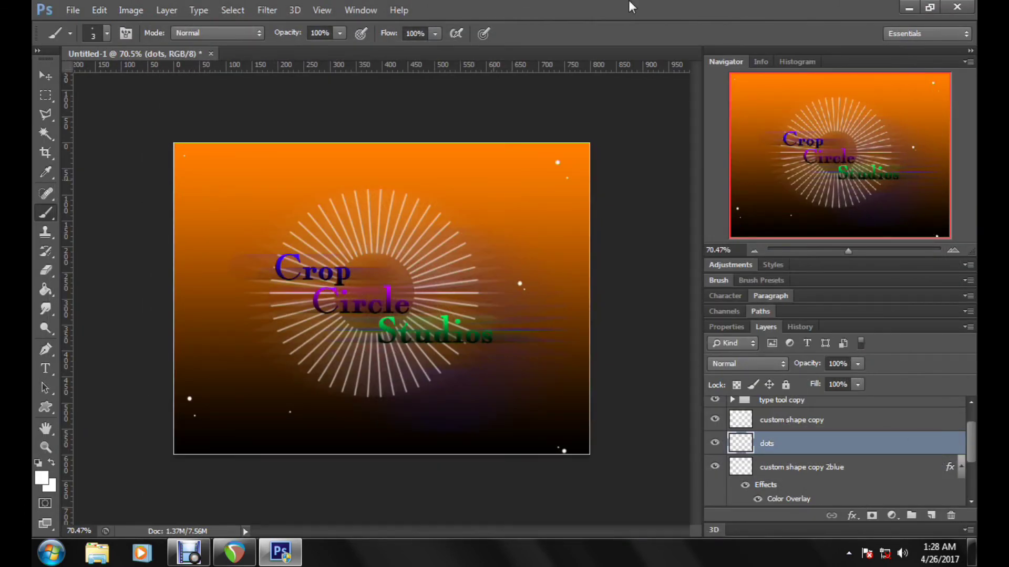
Step: Minimize Photoshop and REAPER to reach the desktop and open the exported 11-crop-circle-banner image
{"action": "left_click", "coordinate": [908, 7]}
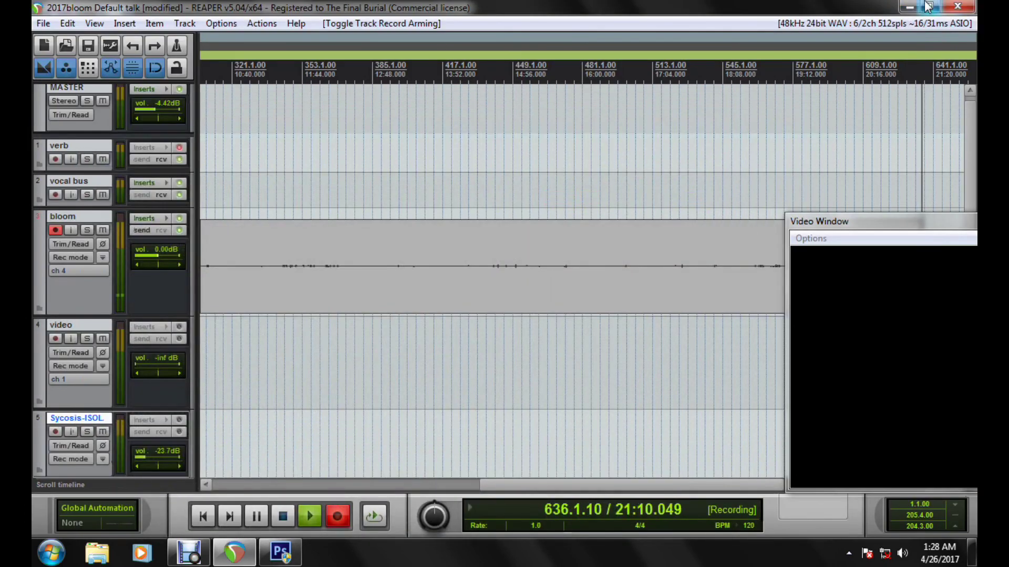
{"action": "left_click", "coordinate": [908, 6]}
{"action": "double_click", "coordinate": [123, 95]}
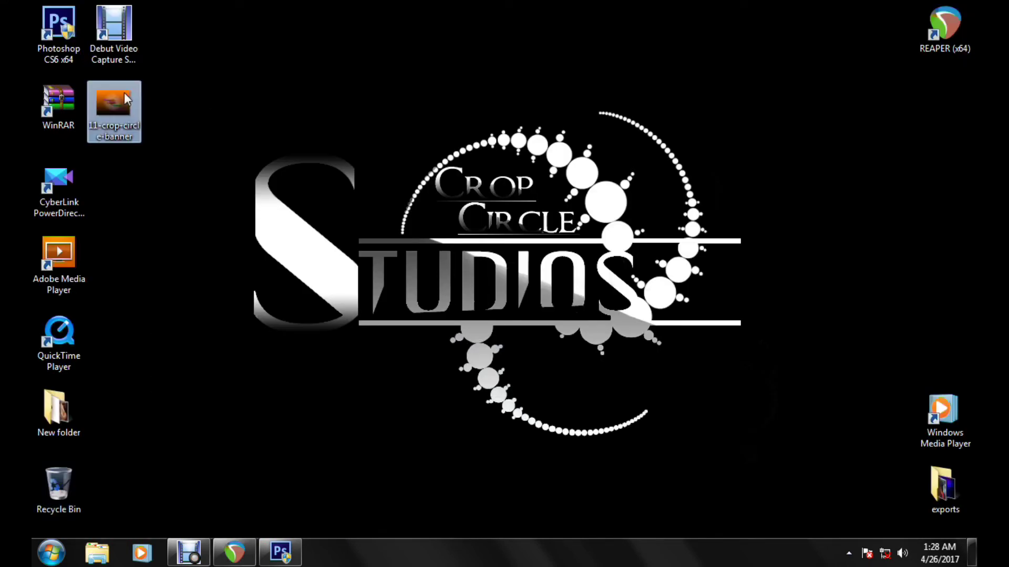